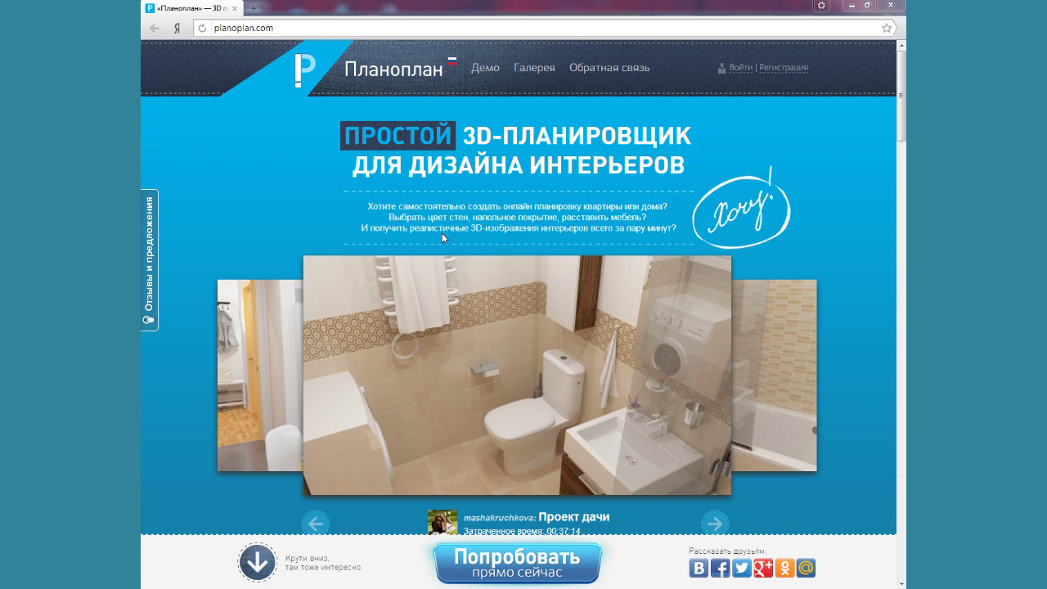
View the site's login form, close it and open the registration form.
click(372, 32)
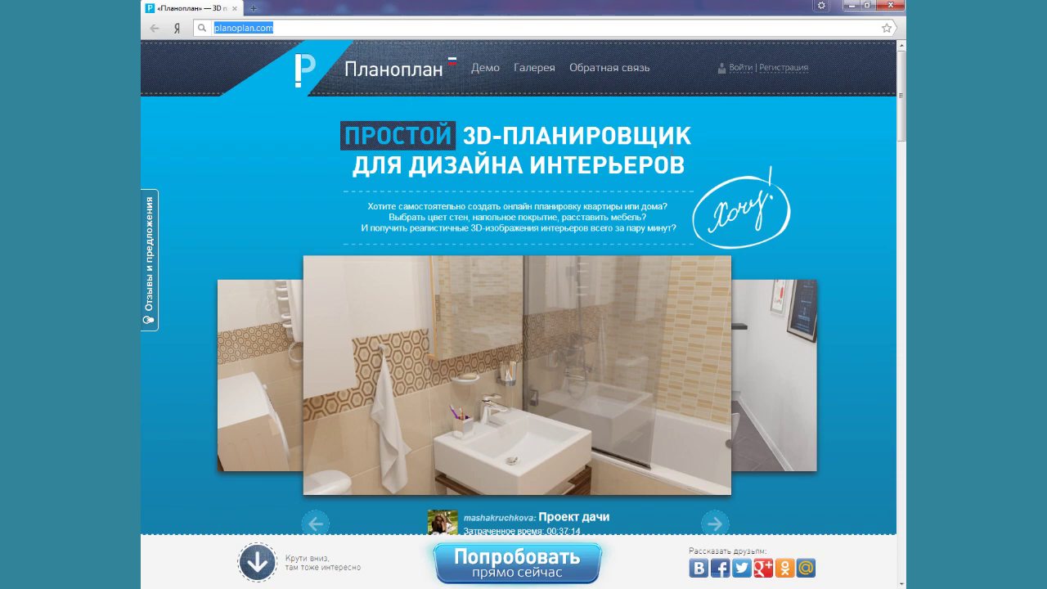
click(749, 68)
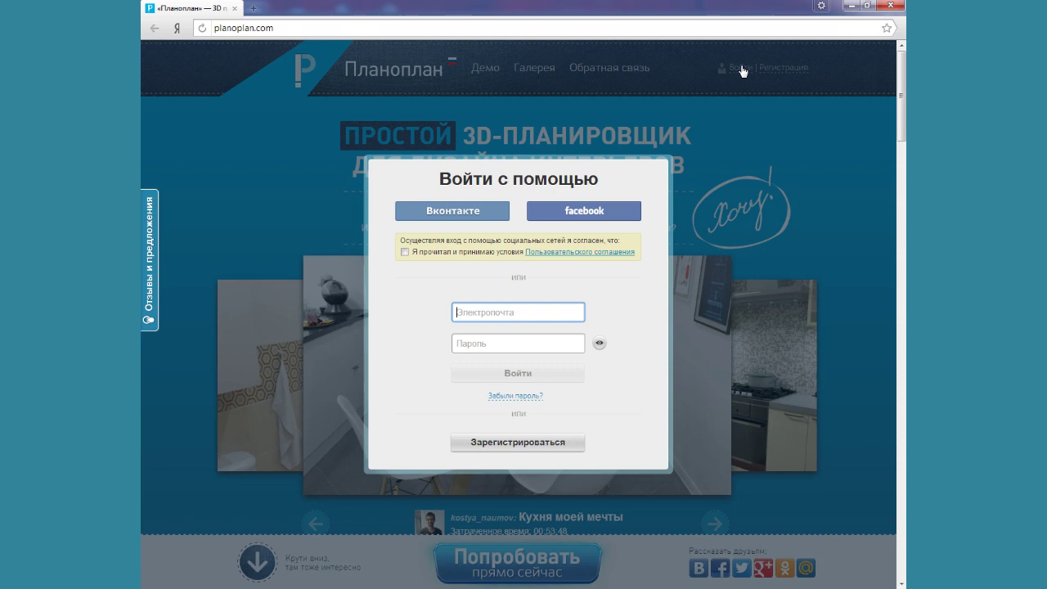
click(728, 116)
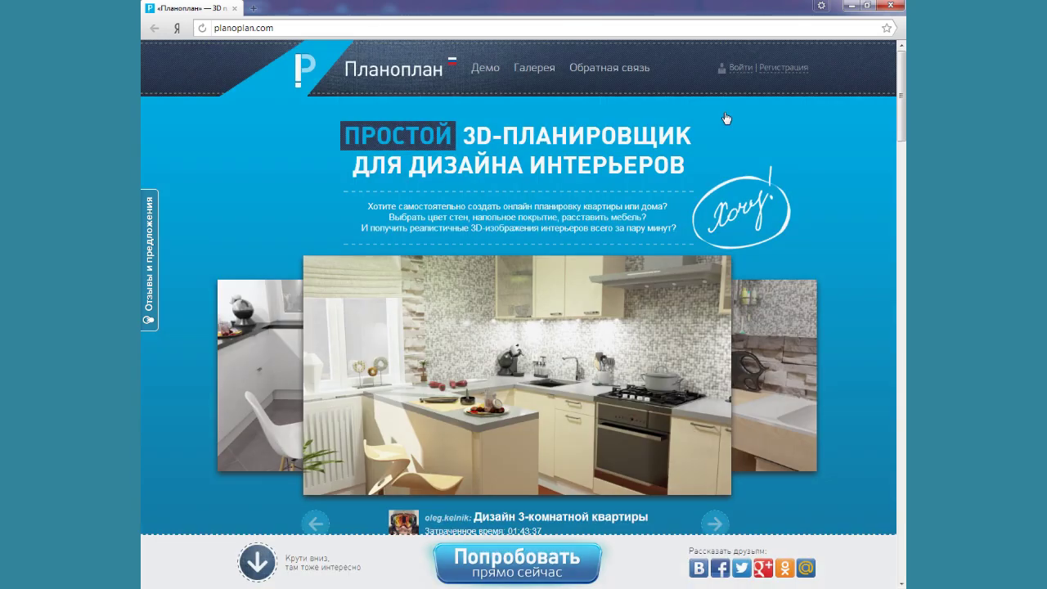
click(784, 69)
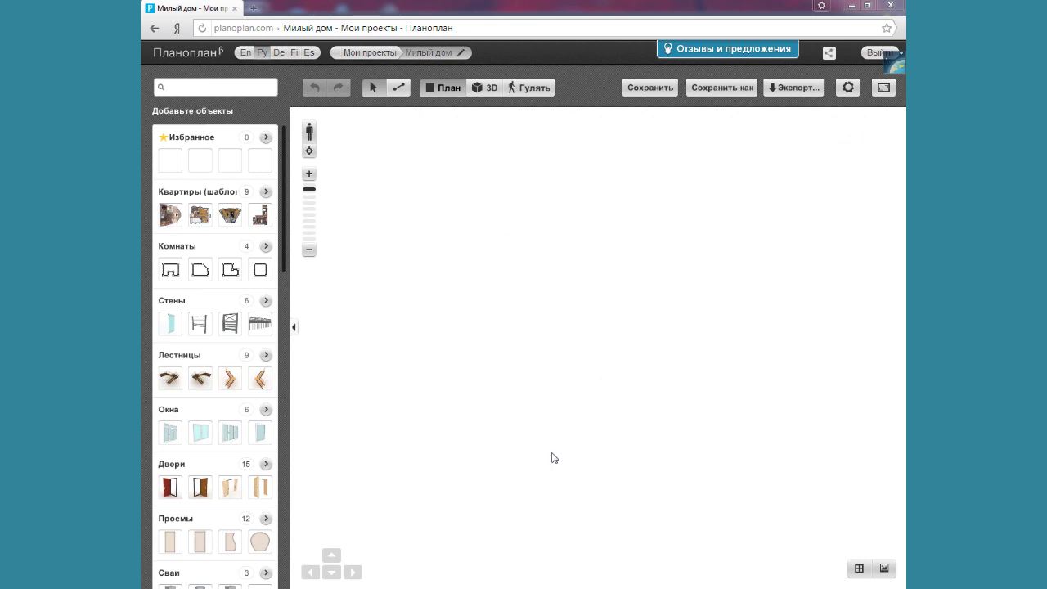
Draw a closed four-sided room about 6.5 m long on the empty plan with the wall-building tool.
click(400, 89)
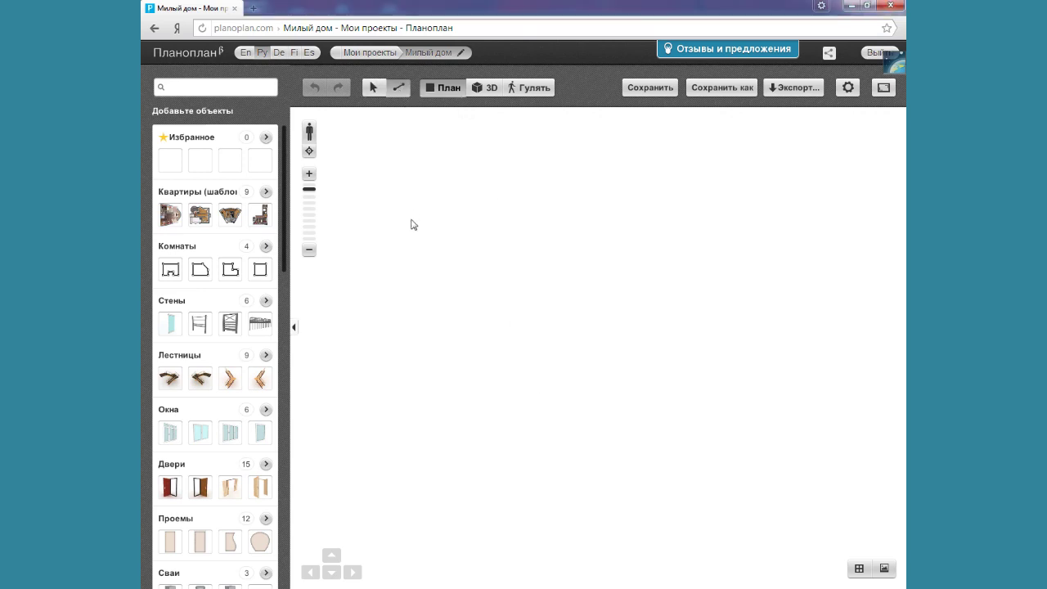
click(413, 273)
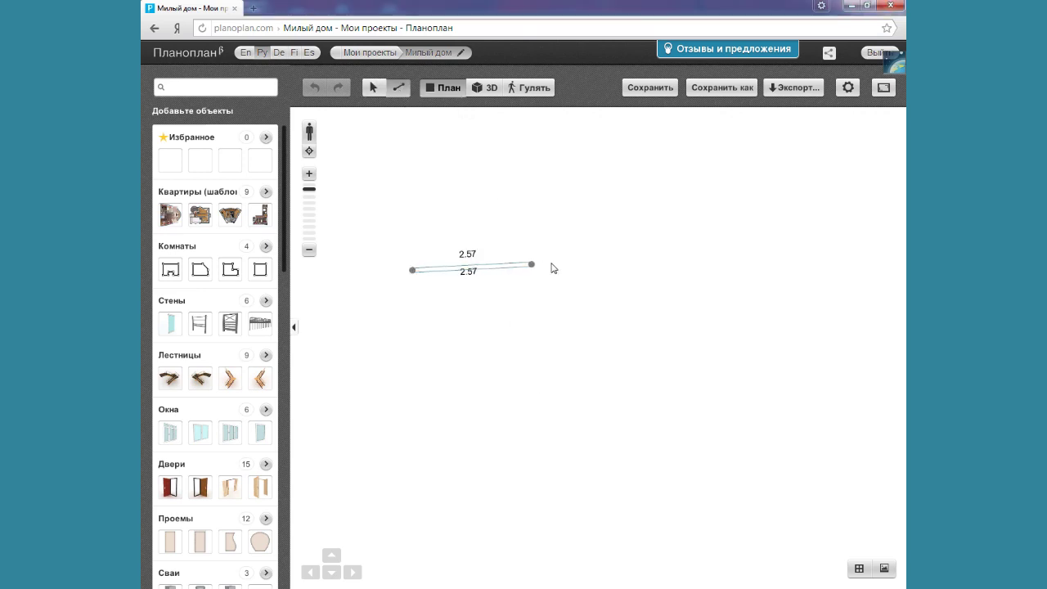
click(684, 274)
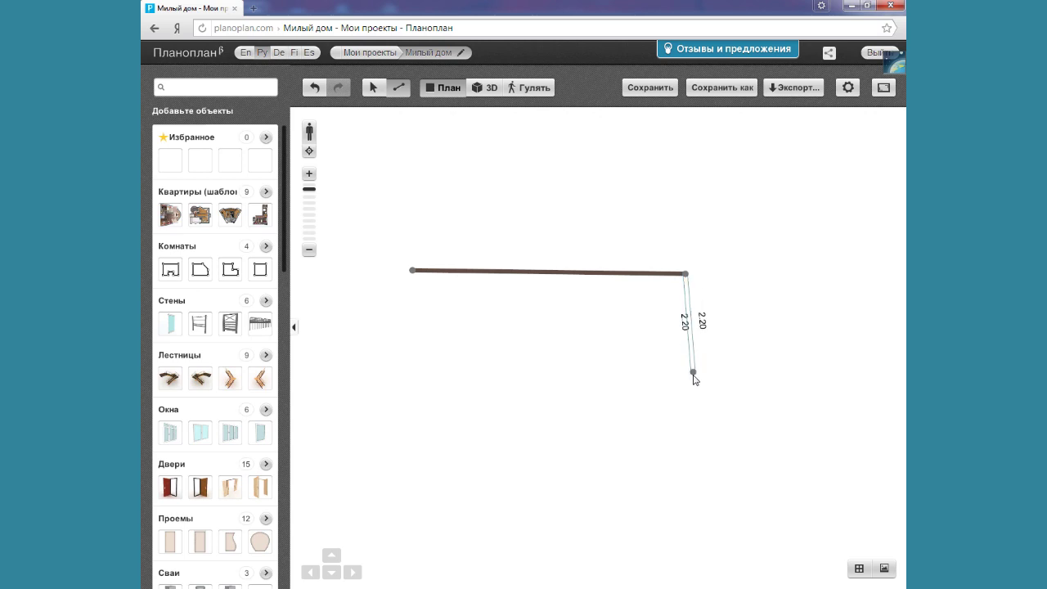
click(690, 406)
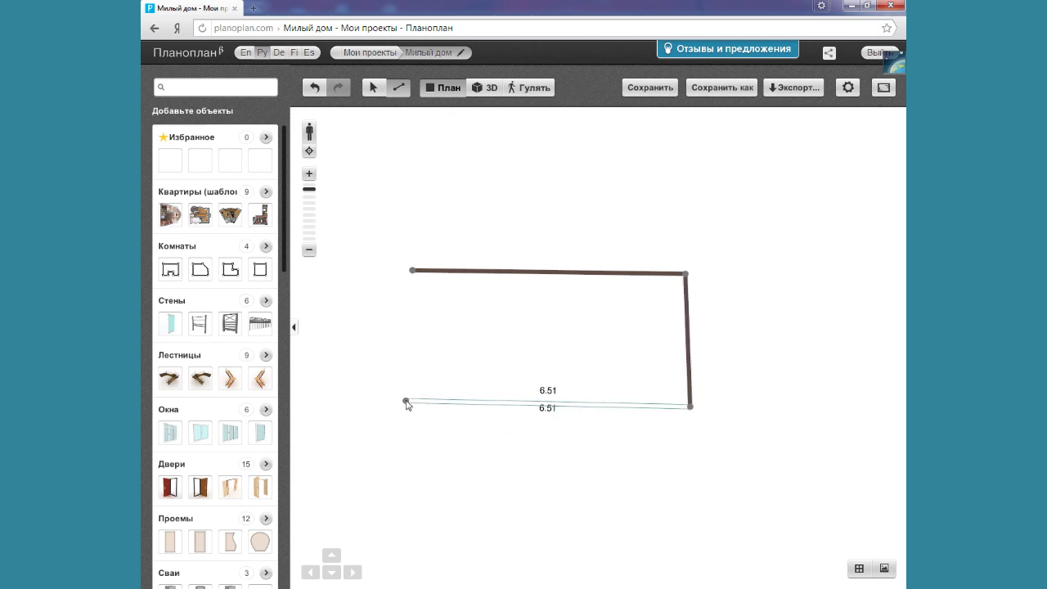
click(411, 401)
click(413, 273)
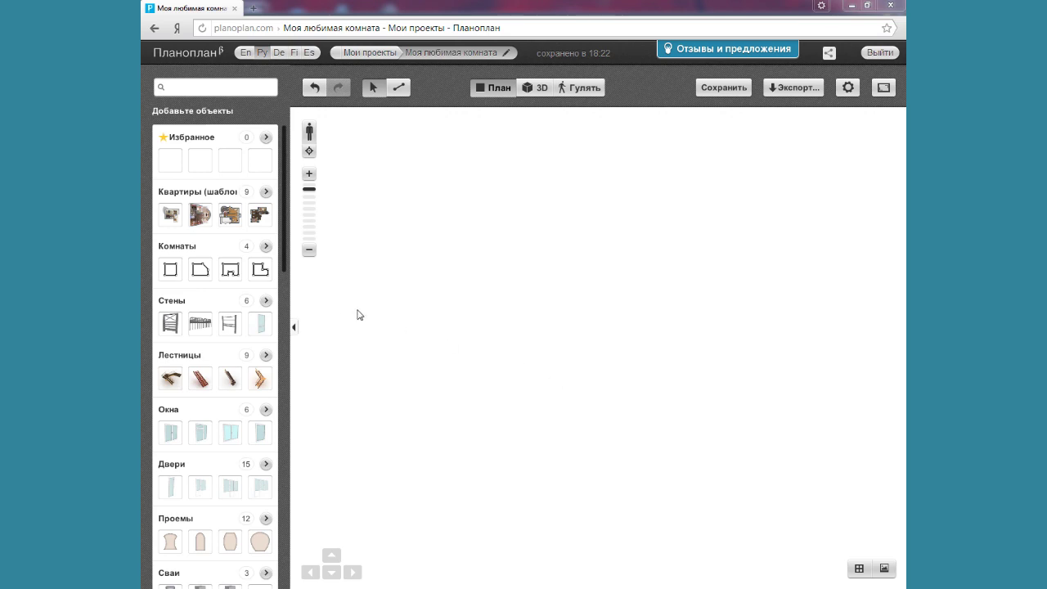
Browse the apartment templates, and place the room template Комната 03 in the middle of the empty plan.
mouse_move(243, 212)
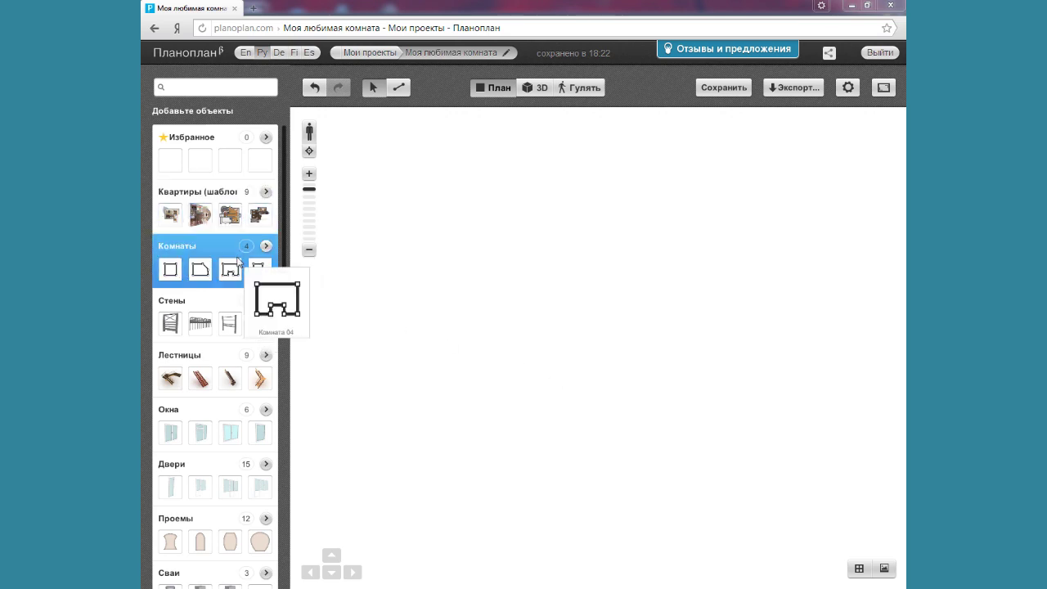
click(266, 191)
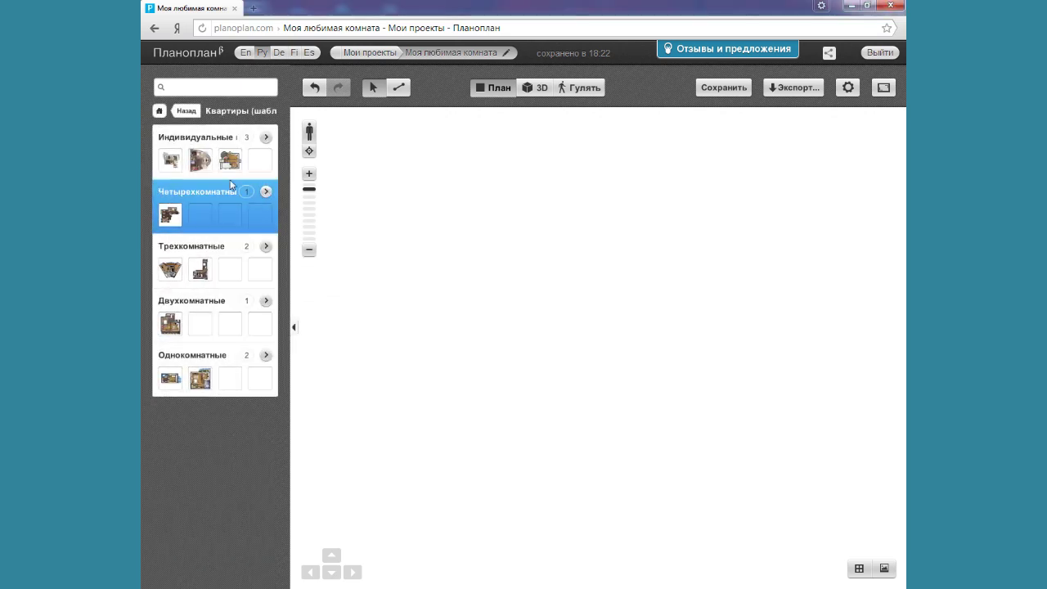
click(187, 110)
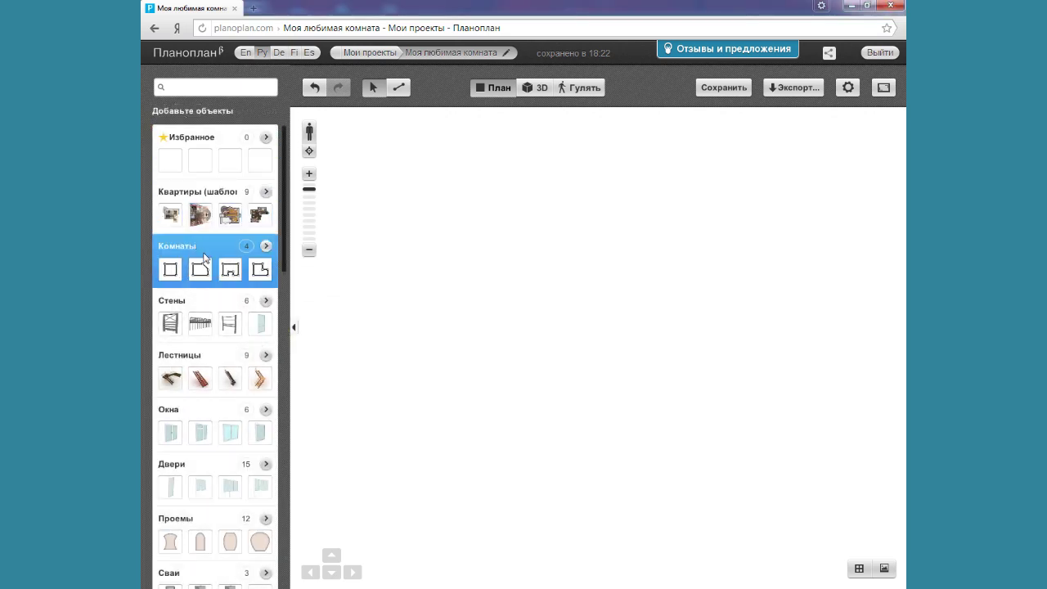
mouse_move(194, 272)
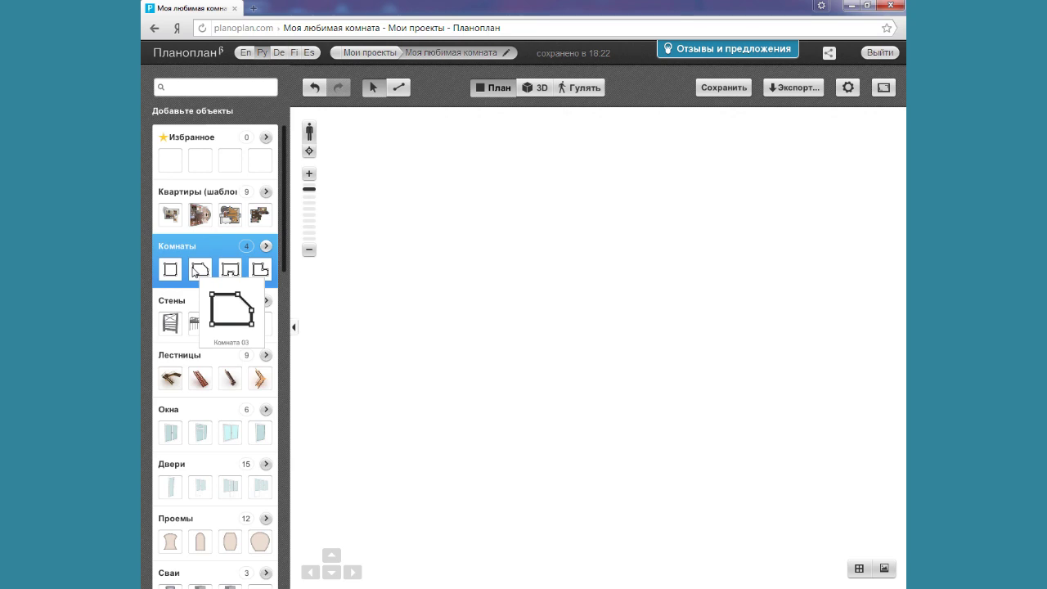
drag(197, 271, 579, 335)
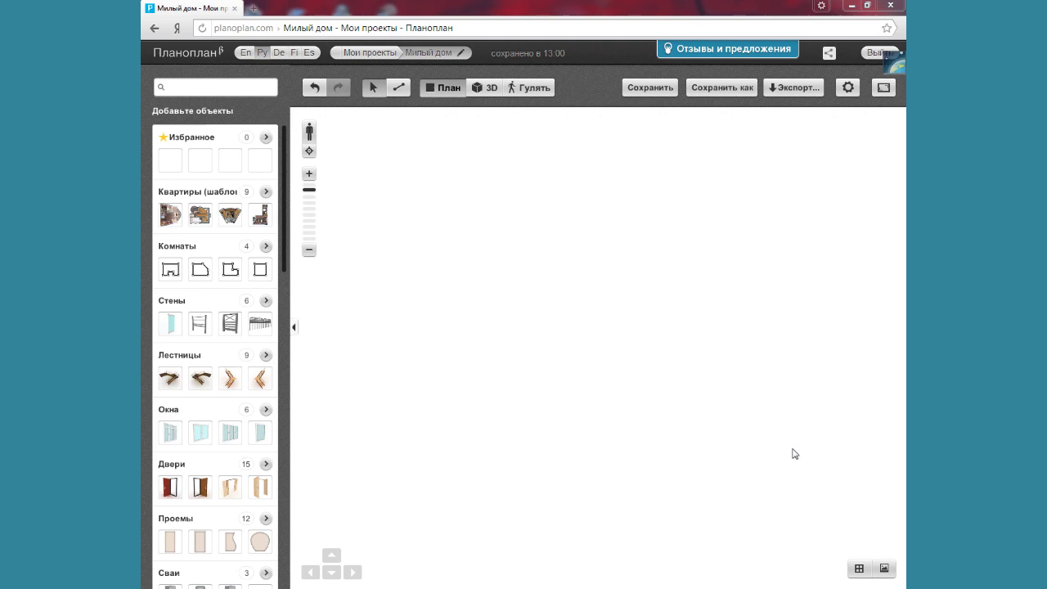
Load the image file 499_1 from the desktop as the background underlay of the Милый дом plan.
click(885, 569)
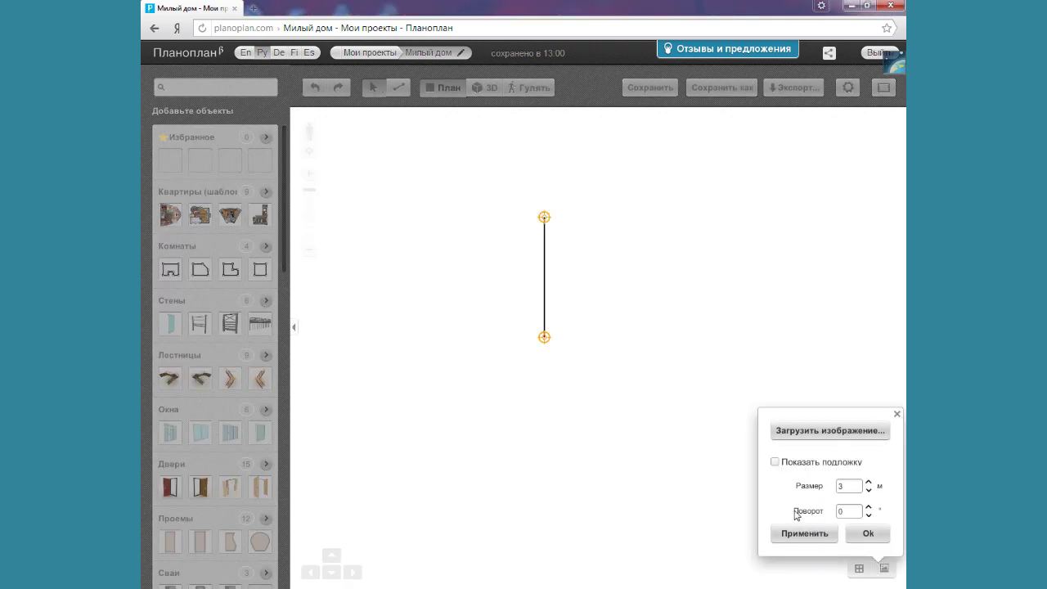
click(811, 437)
click(550, 329)
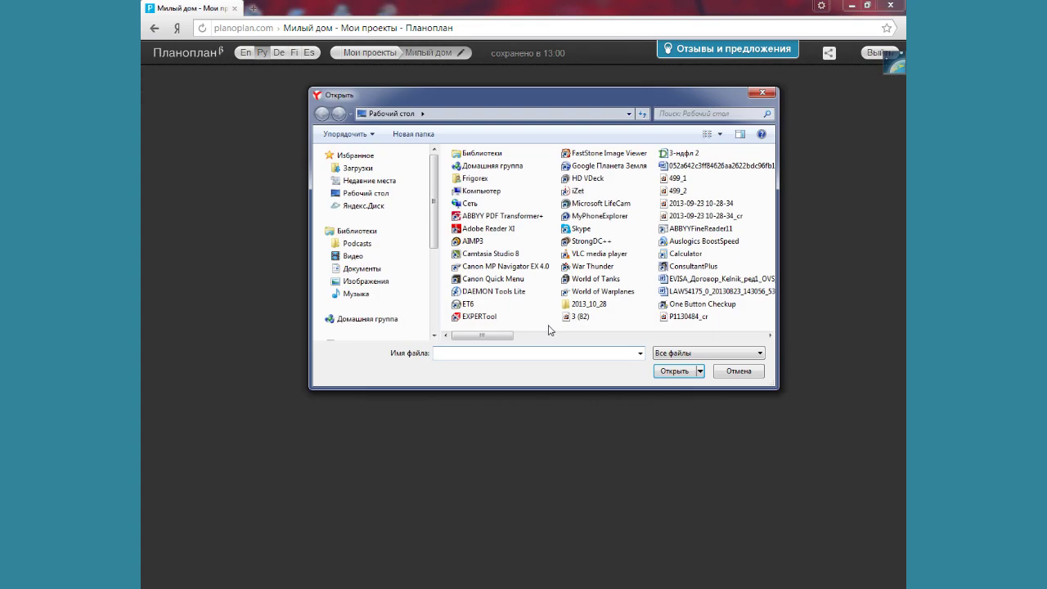
click(677, 178)
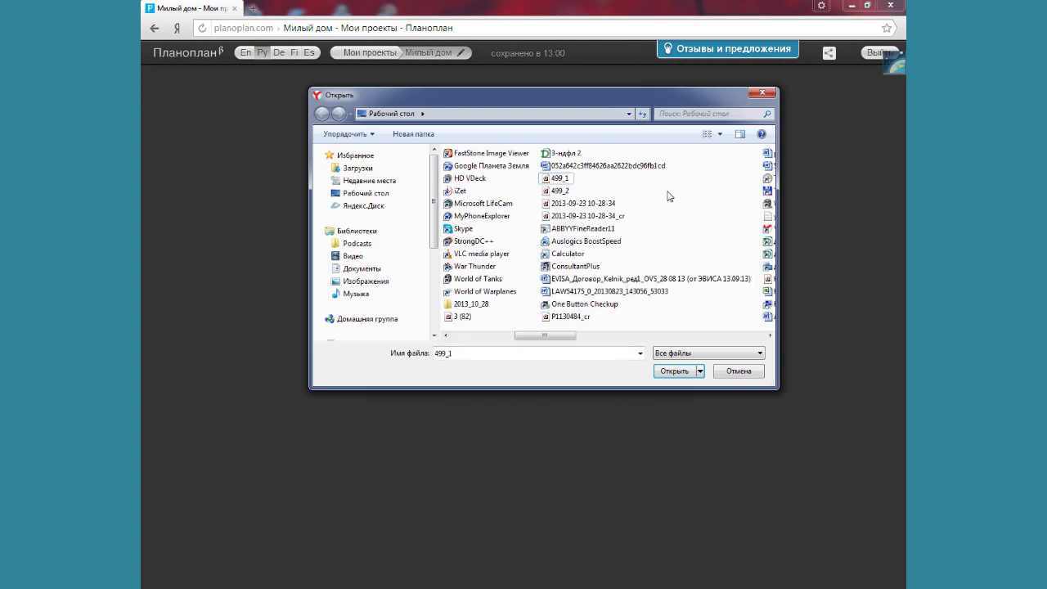
click(670, 371)
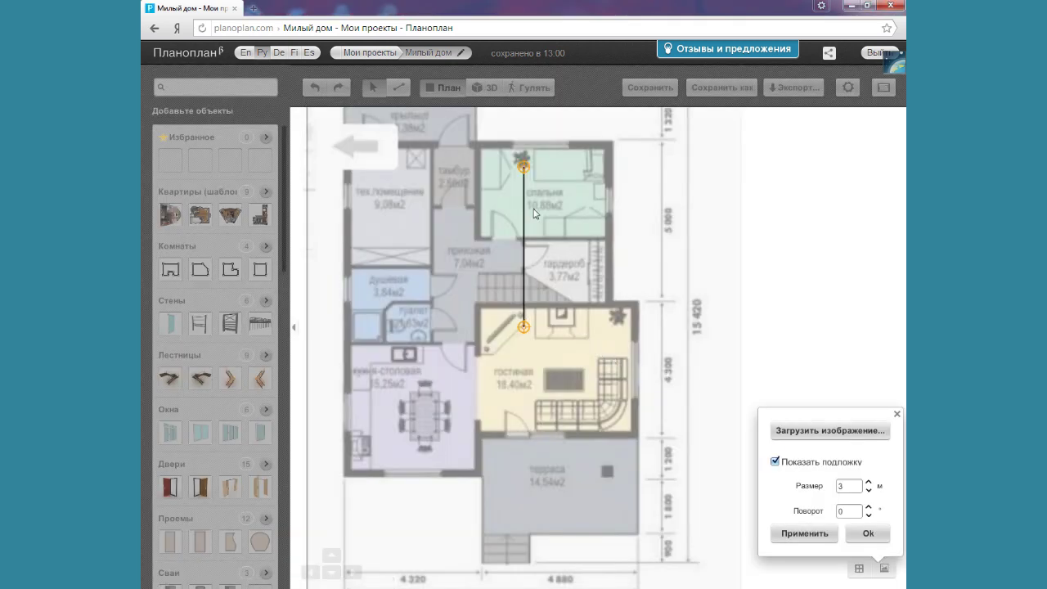
Align both ends of the underlay's scale line with the 5 000 dimension beside the bedroom and wardrobe.
drag(524, 167, 663, 135)
drag(524, 327, 664, 303)
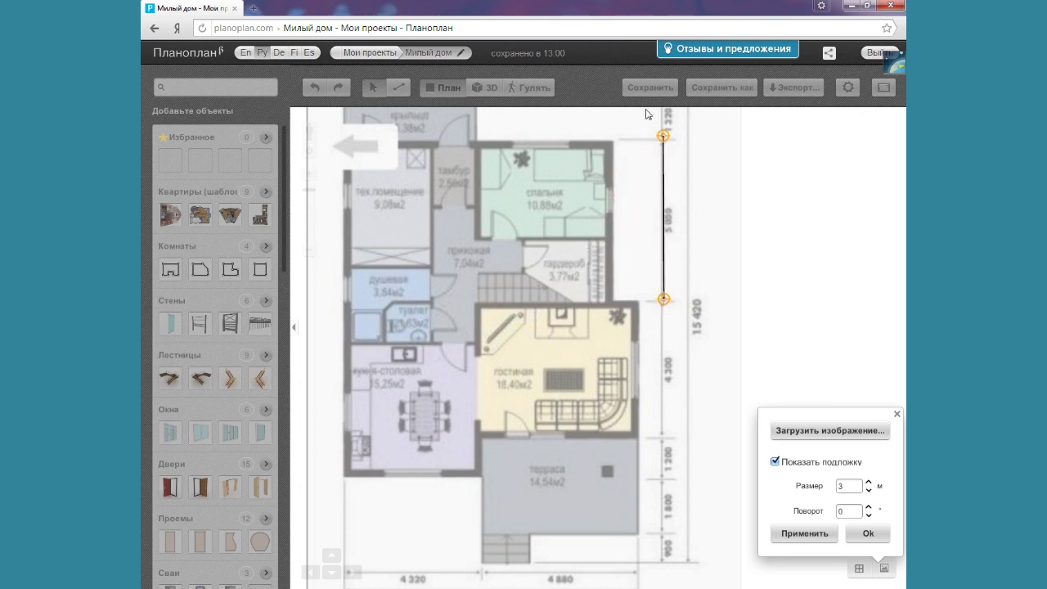
drag(663, 136, 664, 144)
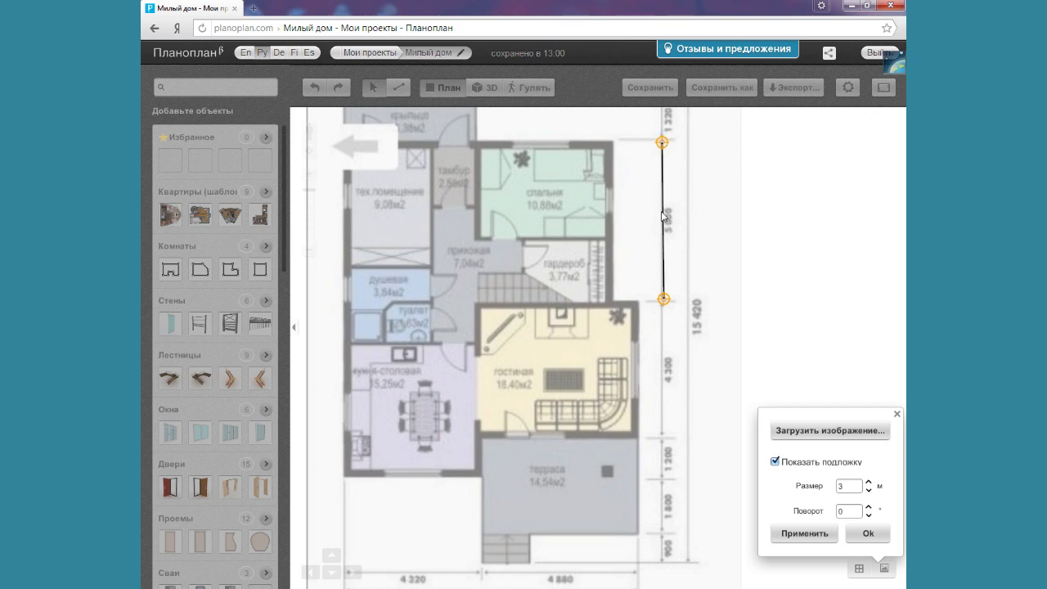
drag(663, 300, 661, 301)
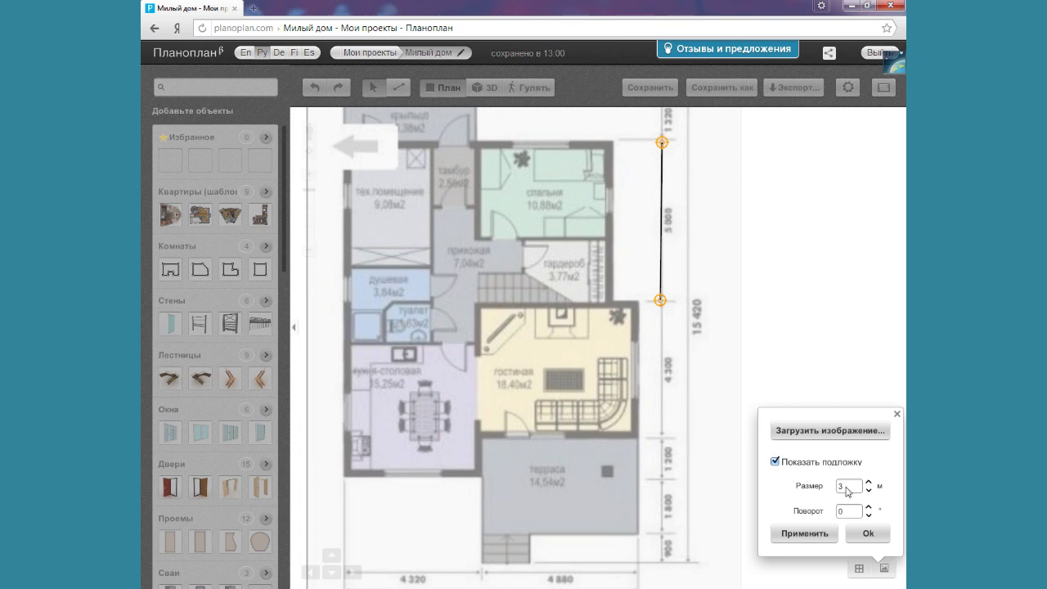
Set the underlay's scale line size to 5 m, apply it and accept the underlay settings.
drag(848, 491, 838, 491)
text(5)
click(824, 534)
click(823, 534)
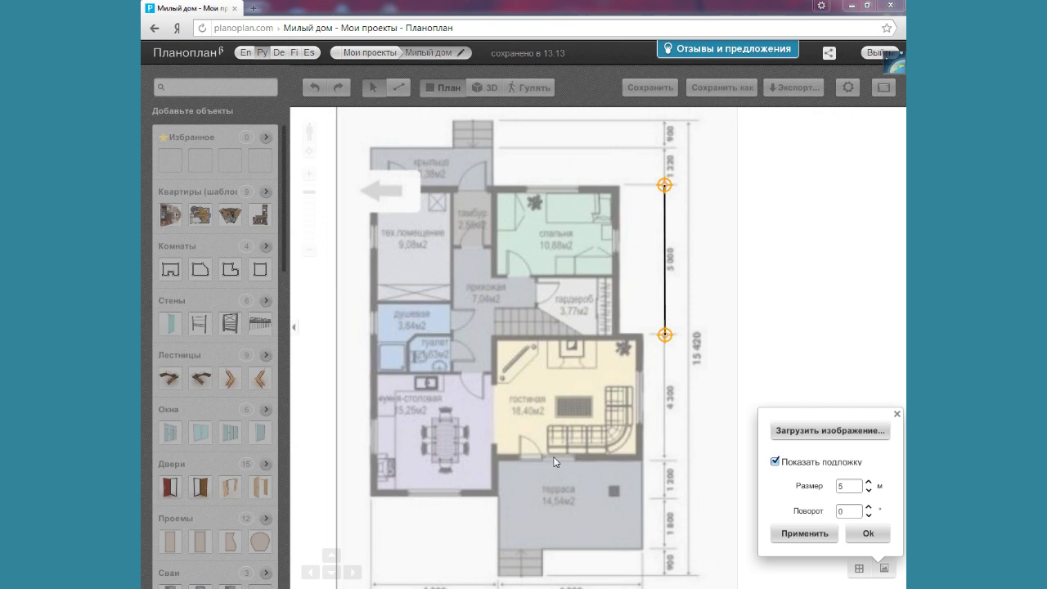
click(866, 534)
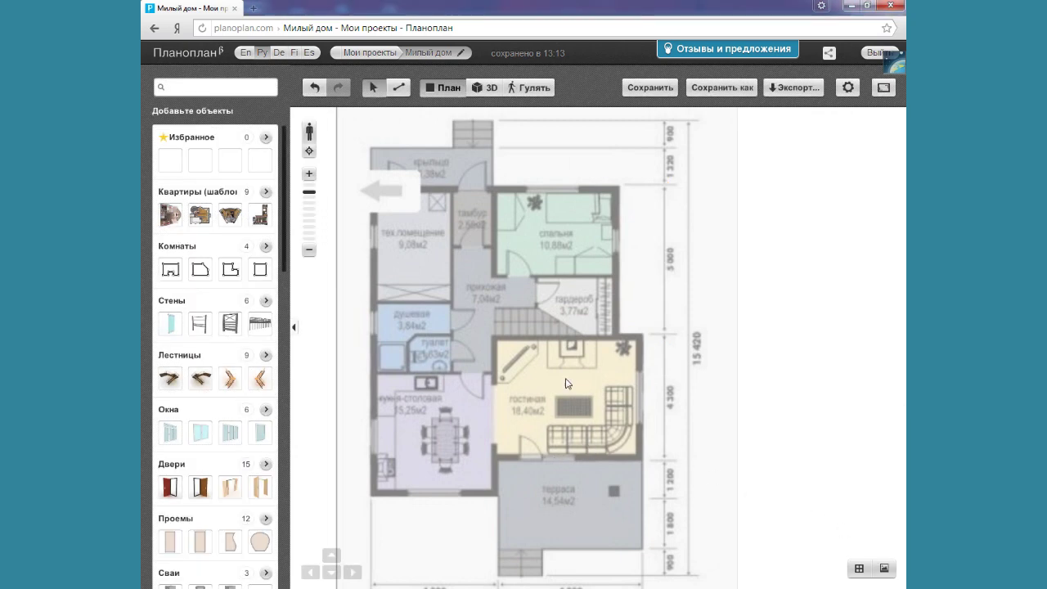
Trace the outer wall beside спальня and гардероб and the walls enclosing гостиная over the underlay.
click(398, 87)
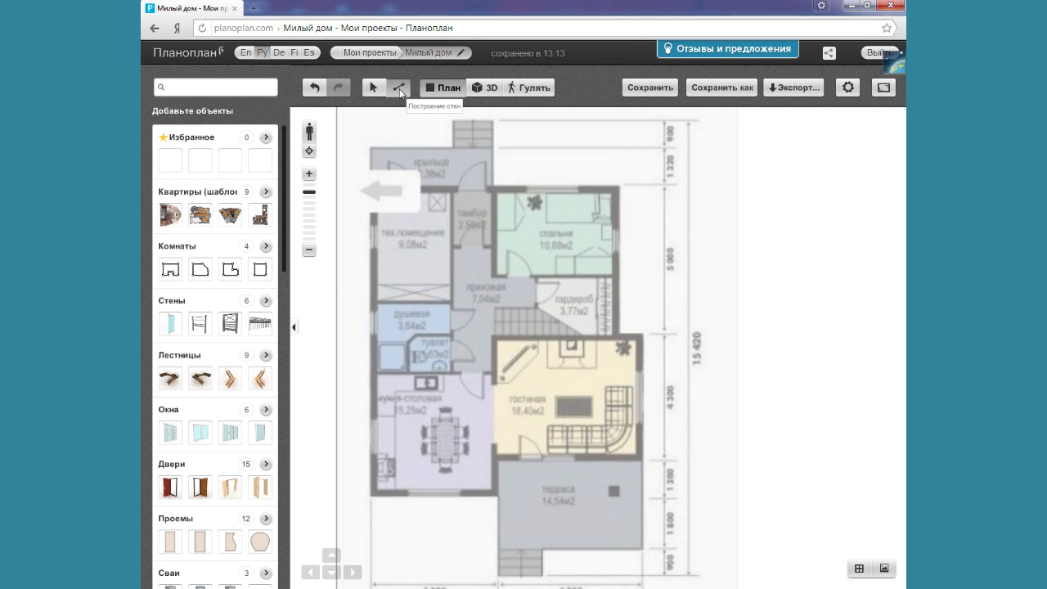
click(613, 190)
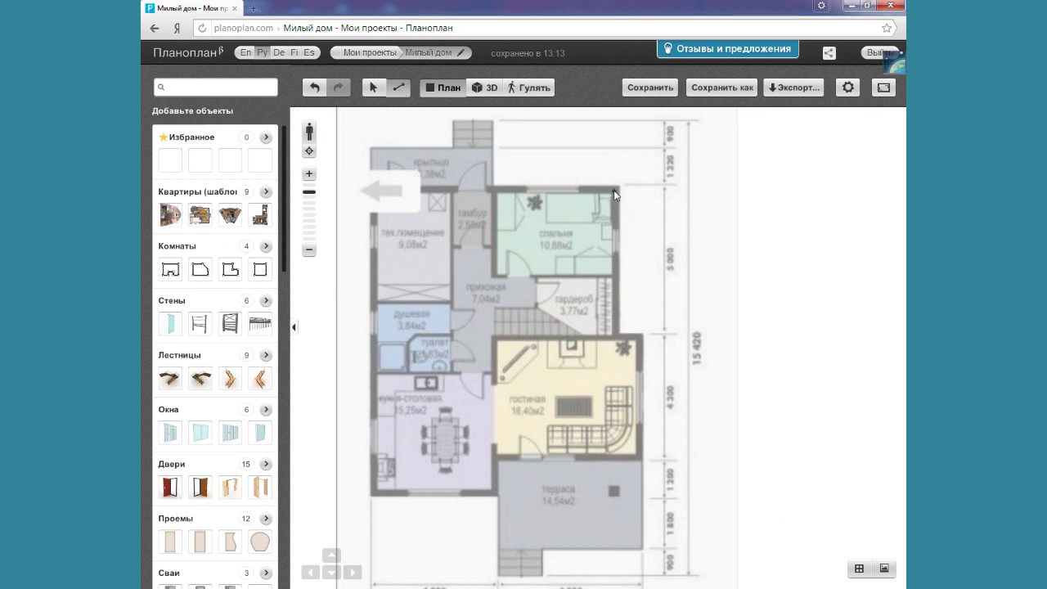
click(614, 335)
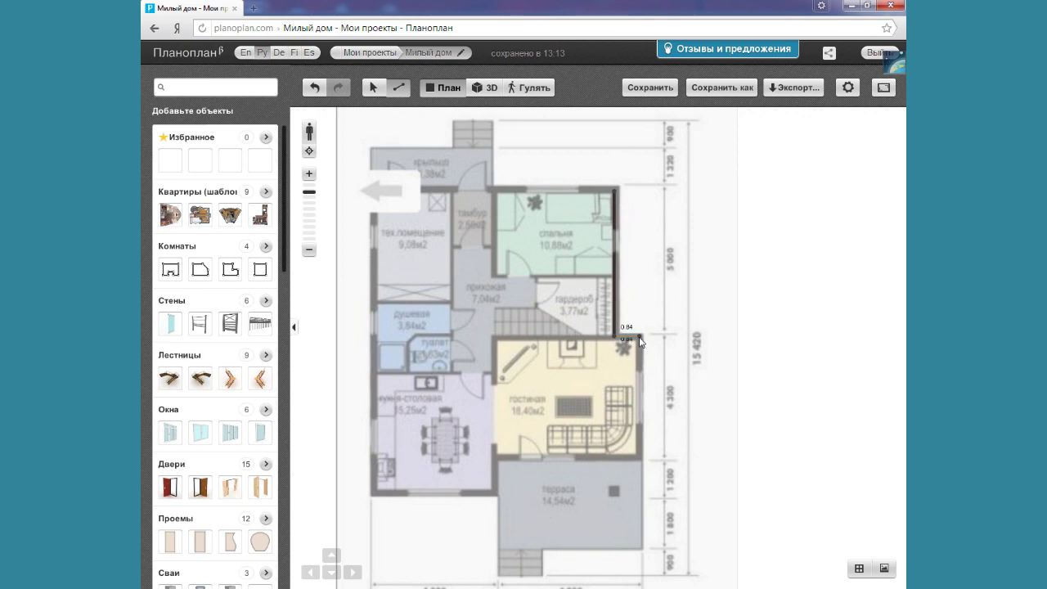
click(640, 335)
click(640, 458)
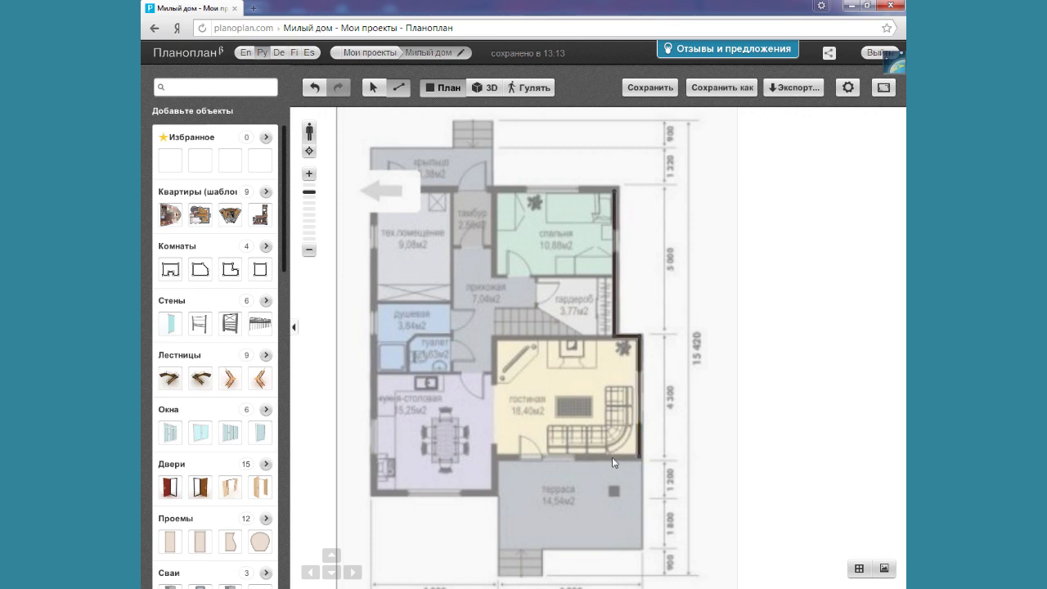
click(494, 456)
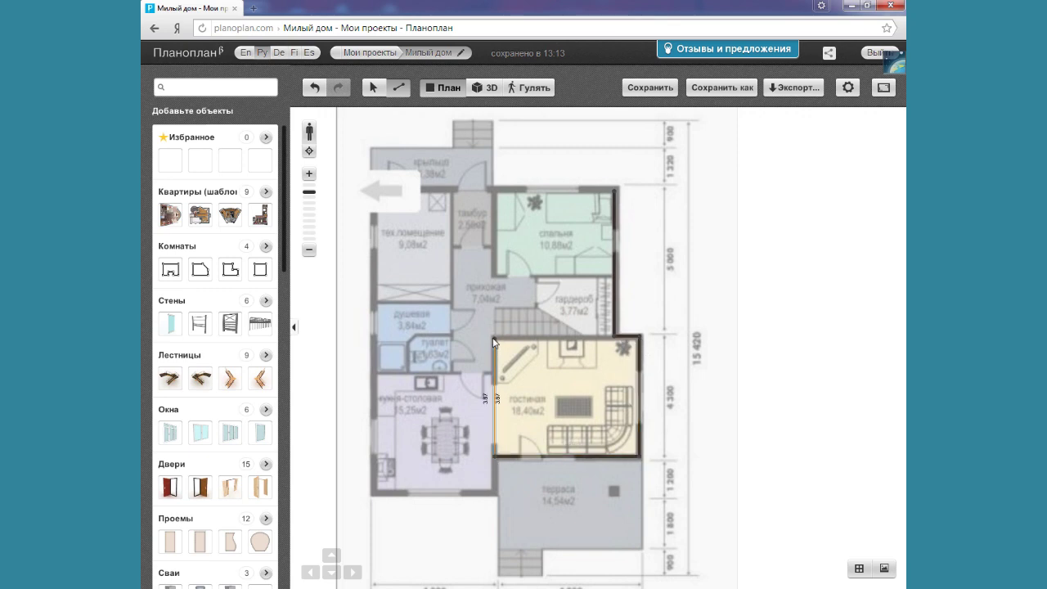
click(494, 337)
click(614, 335)
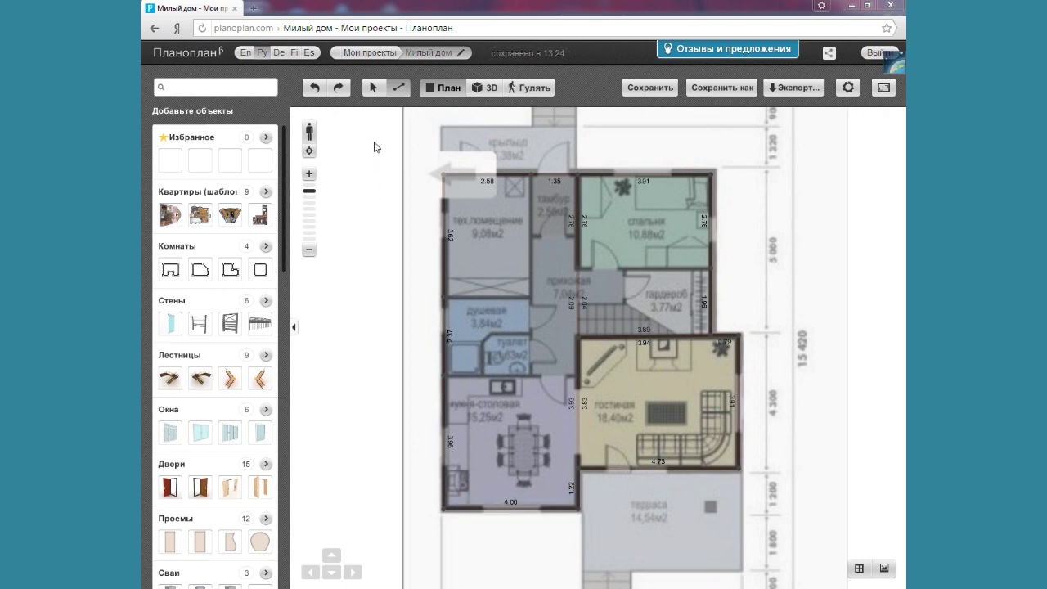
Select all the house walls together and increase their width to about 0.22 m.
click(375, 89)
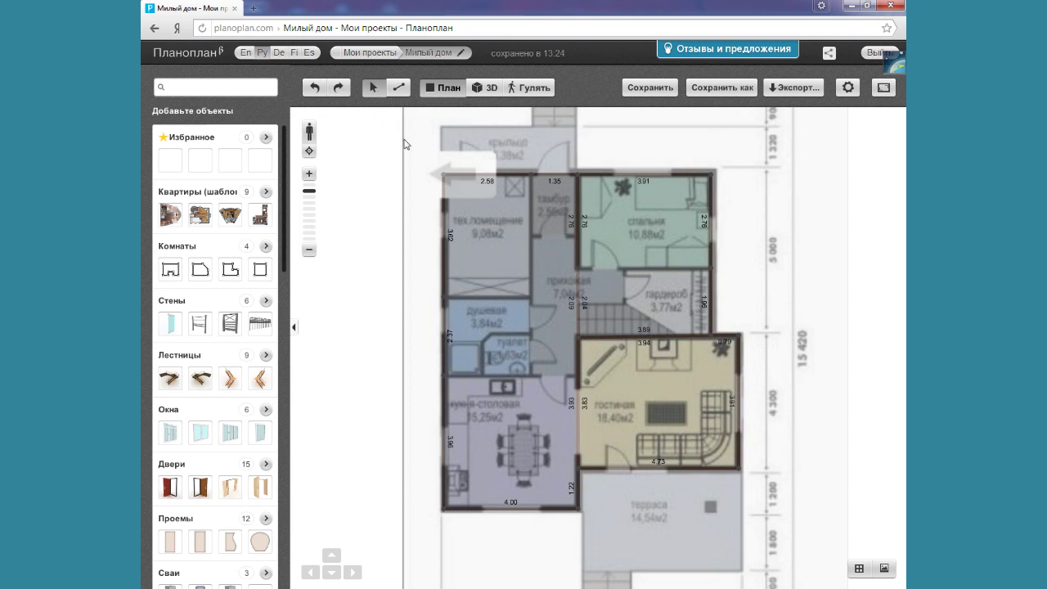
drag(404, 143, 769, 547)
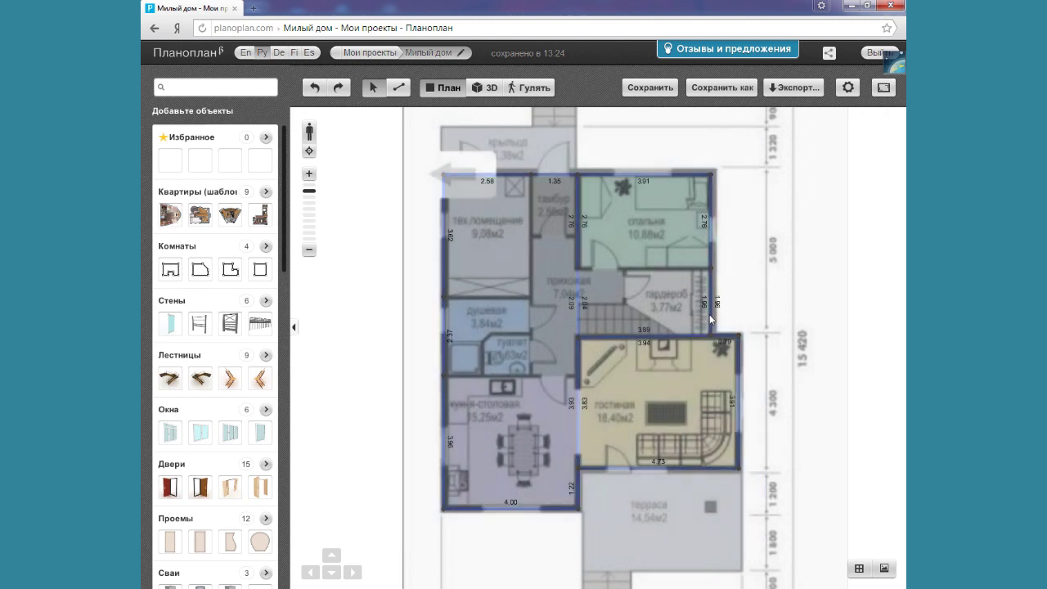
click(713, 252)
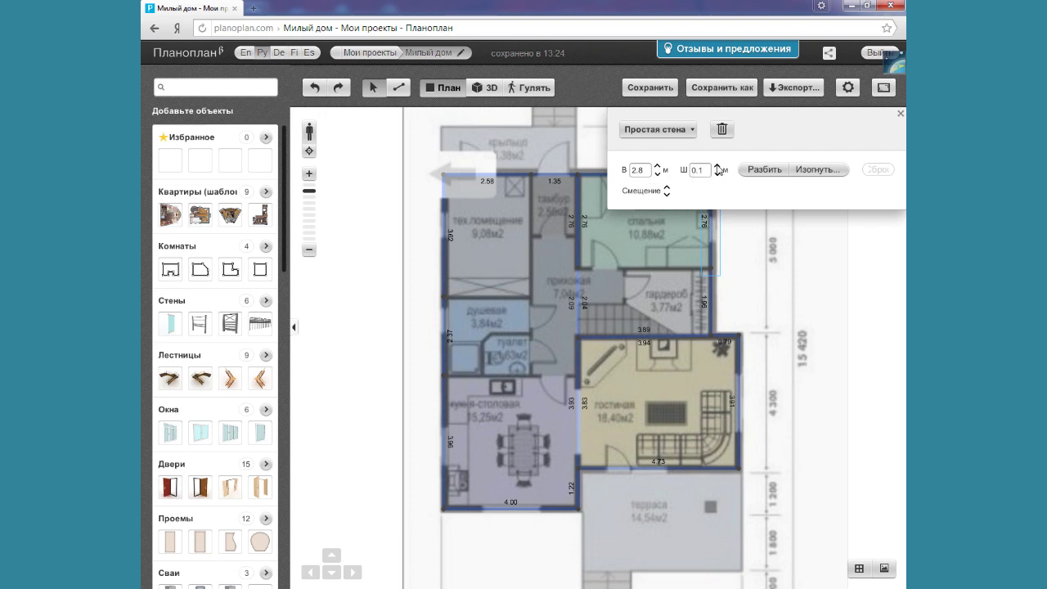
click(718, 166)
click(718, 166)
click(717, 166)
click(718, 167)
click(718, 166)
click(718, 166)
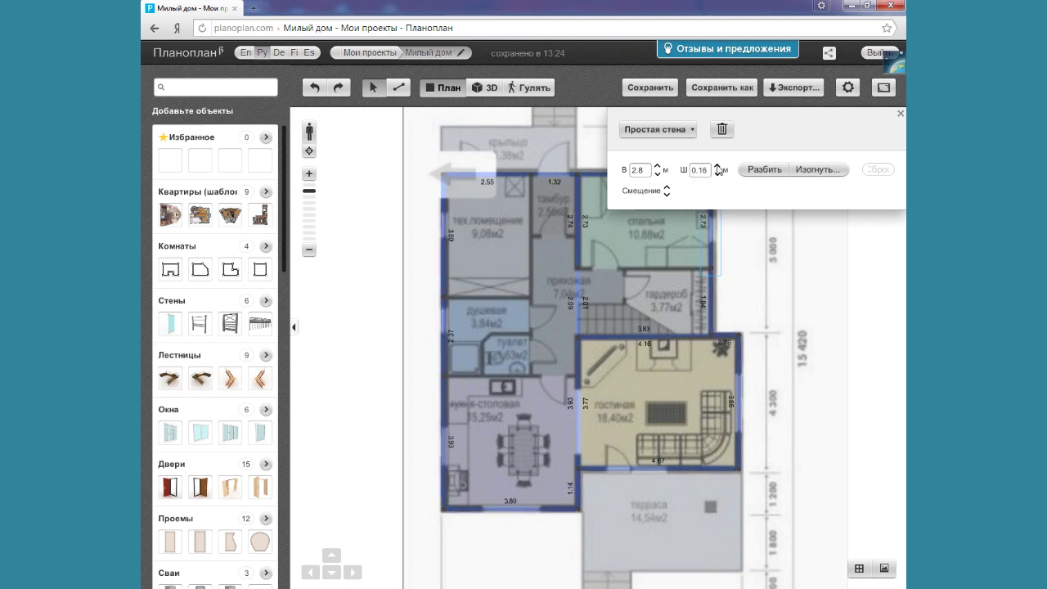
click(717, 166)
click(718, 166)
click(717, 166)
click(717, 166)
click(718, 166)
click(718, 166)
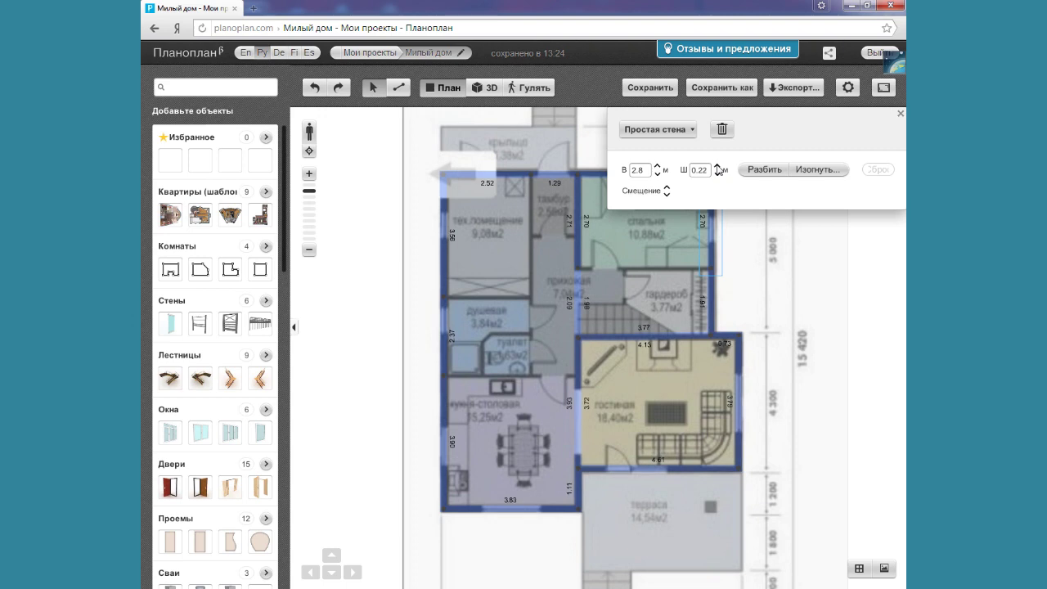
click(717, 166)
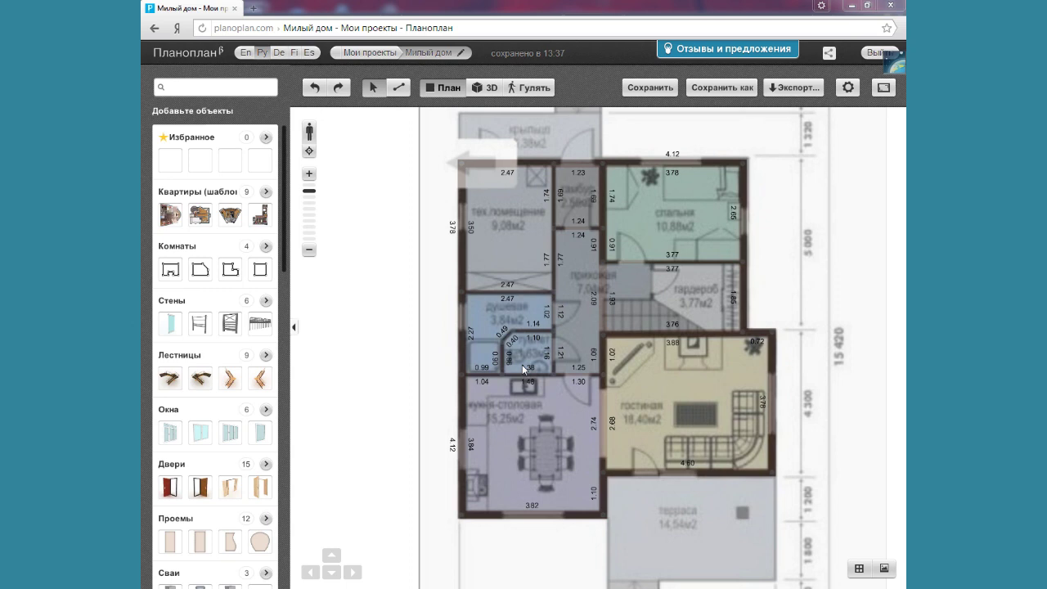
Move the outer wall of тех.помещение on the крыльцо side slightly outward.
click(375, 91)
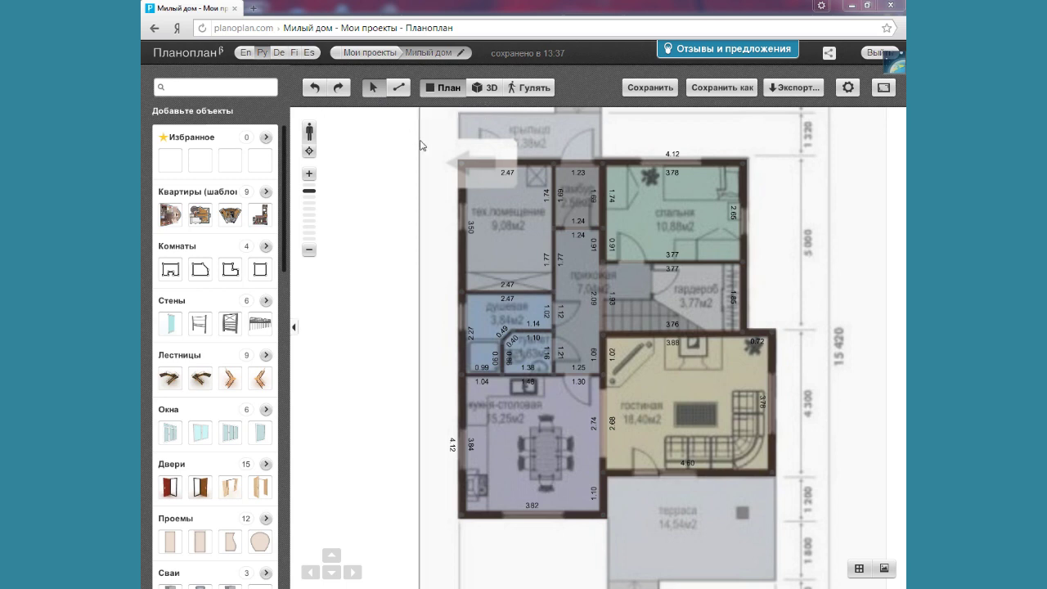
click(512, 166)
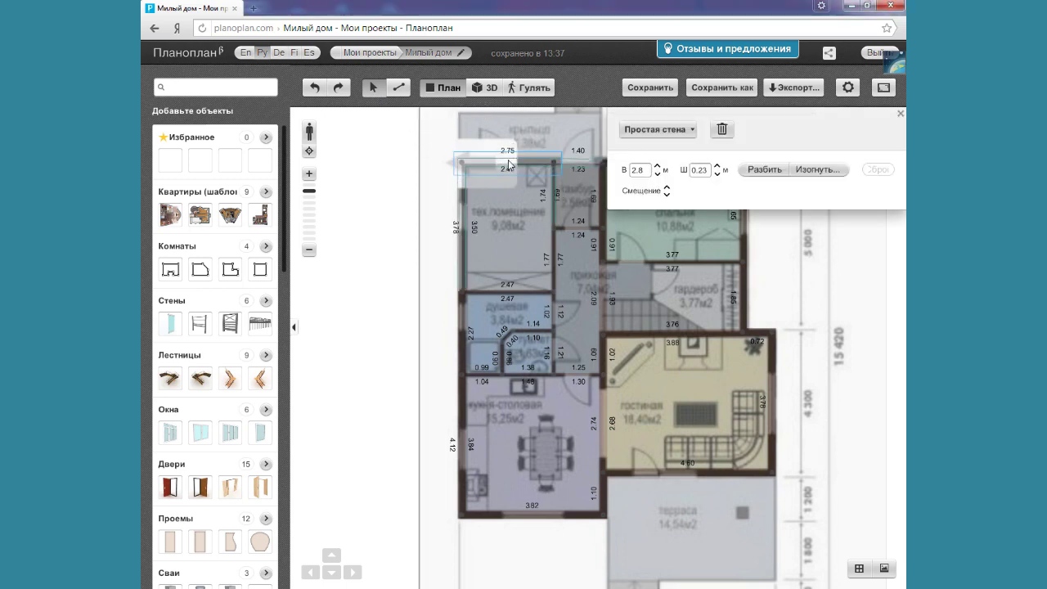
drag(508, 160, 508, 157)
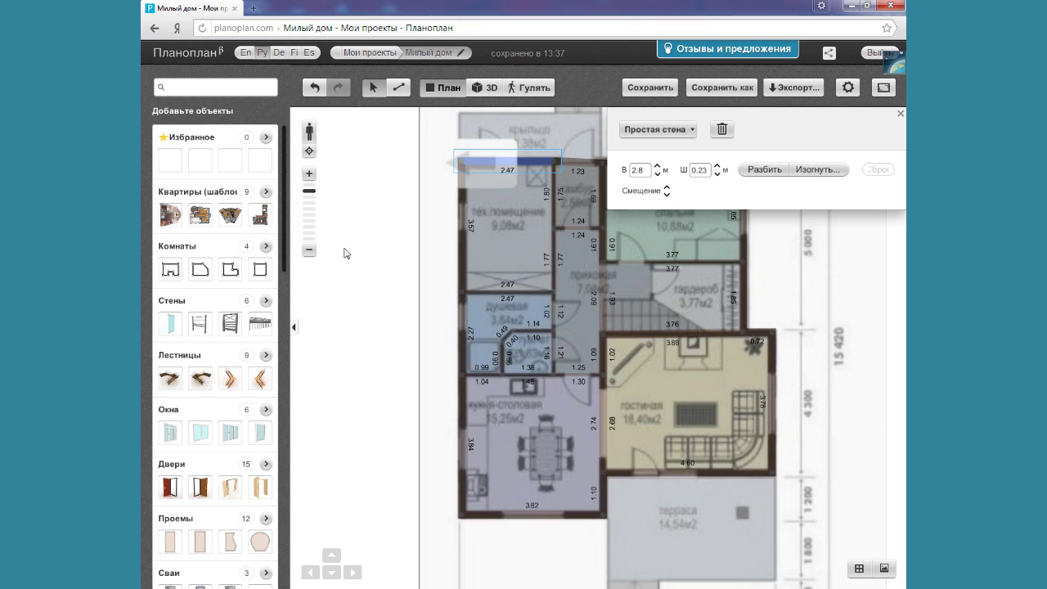
Place a Двустворчатое с форточкой Сочи window from the Окна library in the outer side wall of тех.помещение.
click(266, 417)
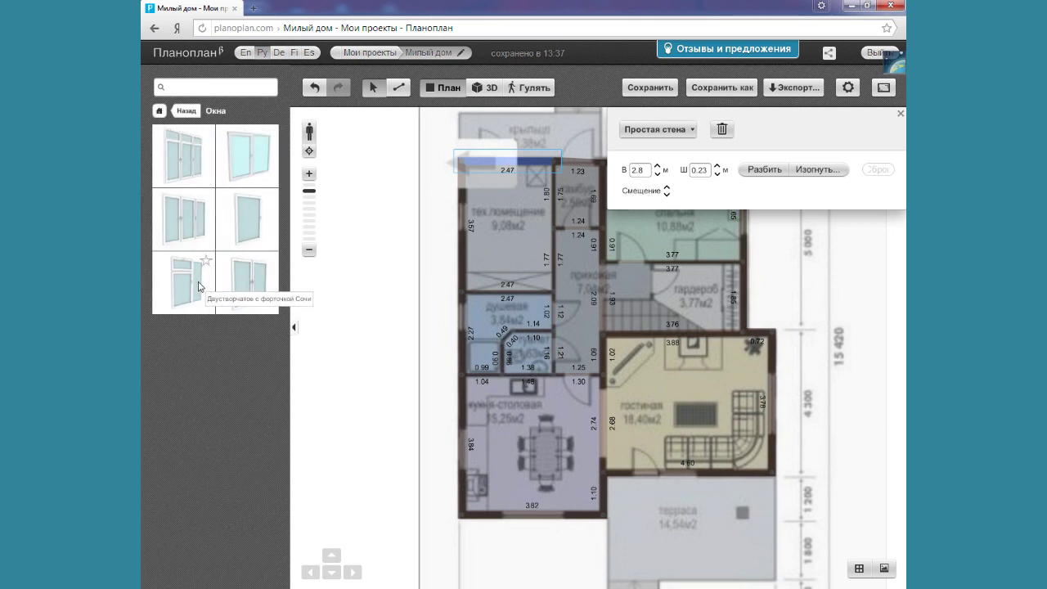
drag(199, 286, 466, 236)
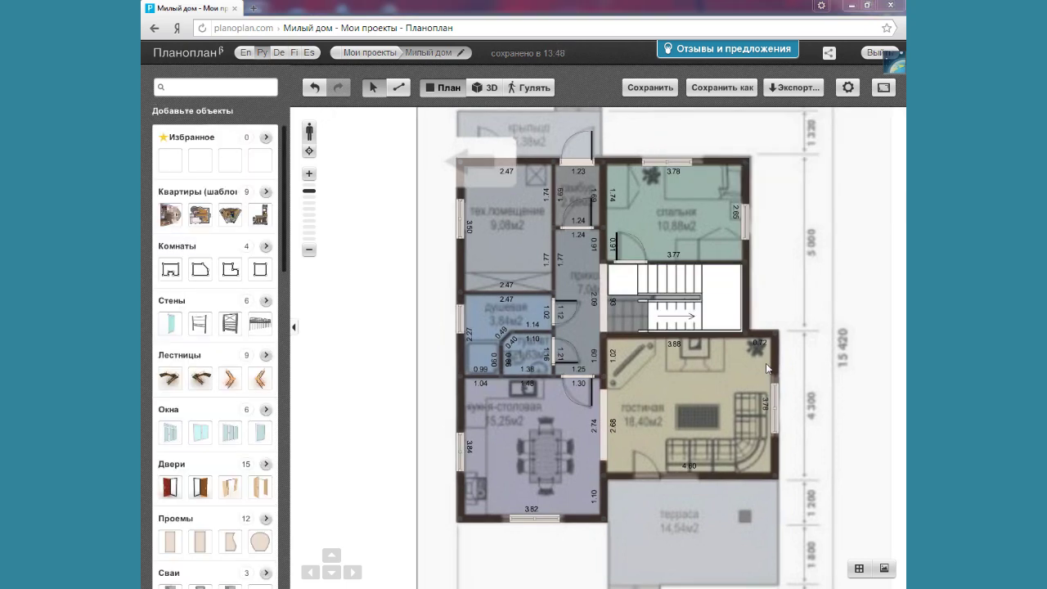
Show the grid, turn off Реалистичное освещение and shift the display quality towards Скорость.
click(858, 567)
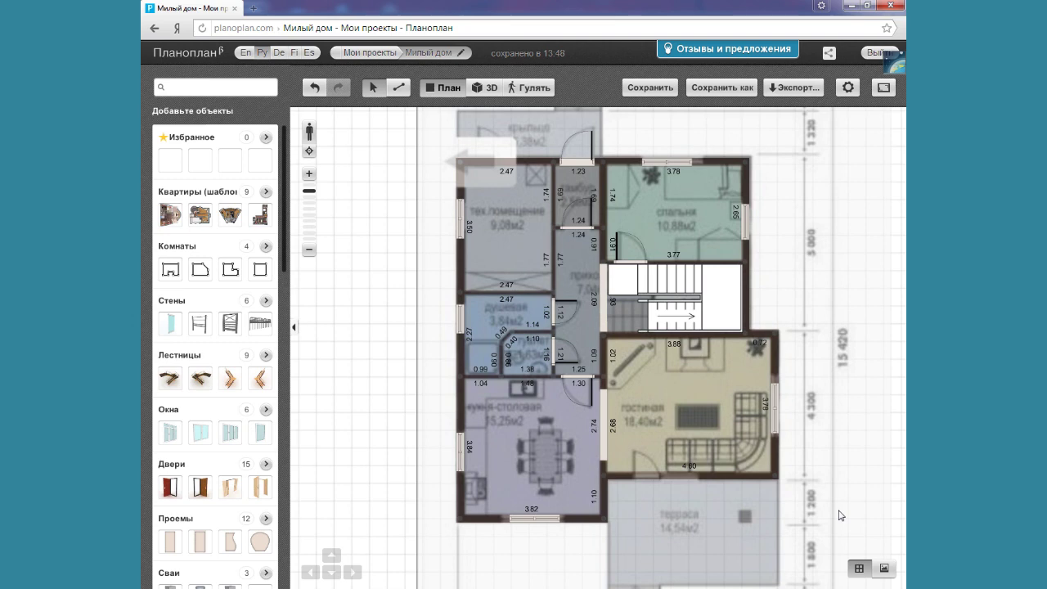
click(848, 87)
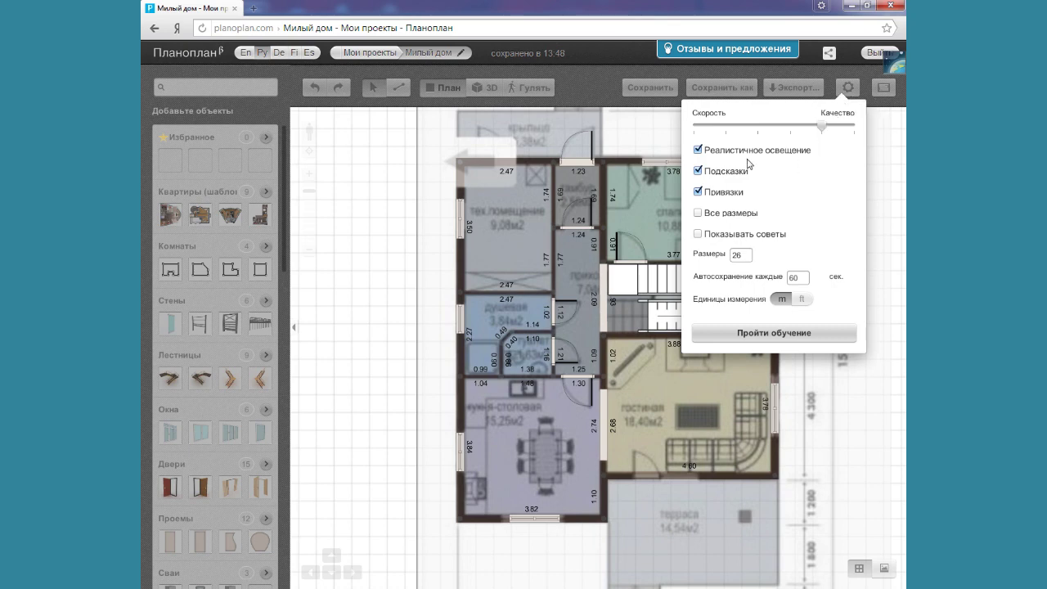
click(698, 150)
drag(821, 128, 759, 133)
click(694, 129)
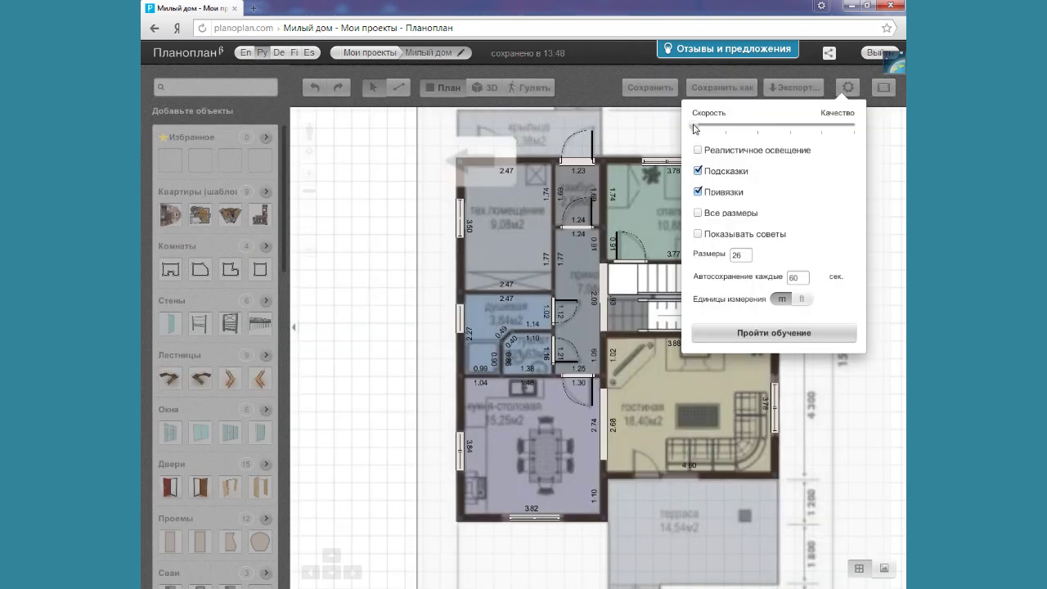
click(707, 130)
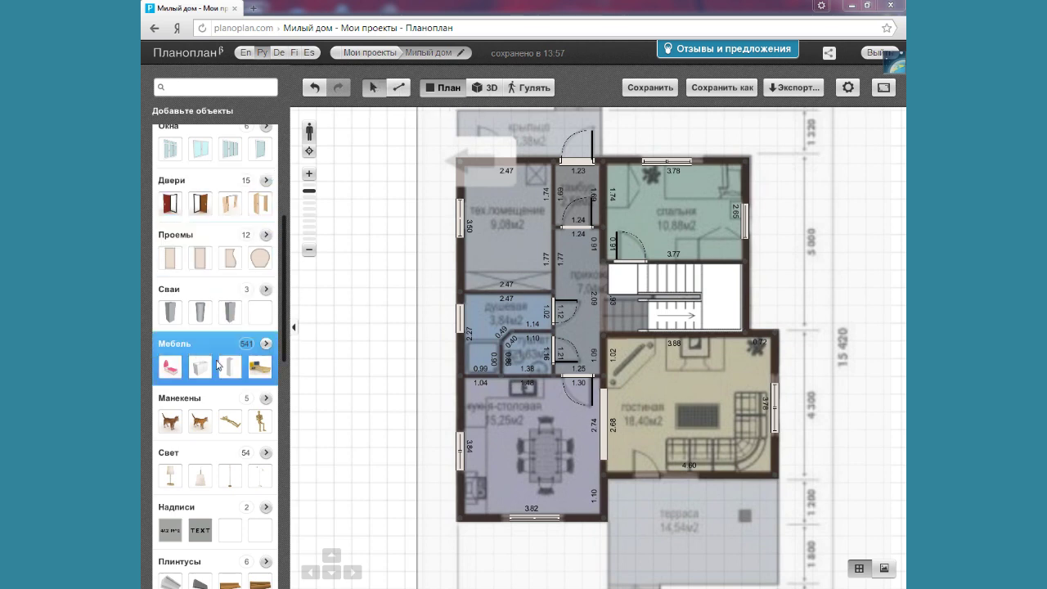
Place the Кот 2 mannequin in кухня-столовая beside the dining table.
mouse_move(213, 547)
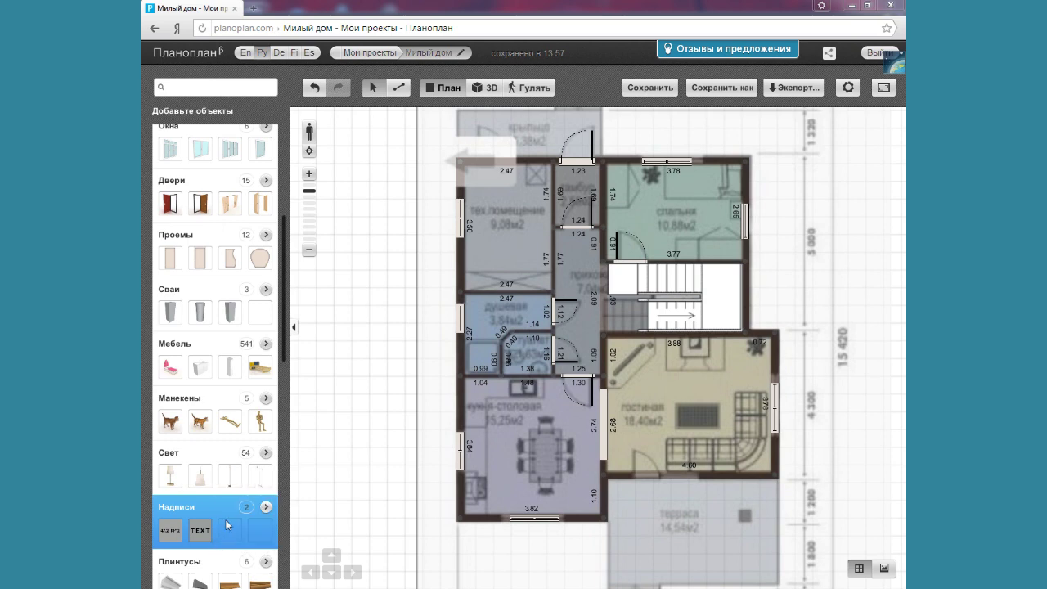
click(509, 422)
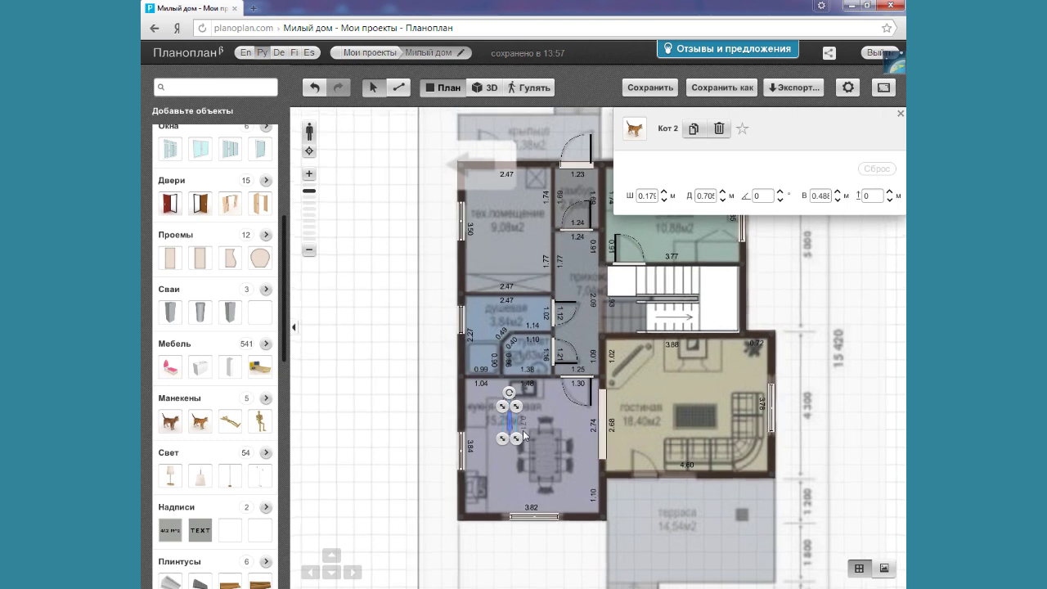
drag(402, 408, 436, 417)
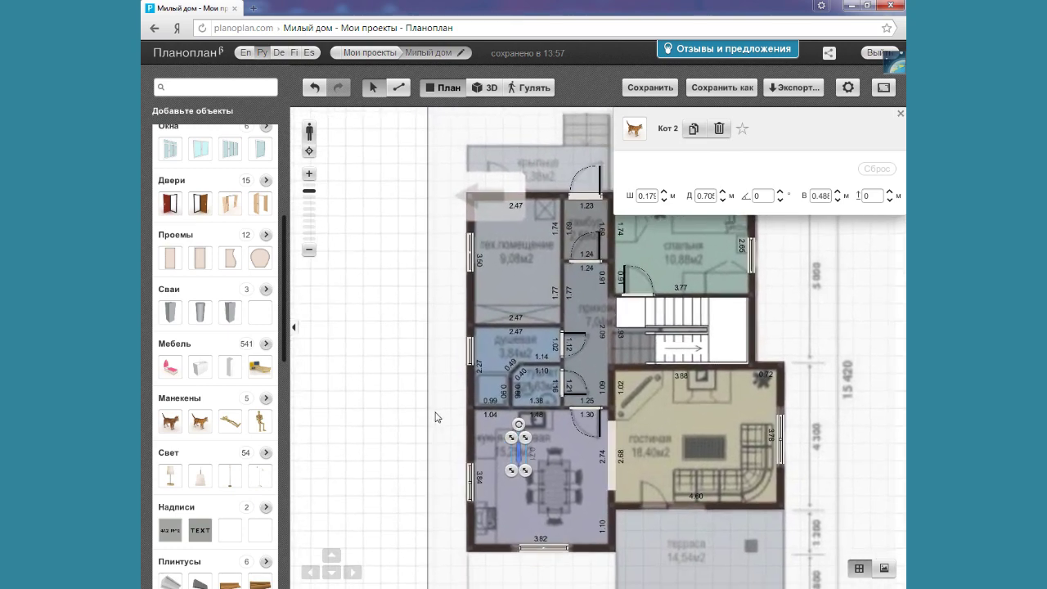
scroll(502, 406, down, 3)
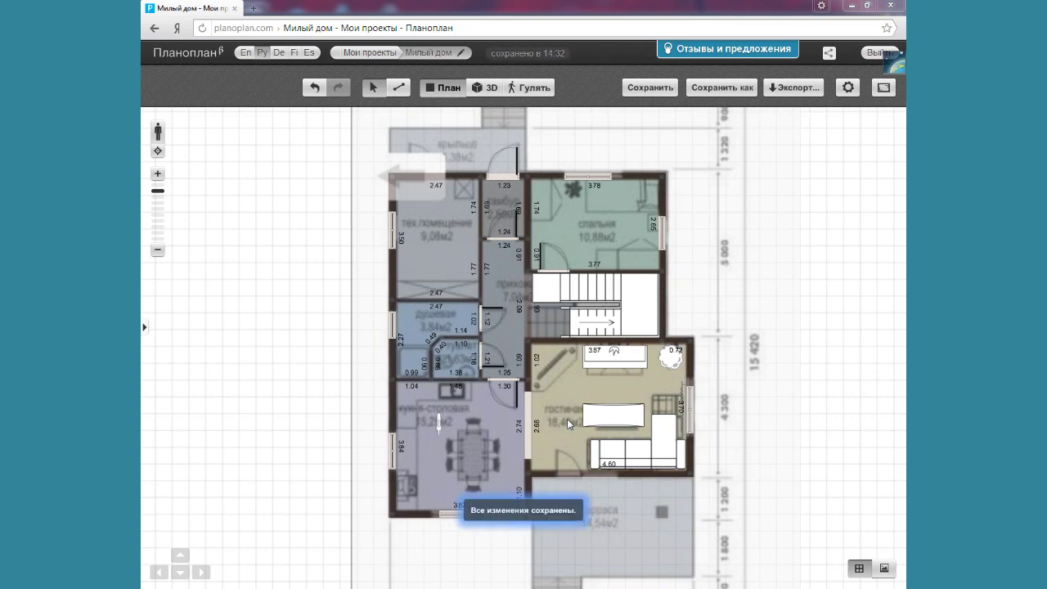
Switch to the 3D view, examine гостиная from several angles and inspect the fireplace wall's and table's properties.
click(479, 90)
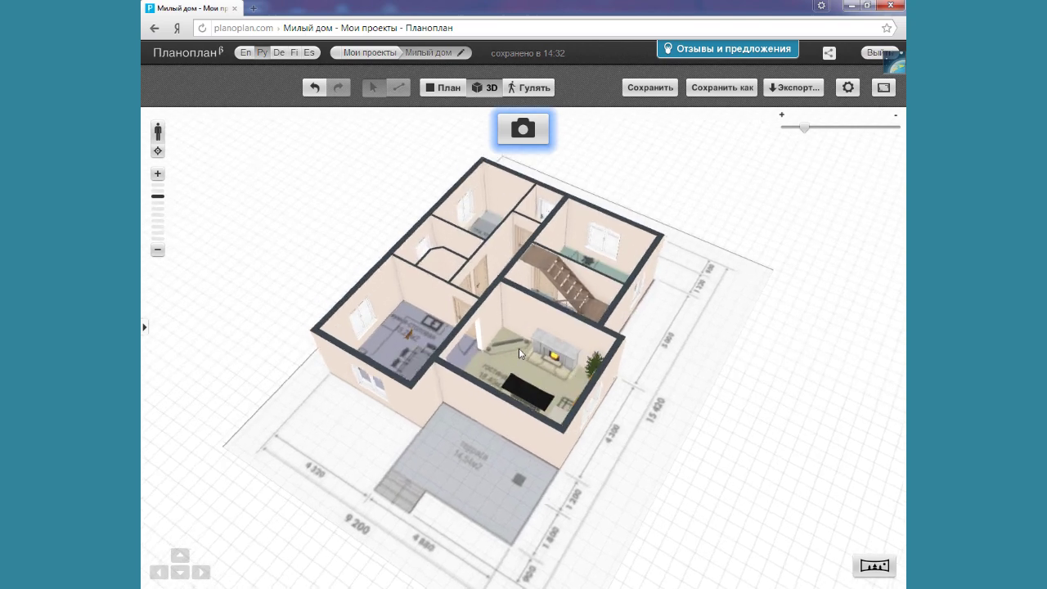
scroll(526, 353, up, 4)
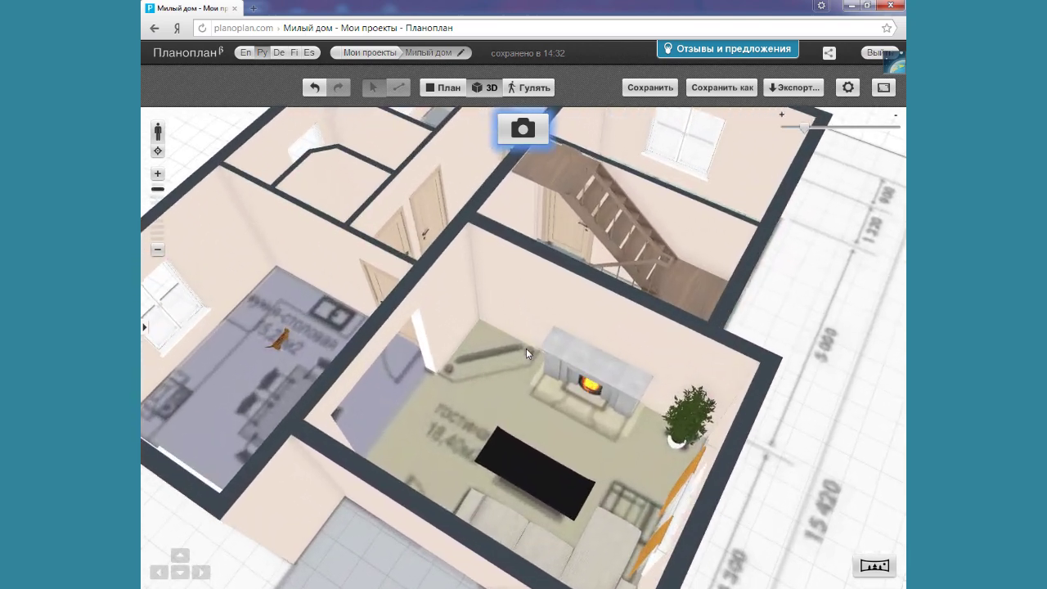
scroll(526, 354, down, 3)
drag(561, 374, 598, 379)
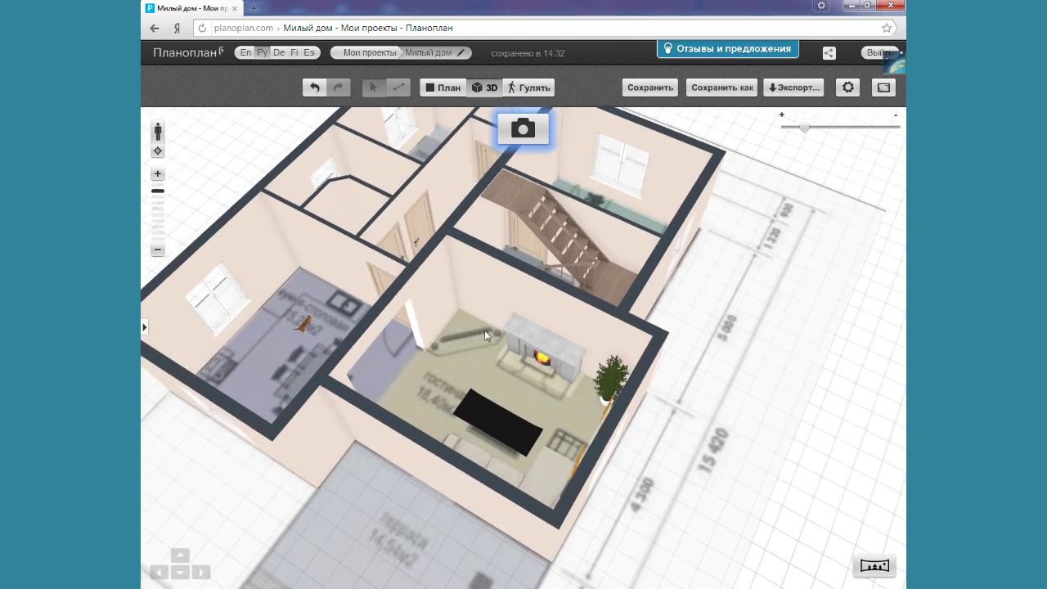
drag(487, 332, 486, 376)
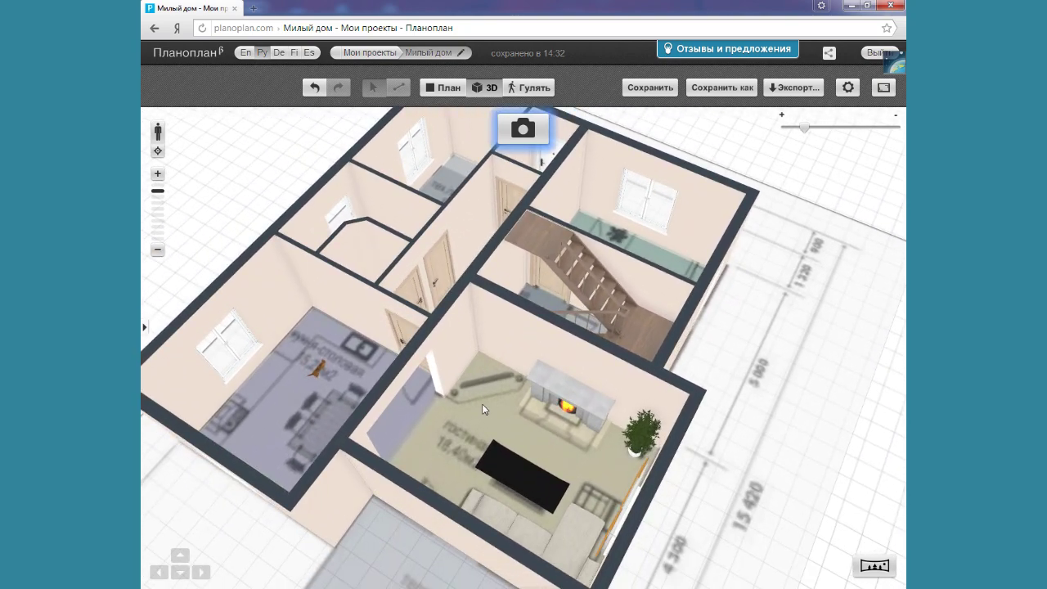
drag(482, 406, 486, 400)
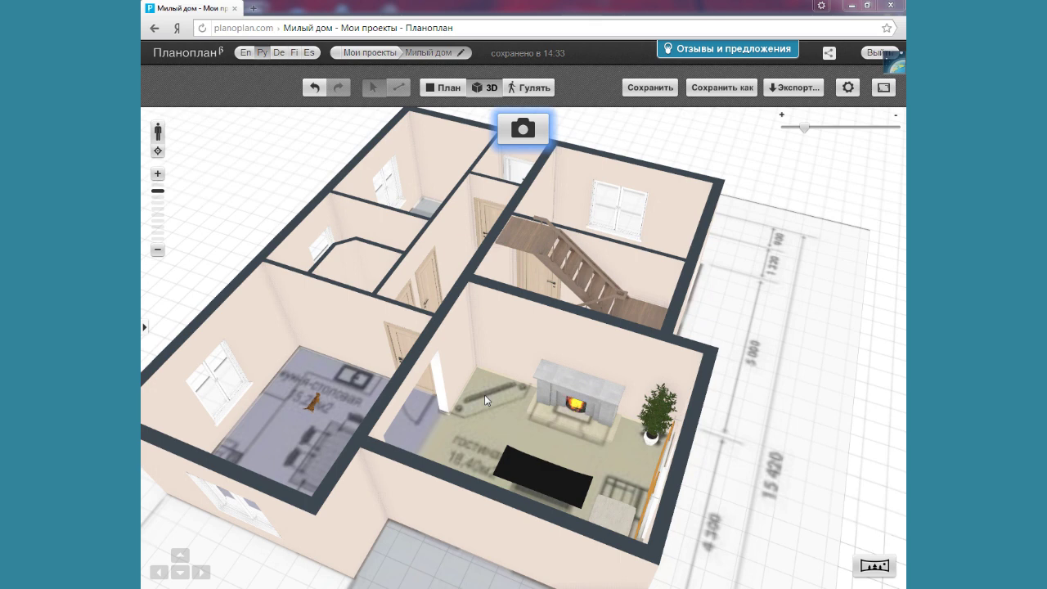
click(512, 352)
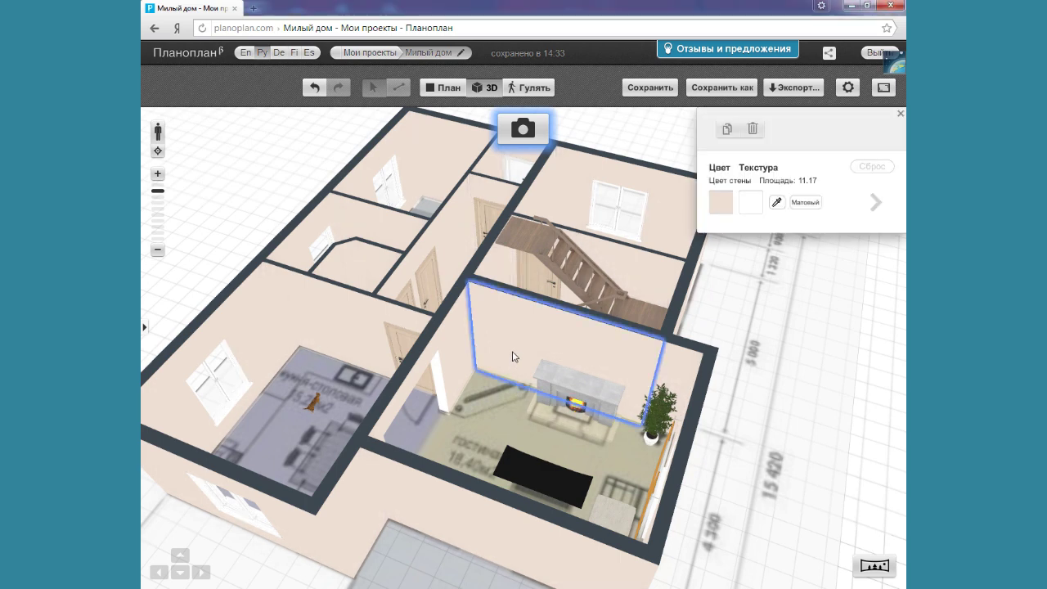
click(530, 467)
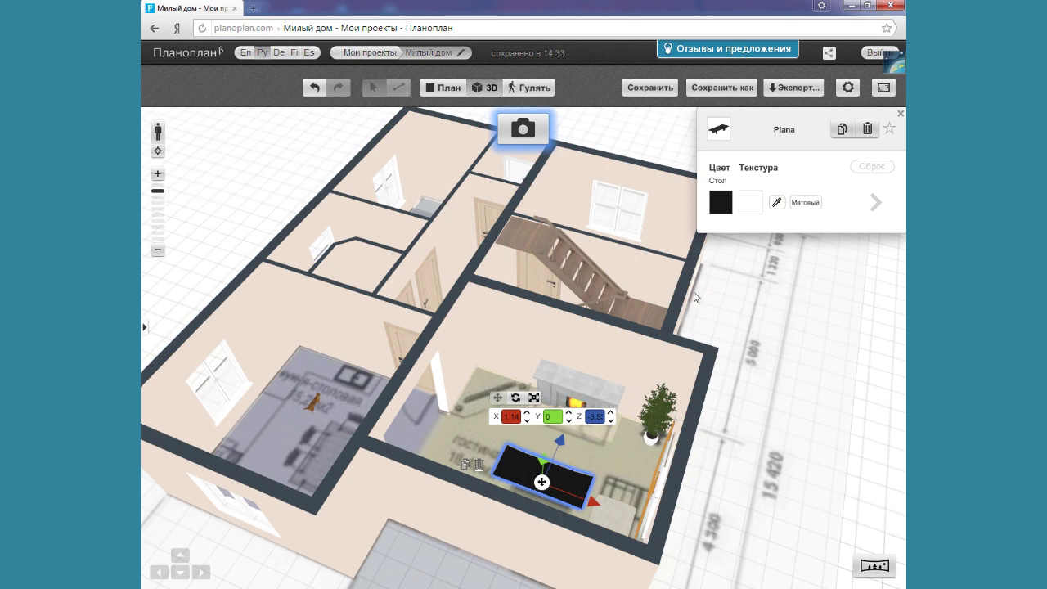
Colour the wall behind the fireplace in гостиная blue (738fe4), and replace it with brown sampled from the wooden staircase.
click(534, 339)
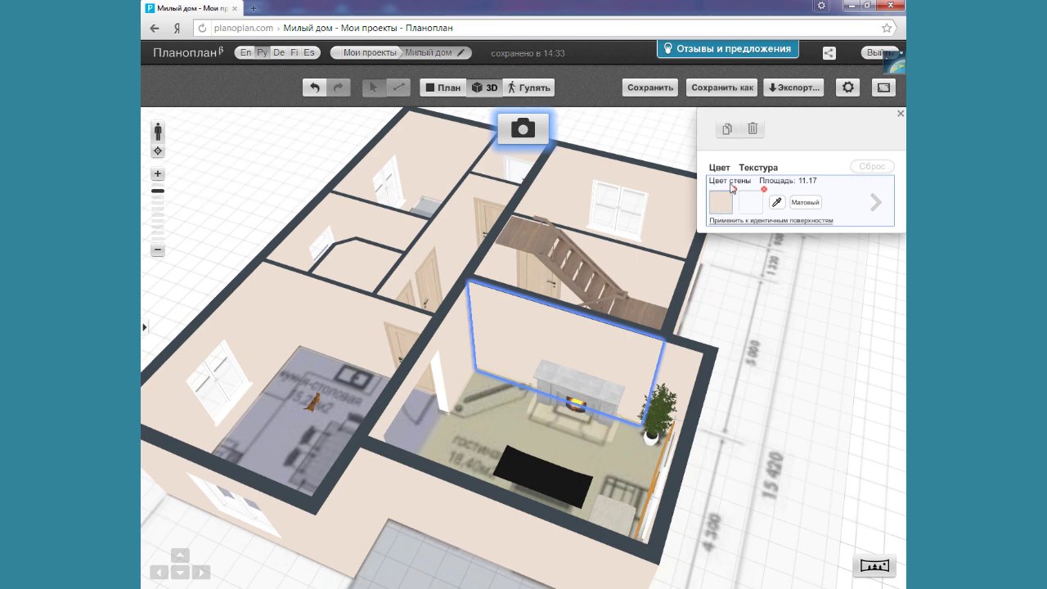
click(726, 131)
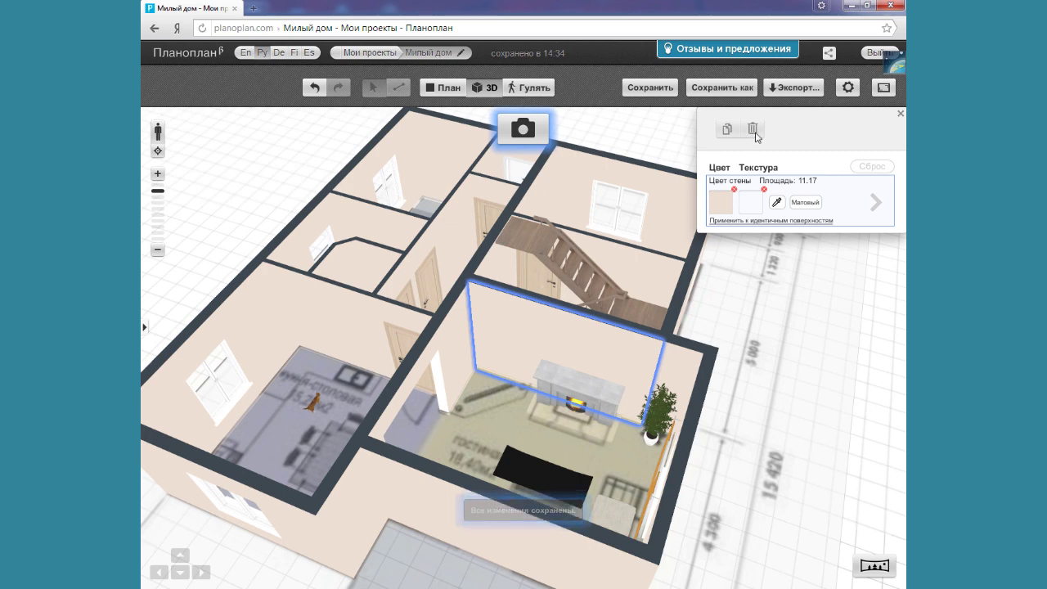
click(729, 214)
mouse_move(769, 222)
mouse_down()
mouse_move(807, 210)
mouse_move(806, 242)
mouse_move(791, 227)
mouse_move(781, 243)
mouse_up()
mouse_move(761, 163)
mouse_down()
mouse_move(818, 163)
mouse_move(762, 177)
mouse_up()
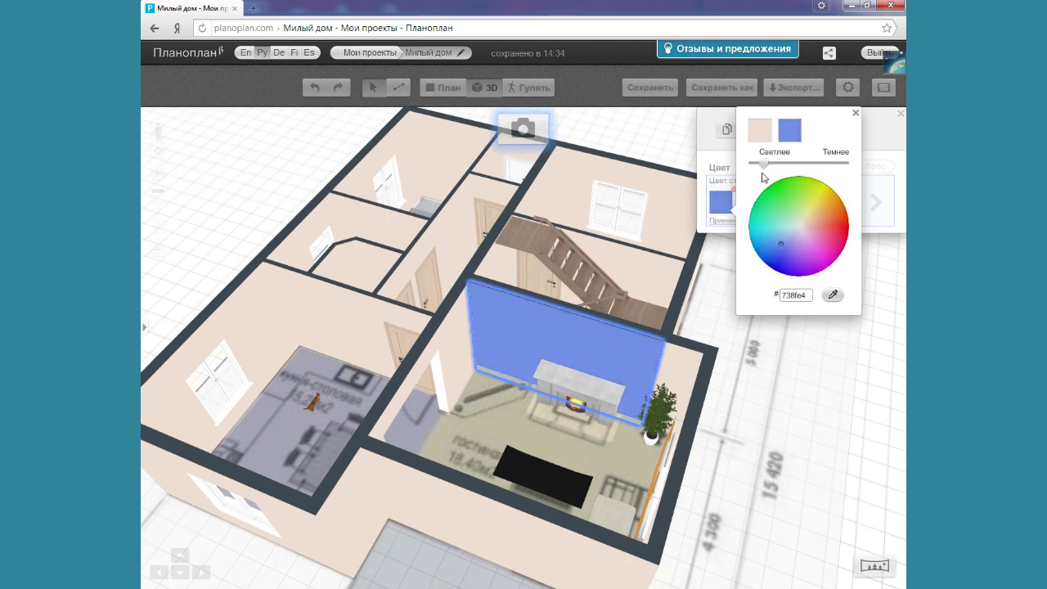
click(833, 294)
click(538, 247)
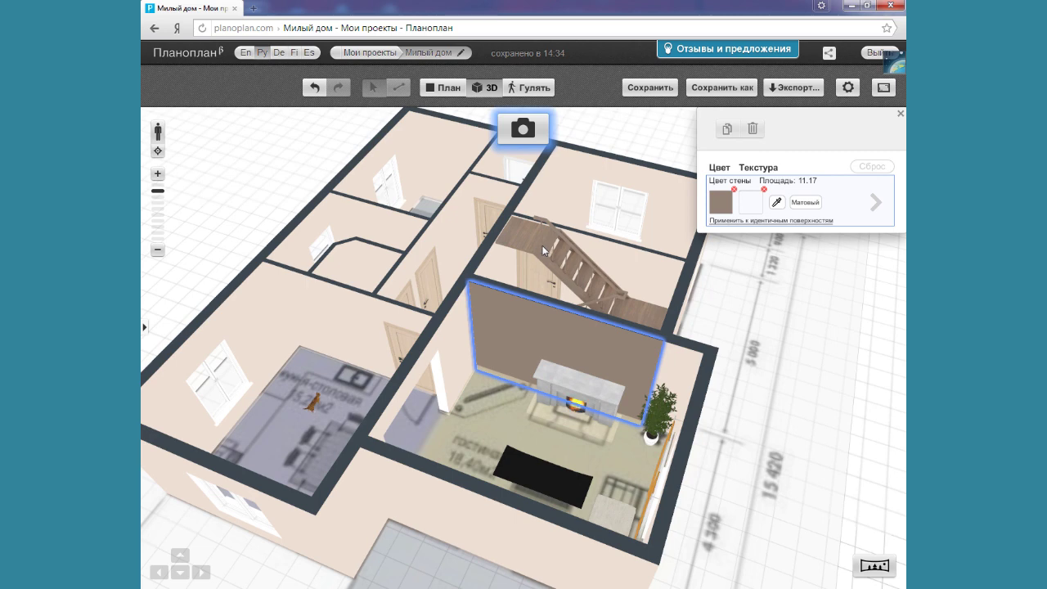
Apply the dark tile texture Плитка 15 to the wall behind the fireplace.
click(752, 204)
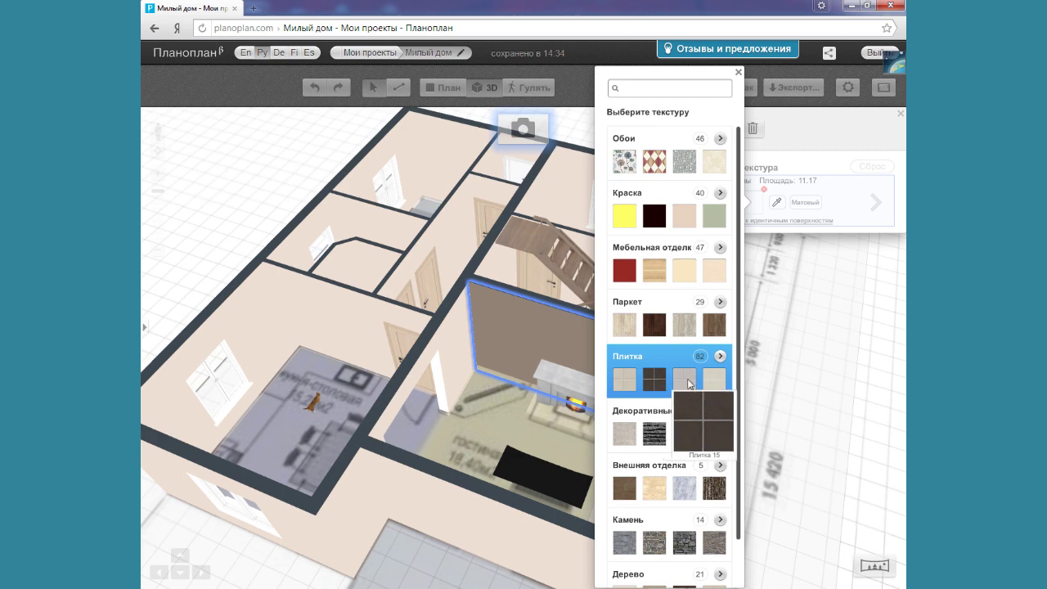
scroll(710, 381, down, 1)
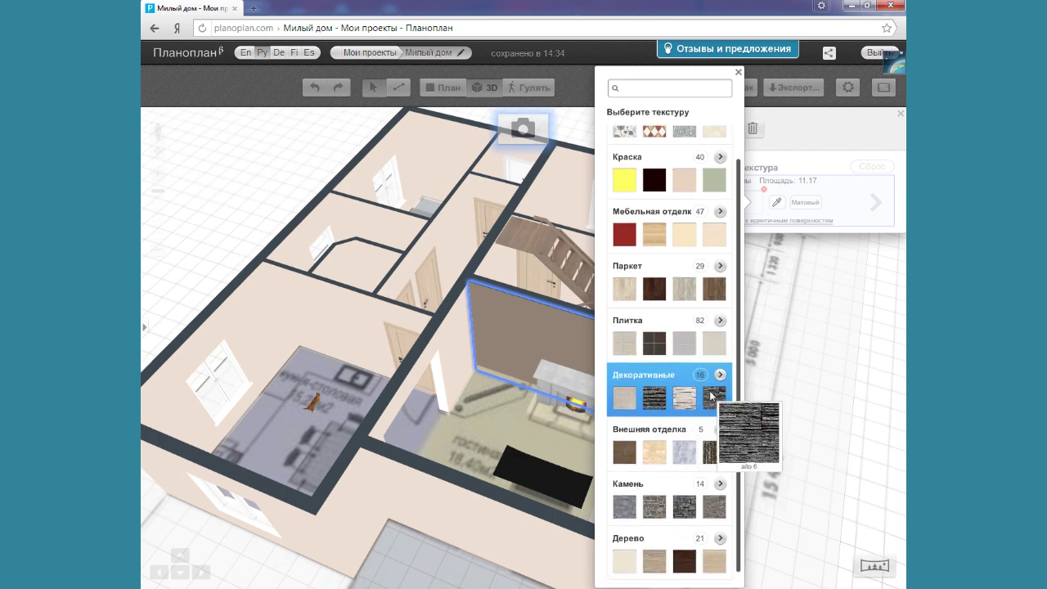
scroll(658, 383, up, 1)
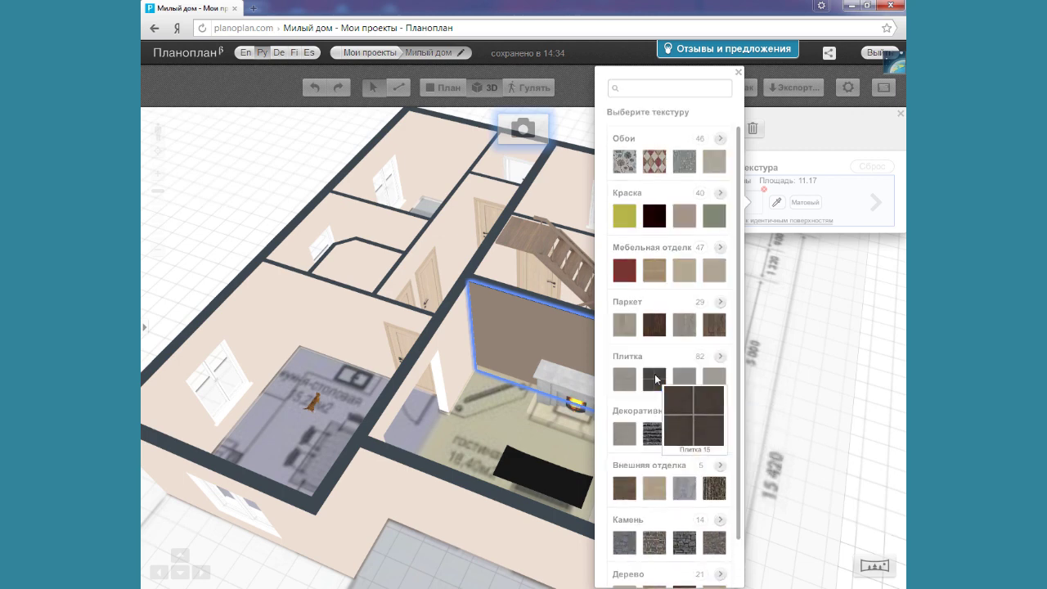
click(657, 378)
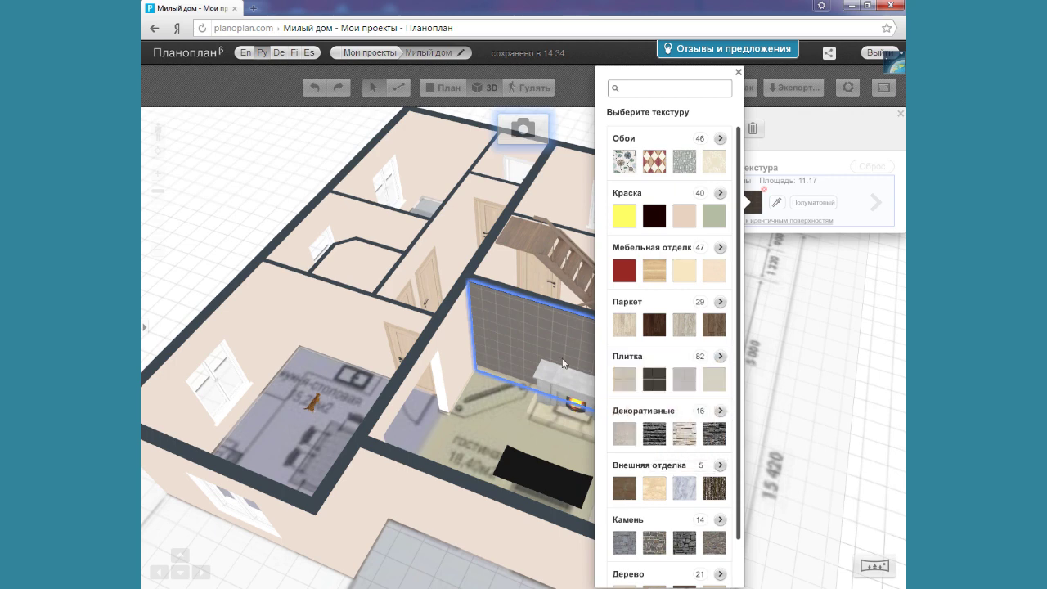
Try the Полированный and Хромированный finishes on the tiled fireplace wall, and set its finish to Стекло.
click(811, 203)
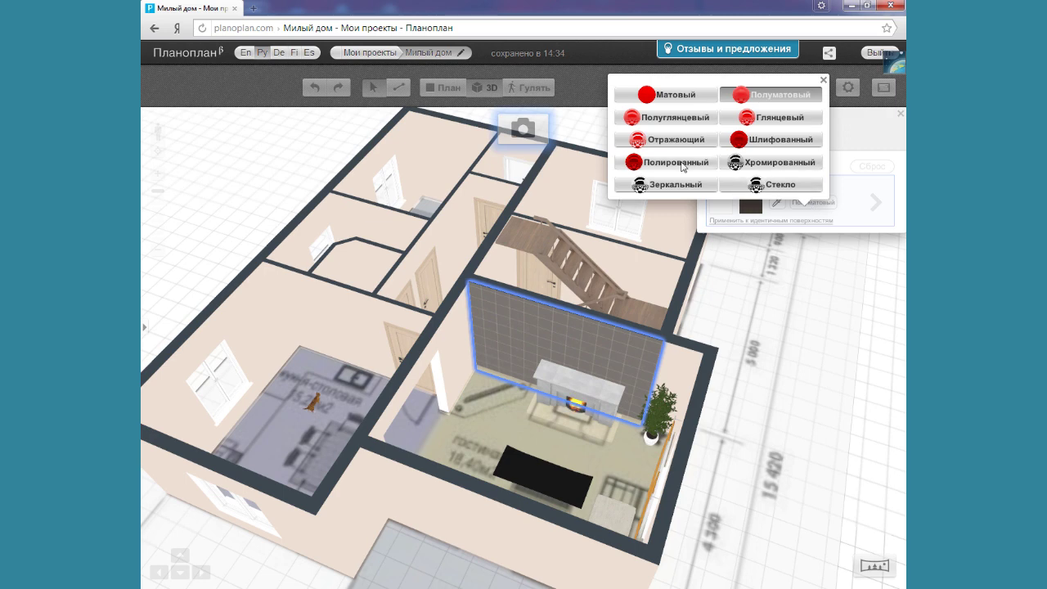
click(683, 163)
click(760, 167)
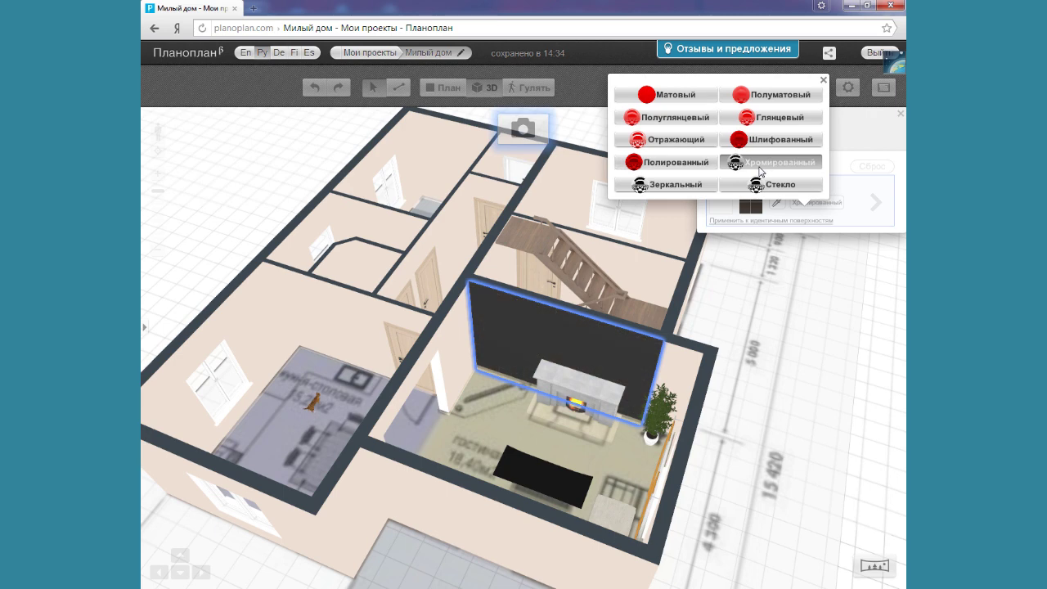
click(757, 186)
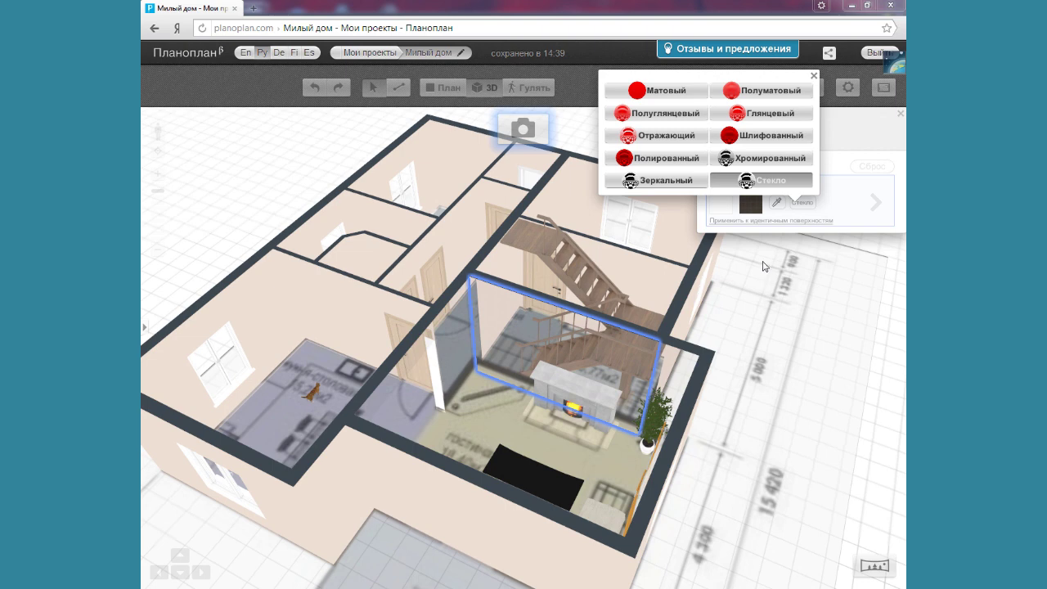
Apply the fireplace wall's Стекло material to all identical surfaces.
click(767, 223)
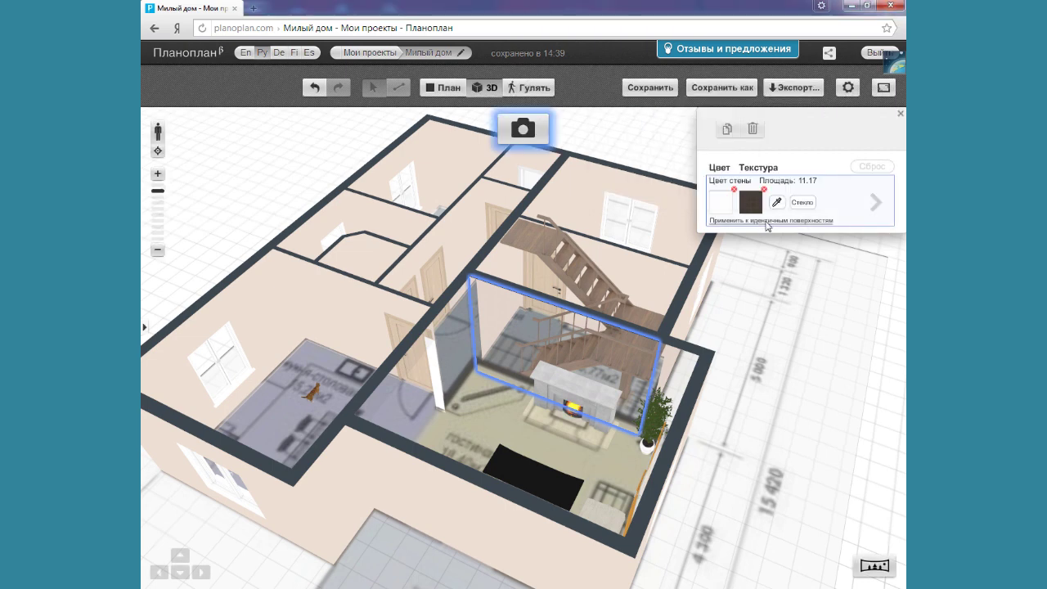
click(767, 221)
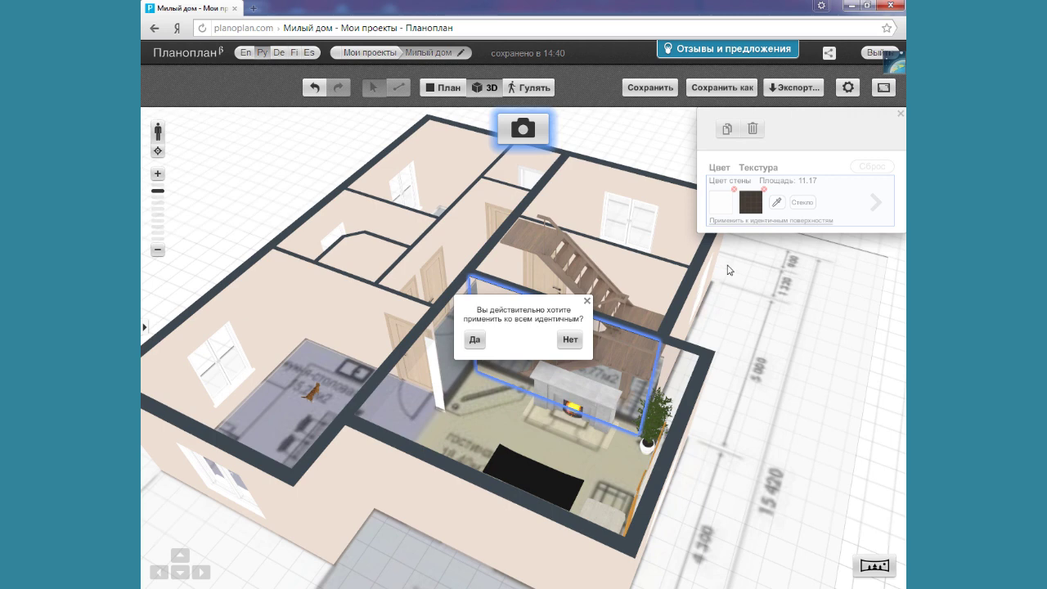
click(475, 340)
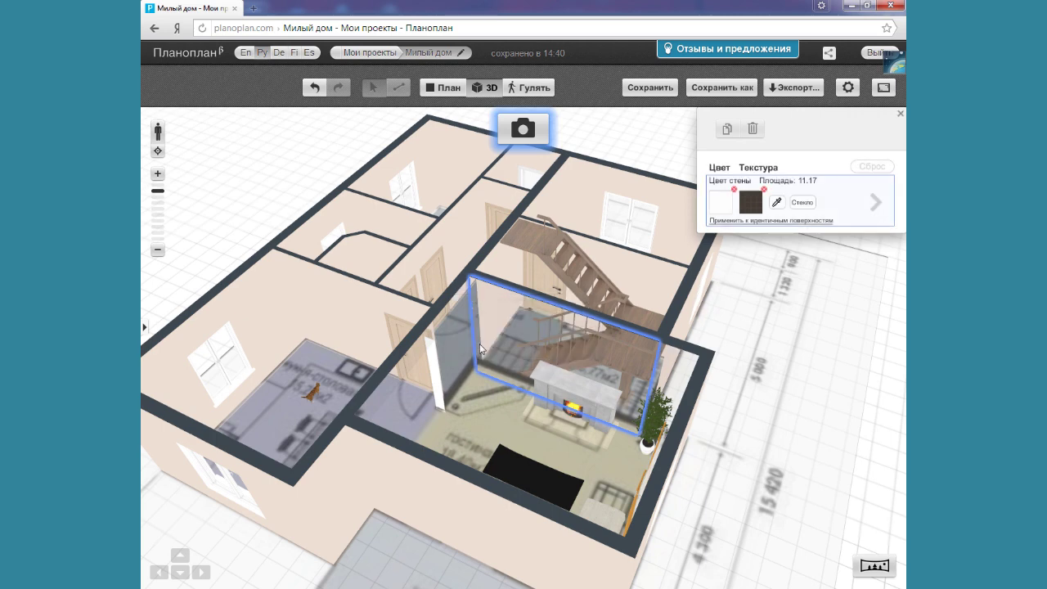
drag(510, 337, 181, 346)
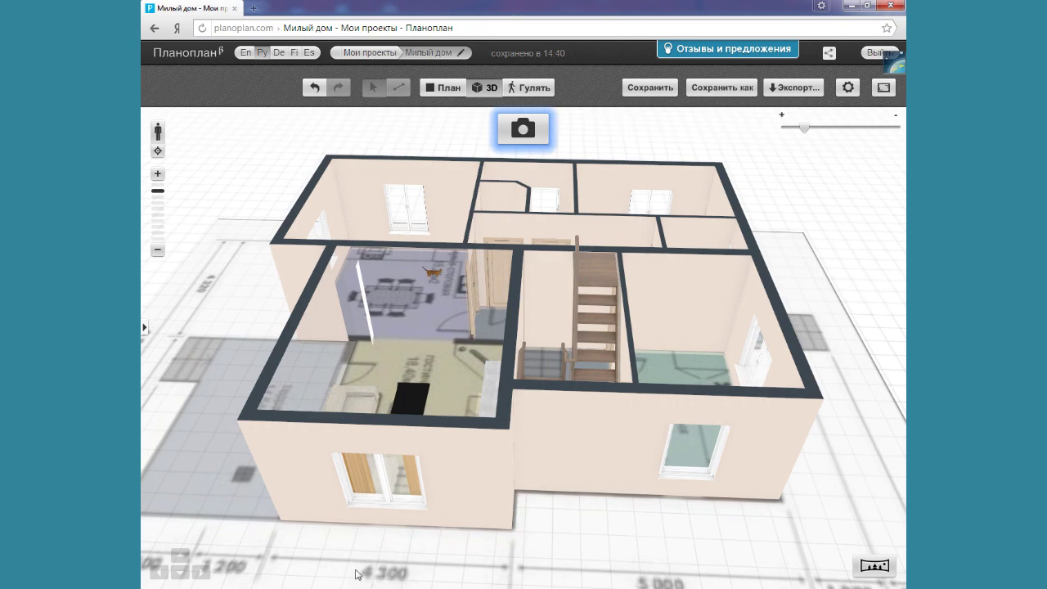
Rotate the texture on the wall behind the fireplace in гостиная by 45°.
click(537, 434)
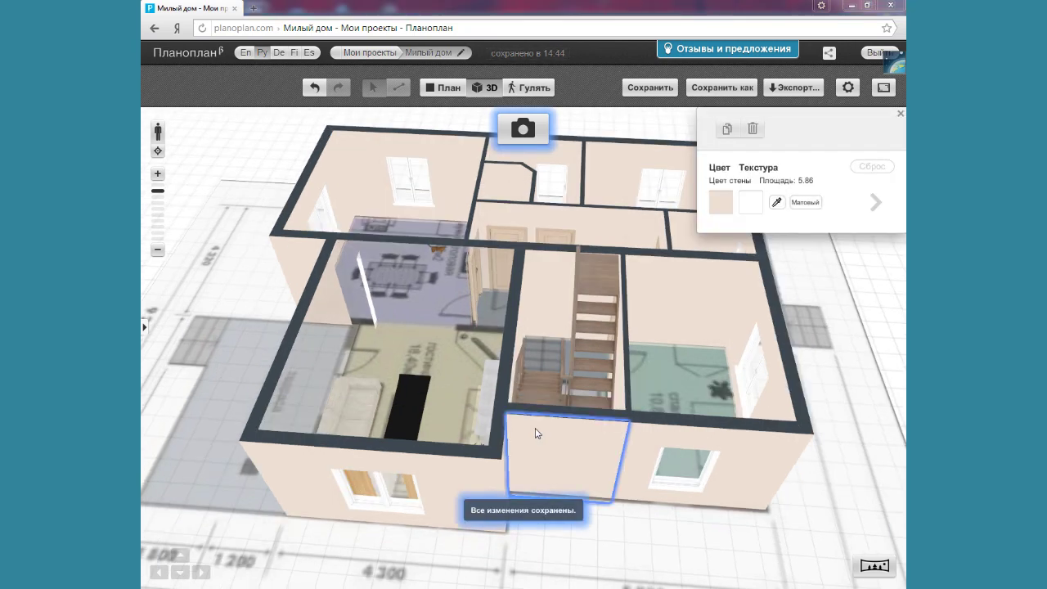
drag(520, 426, 589, 423)
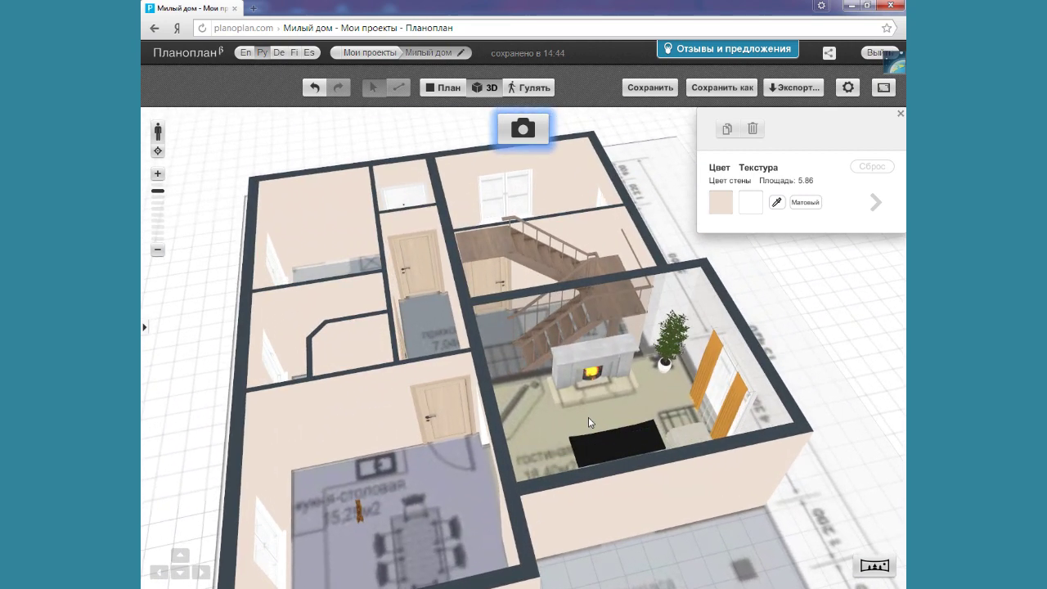
mouse_move(588, 418)
mouse_down()
mouse_move(546, 431)
mouse_move(582, 429)
mouse_up()
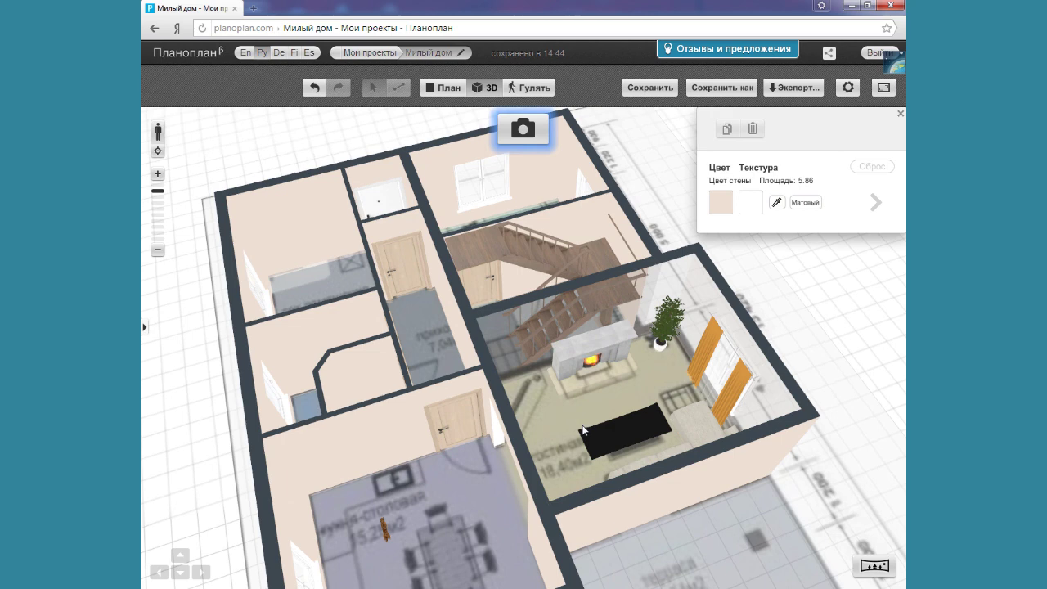
click(593, 306)
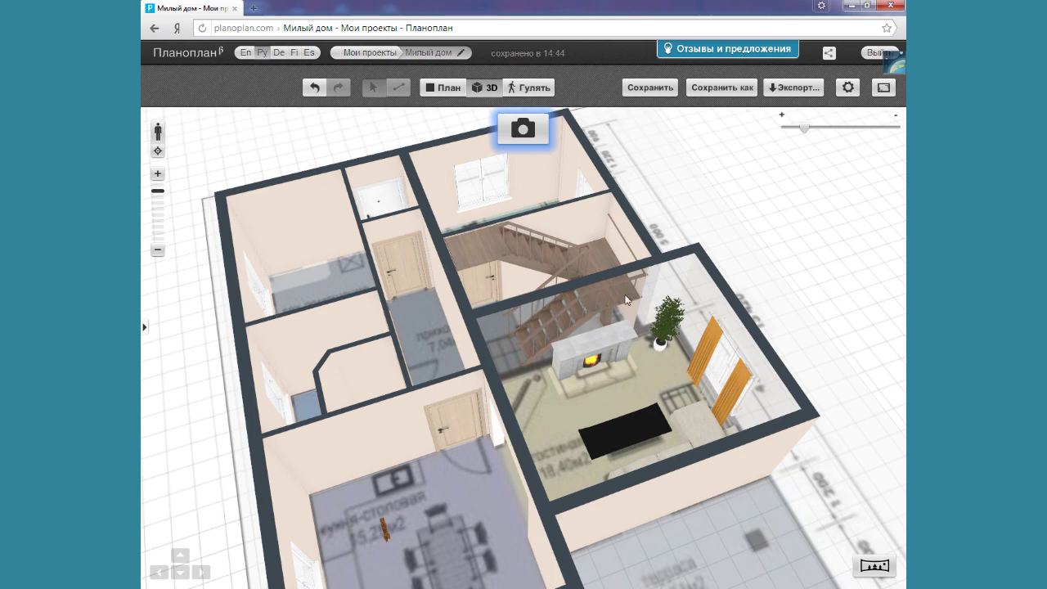
click(602, 301)
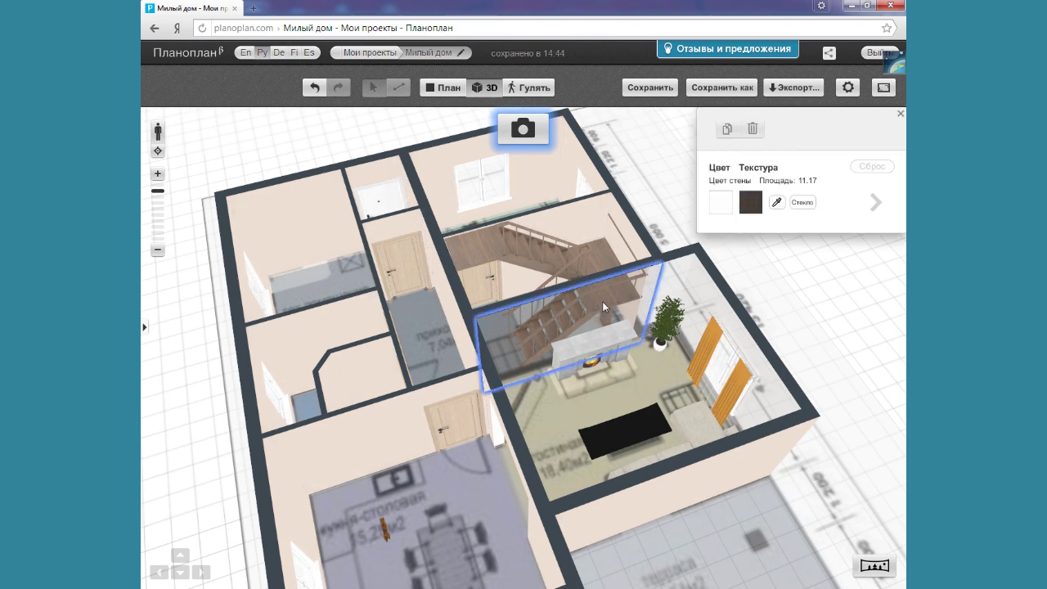
click(877, 201)
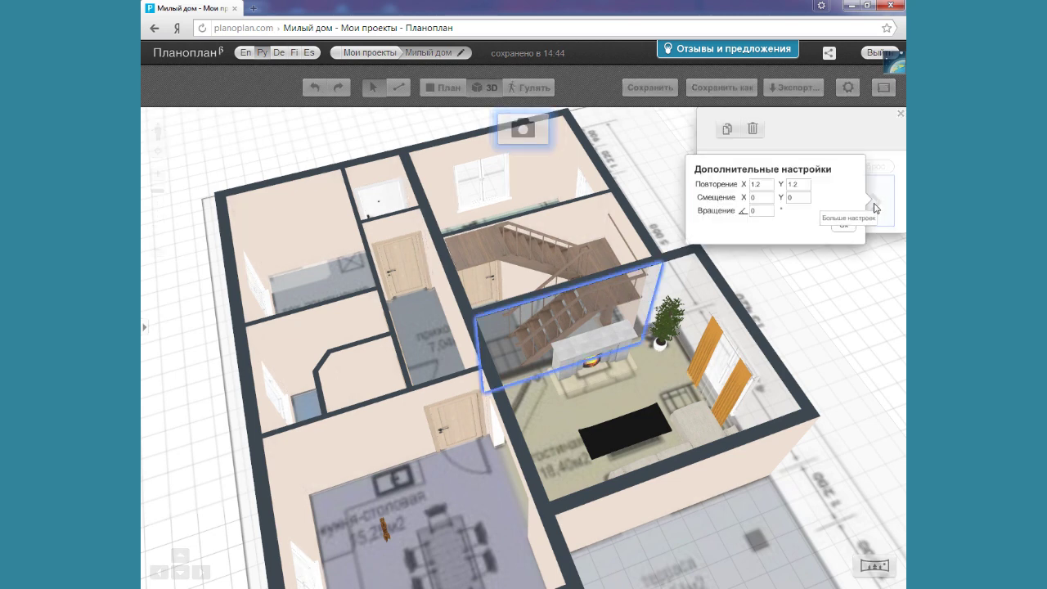
double_click(751, 211)
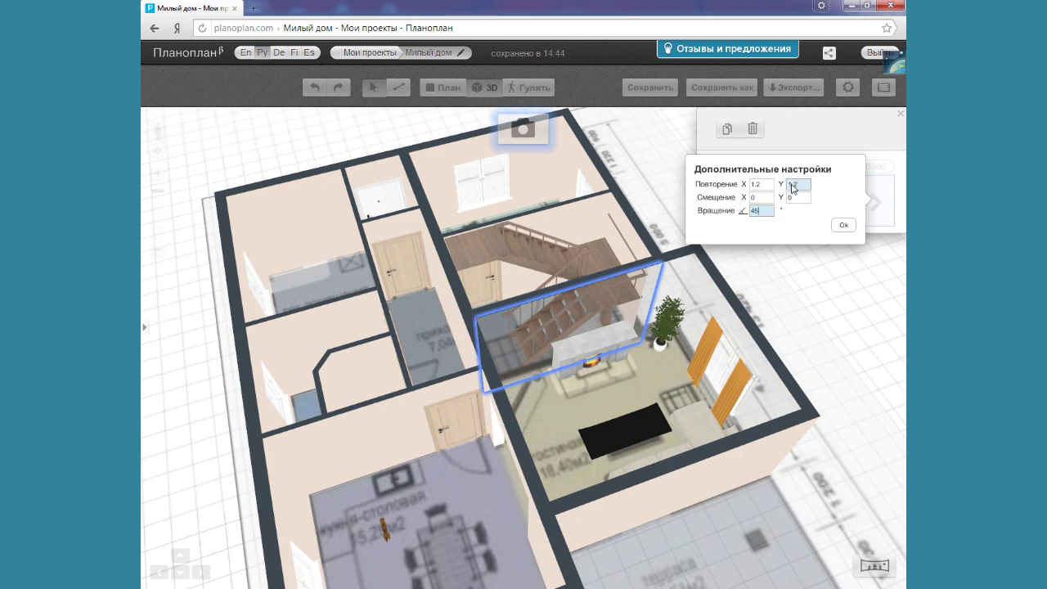
click(769, 185)
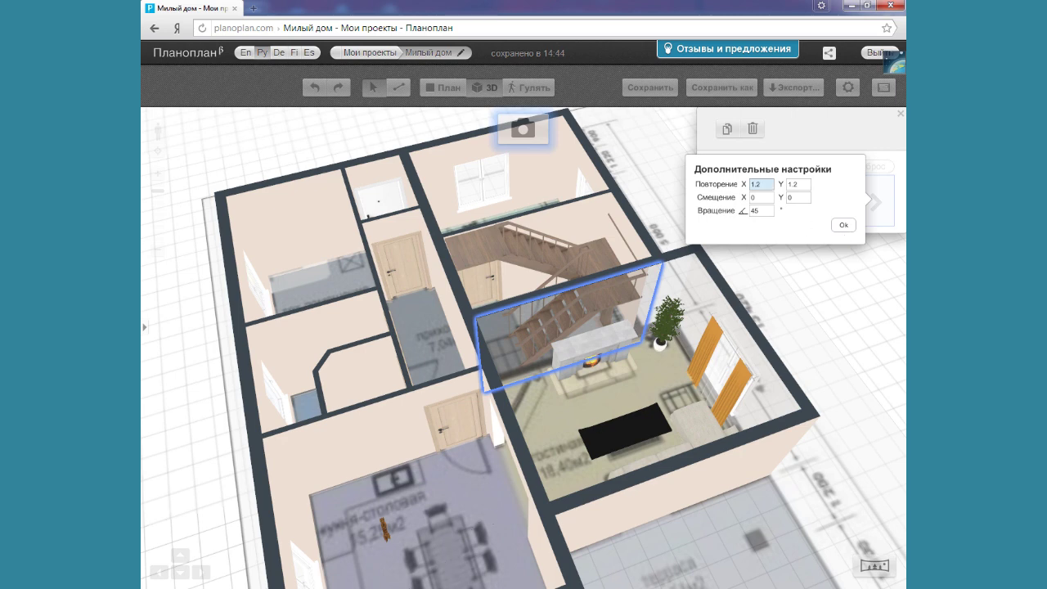
click(428, 463)
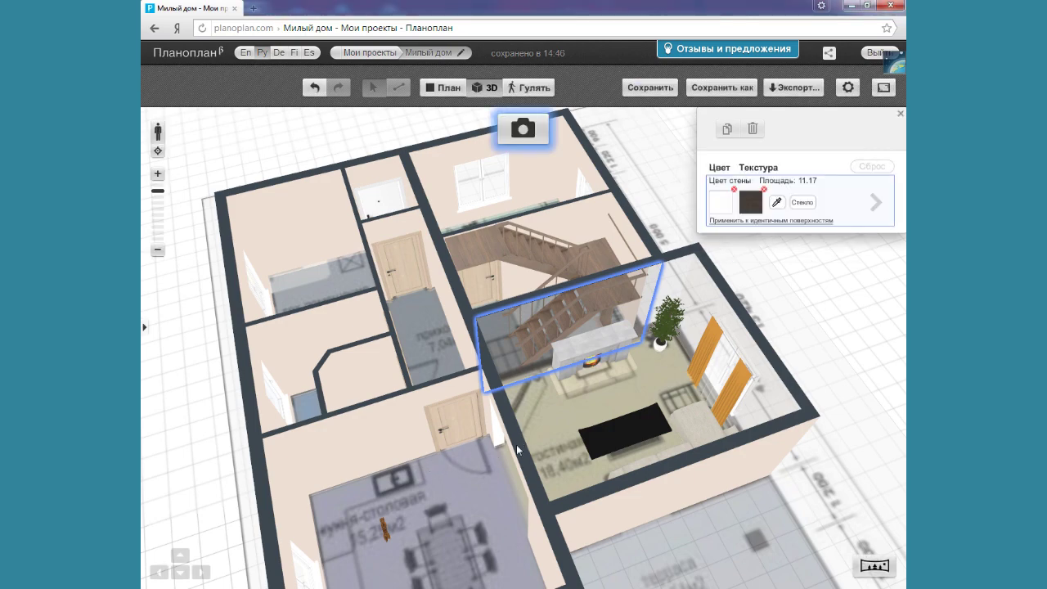
Cover the floor of кухня-столовая with the brown wood texture from the Паркет collection.
mouse_move(516, 444)
mouse_down()
mouse_move(485, 449)
mouse_move(506, 440)
mouse_up()
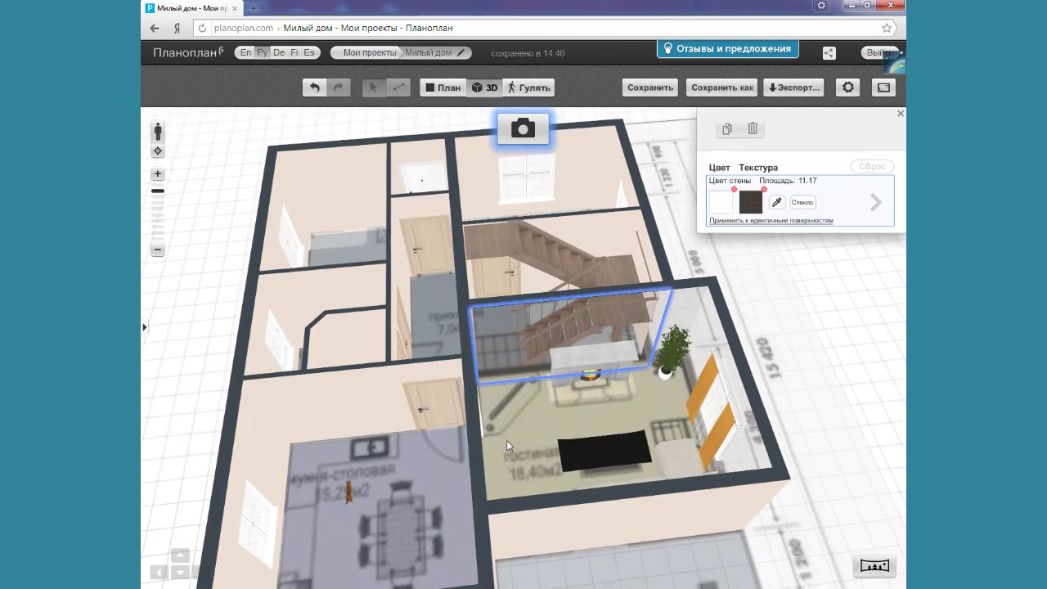
drag(507, 441, 425, 335)
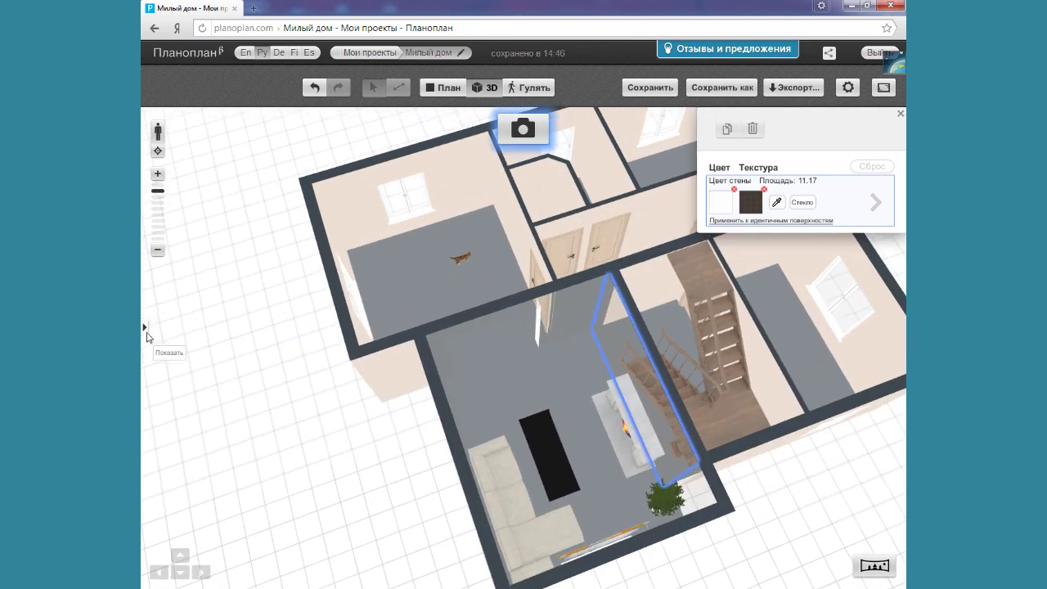
click(144, 327)
scroll(417, 311, up, 5)
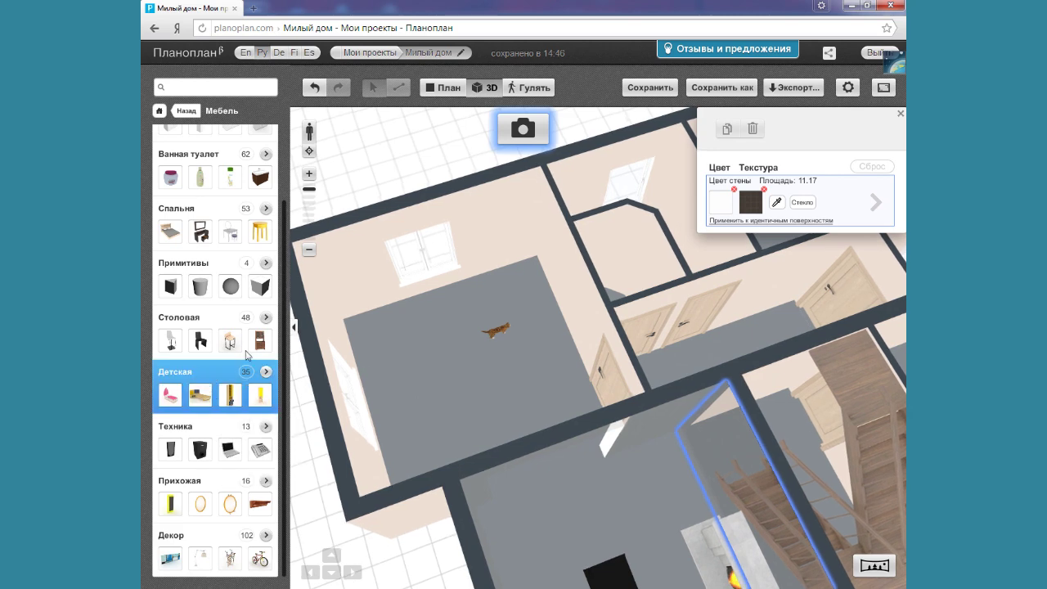
scroll(281, 279, up, 1)
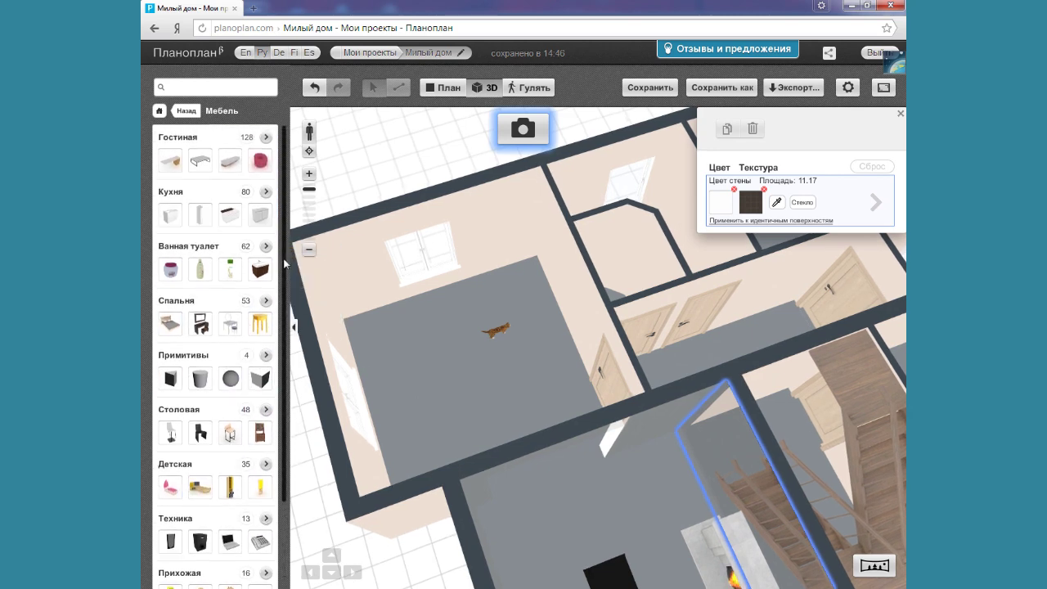
scroll(206, 370, down, 1)
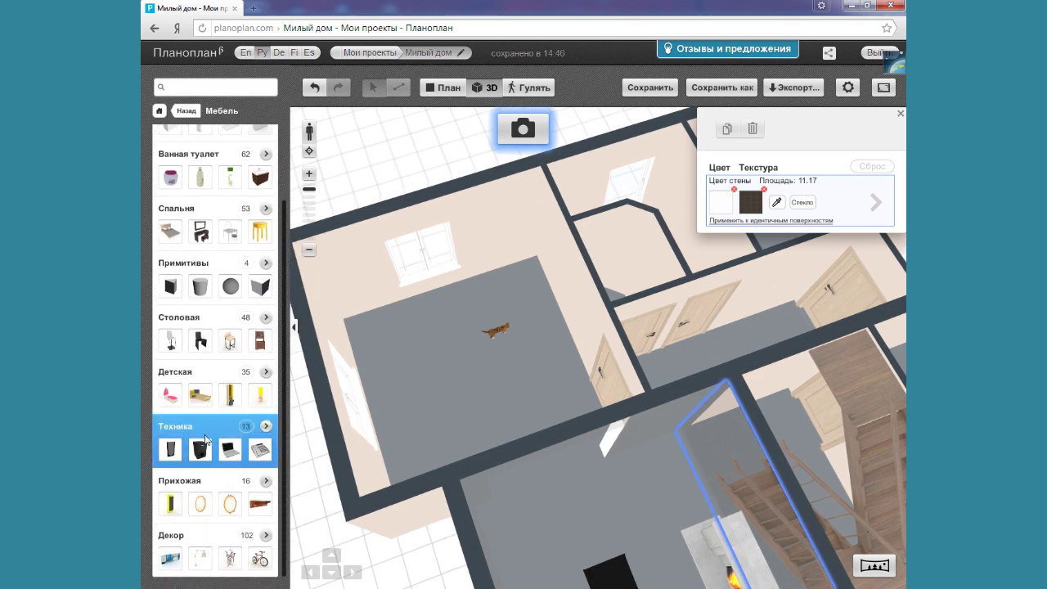
scroll(204, 425, up, 1)
click(187, 111)
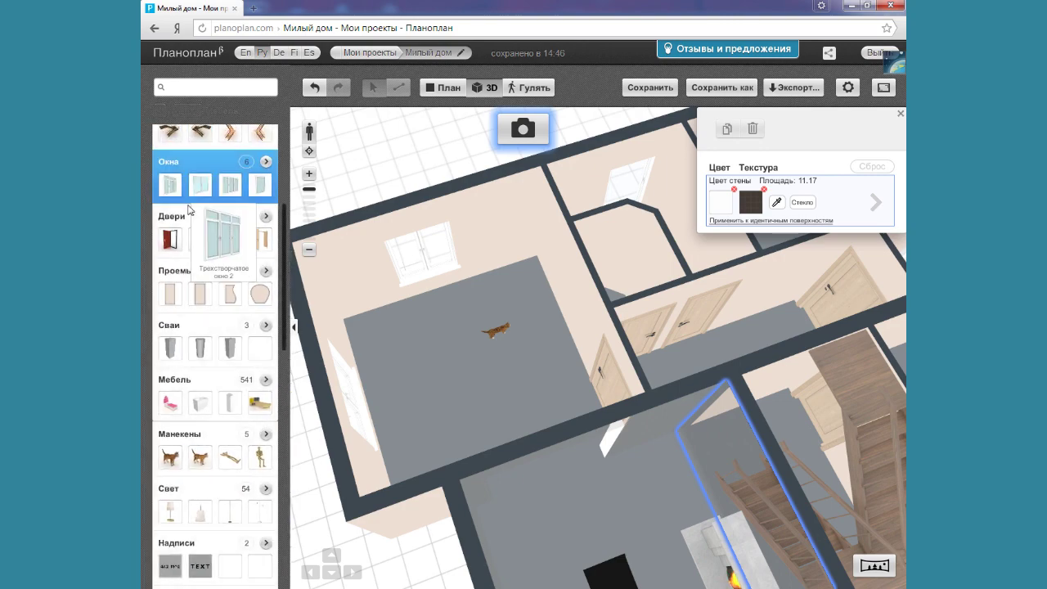
scroll(204, 327, down, 5)
scroll(214, 370, down, 5)
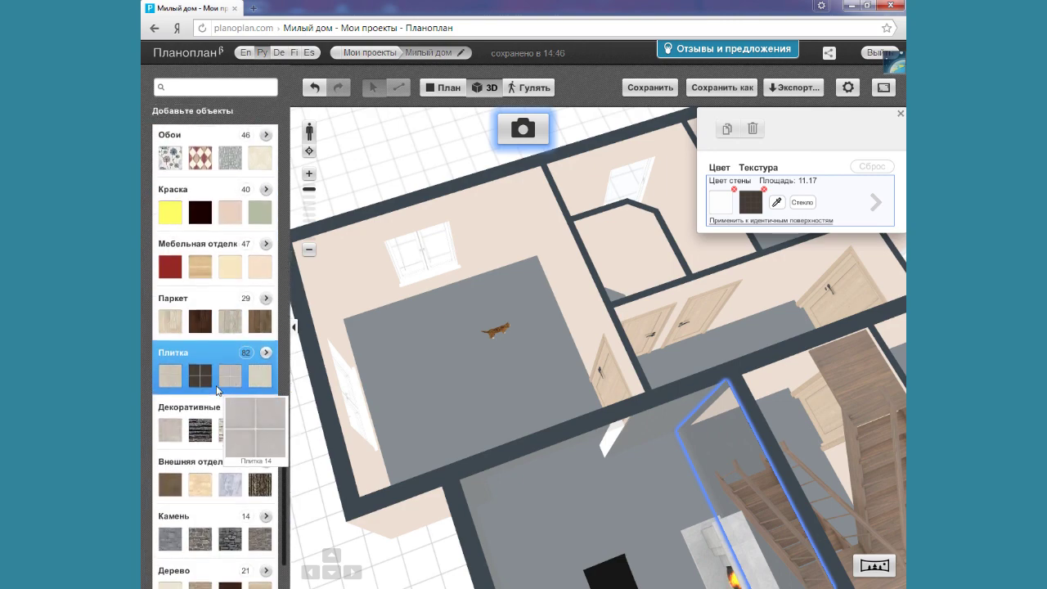
click(234, 296)
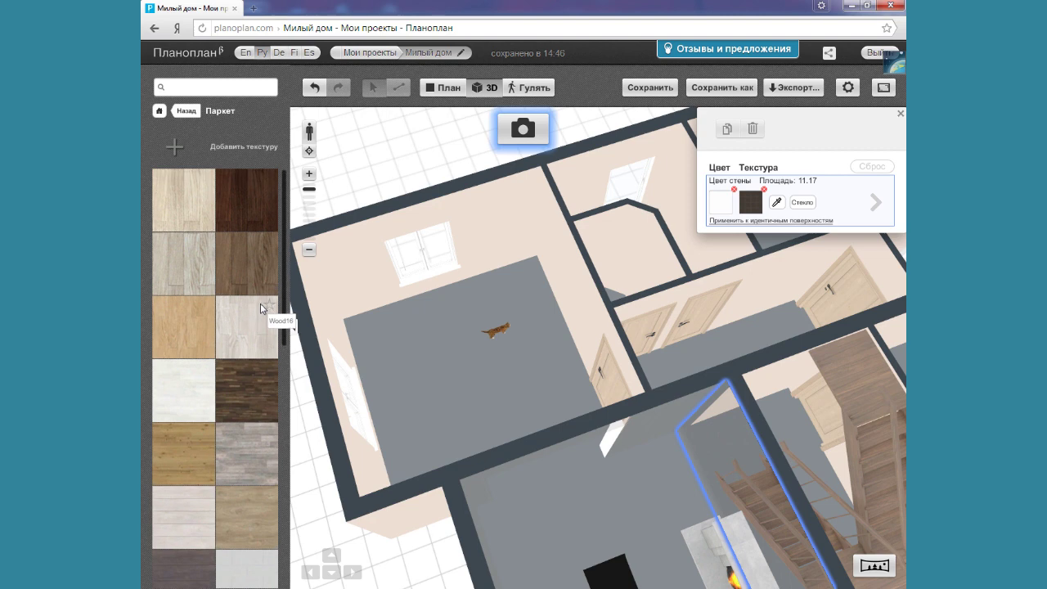
drag(245, 263, 446, 342)
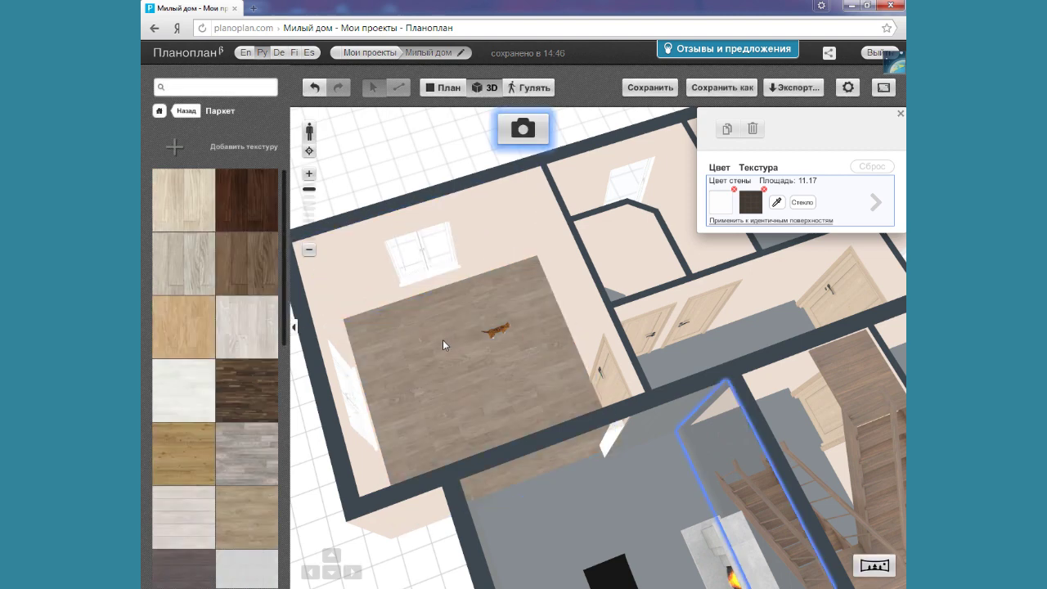
Apply the red-and-beige diamond wallpaper from Обои to a window wall in кухня-столовая.
click(194, 112)
scroll(212, 343, down, 1)
scroll(213, 344, up, 5)
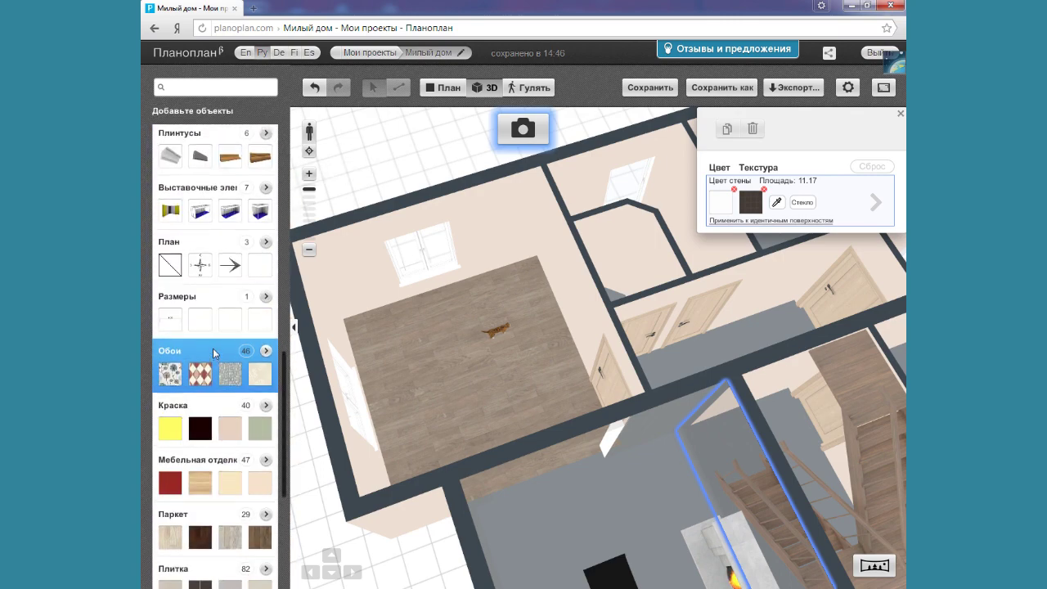
drag(200, 374, 345, 263)
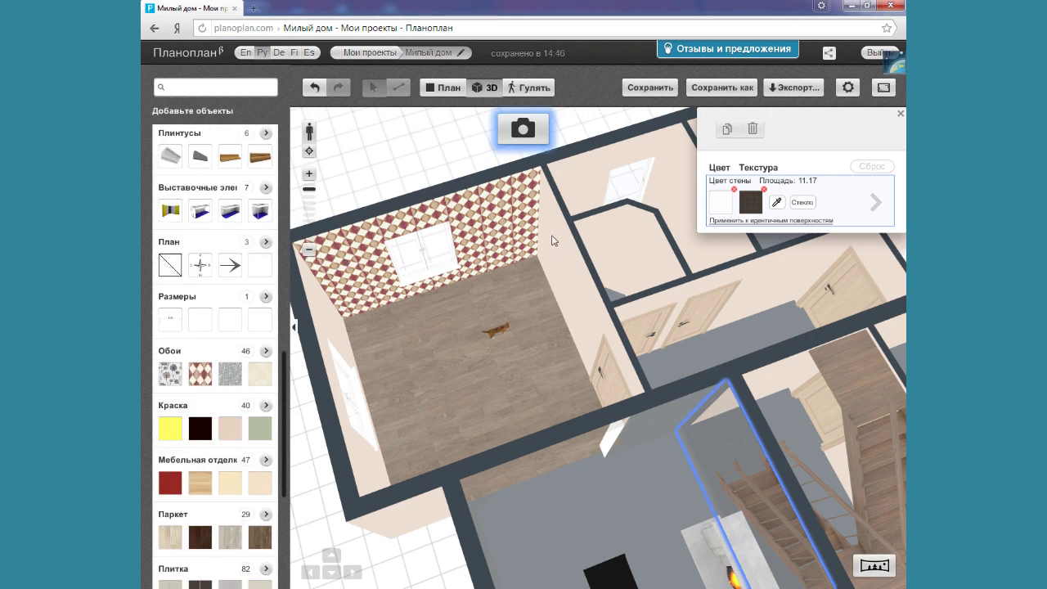
Apply the window wall's diamond wallpaper to all identical surfaces in кухня-столовая.
click(491, 231)
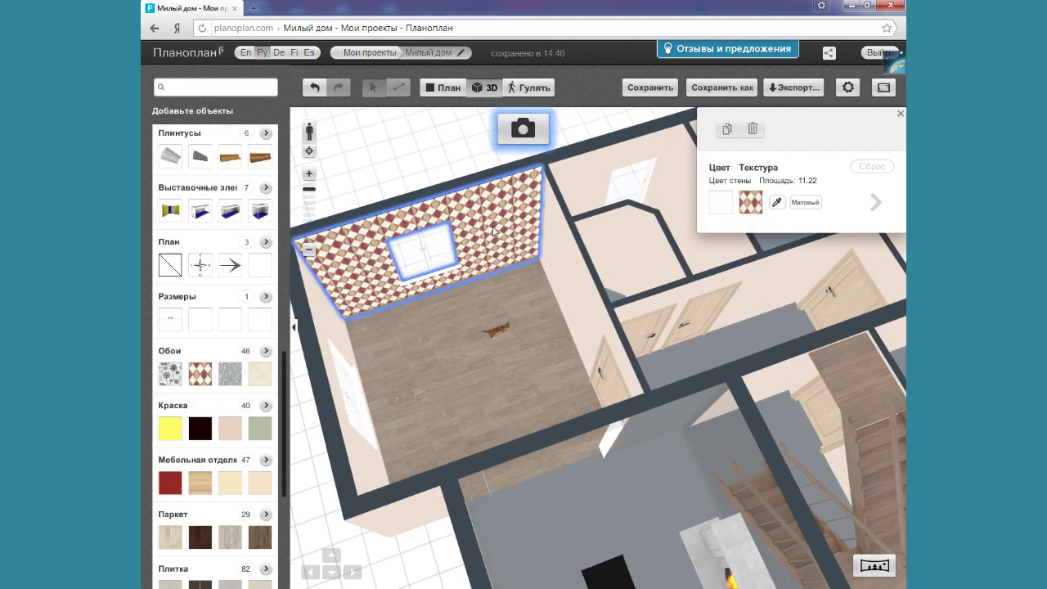
mouse_move(769, 210)
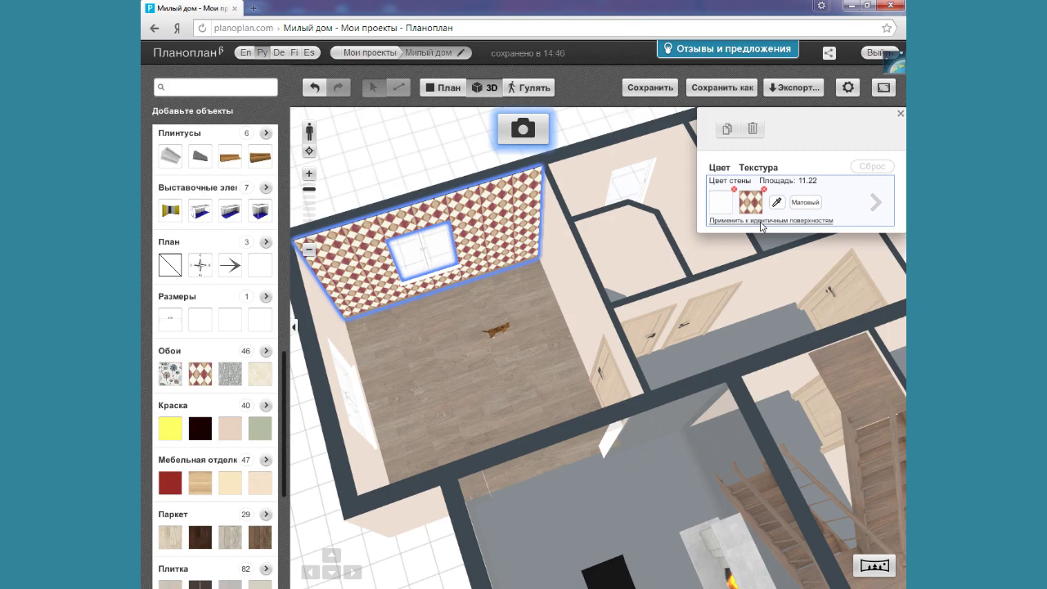
click(761, 222)
click(474, 339)
drag(427, 338, 528, 355)
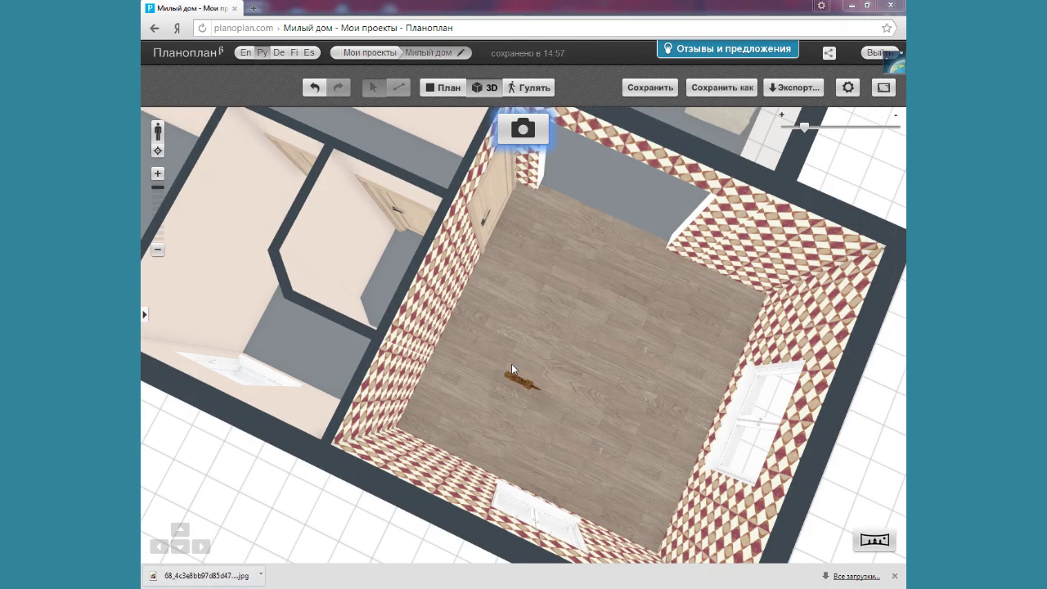
Switch to walk-through mode, look around кухня-столовая and the adjoining гостиная, and adjust the camera's field of view.
click(523, 90)
drag(513, 278, 295, 200)
key(Right)
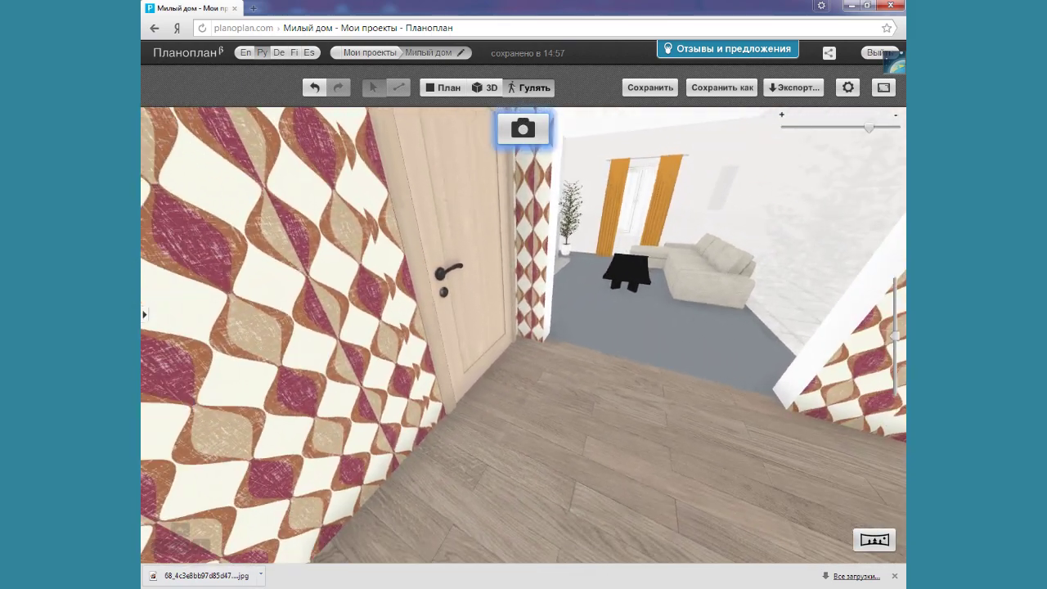
key(Up)
key(Right)
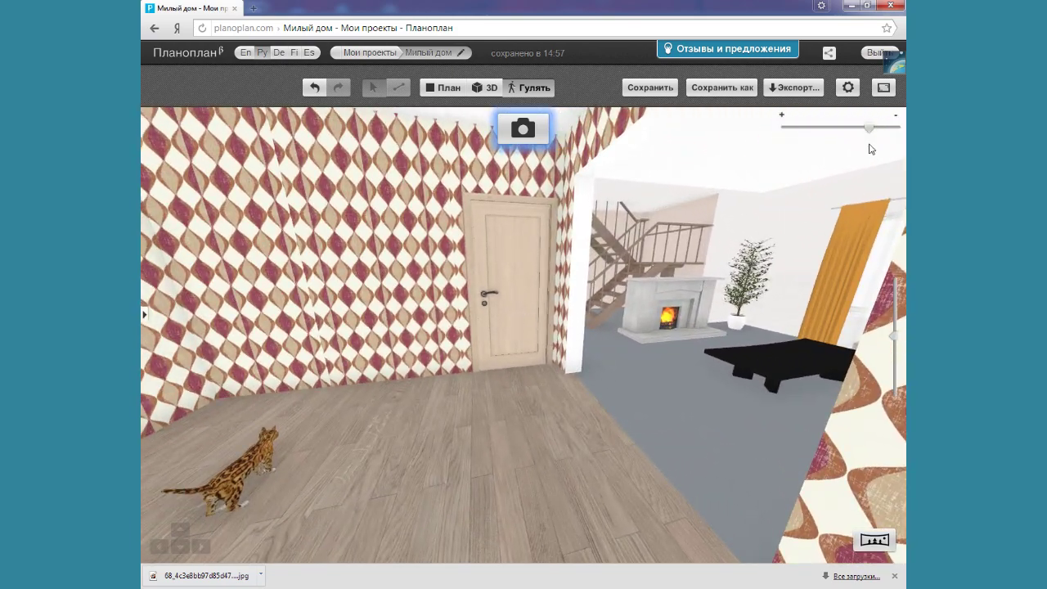
drag(869, 129, 814, 131)
drag(573, 310, 458, 393)
drag(573, 491, 762, 414)
Raise the walk-through camera to its maximum height and look around кухня-столовая from there.
mouse_move(898, 355)
drag(897, 339, 895, 281)
key(Down)
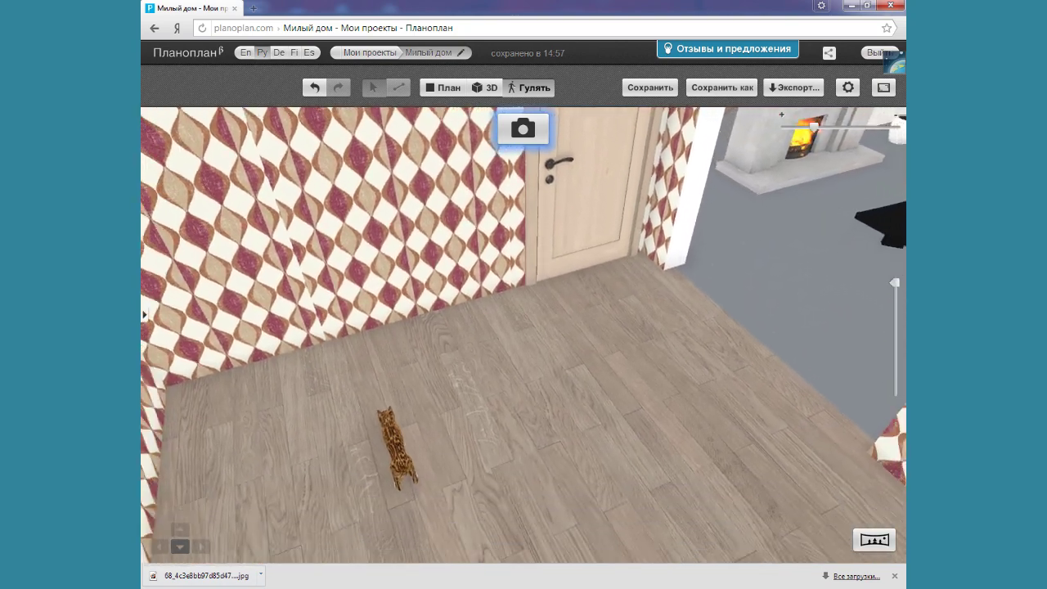
key(Left)
drag(524, 393, 573, 335)
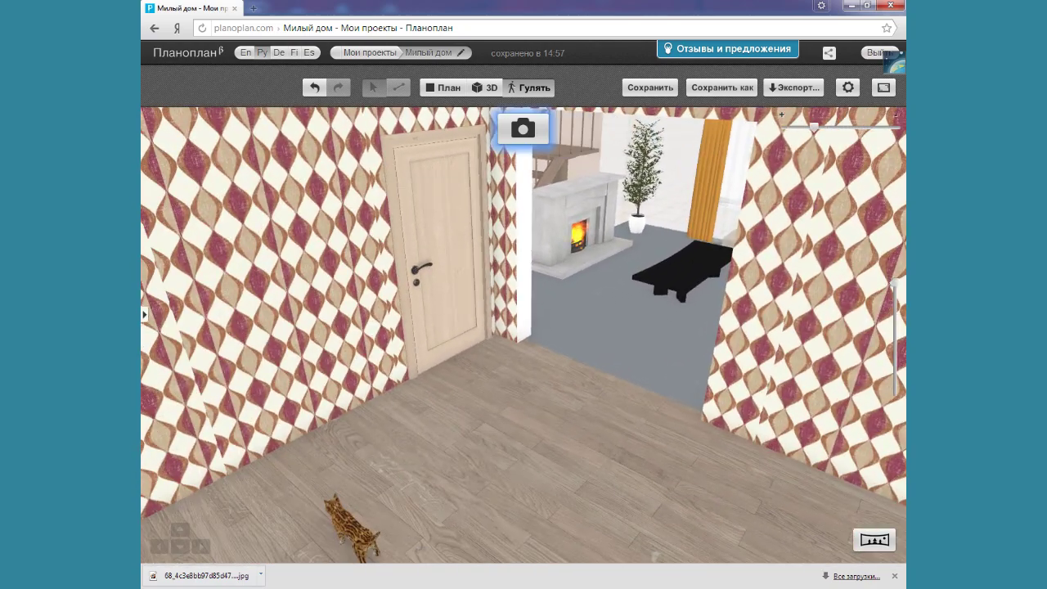
Lower the walk-through camera close to the floor and view the room at the cat's level.
drag(897, 288, 883, 385)
drag(736, 360, 687, 296)
key(Up)
key(Left)
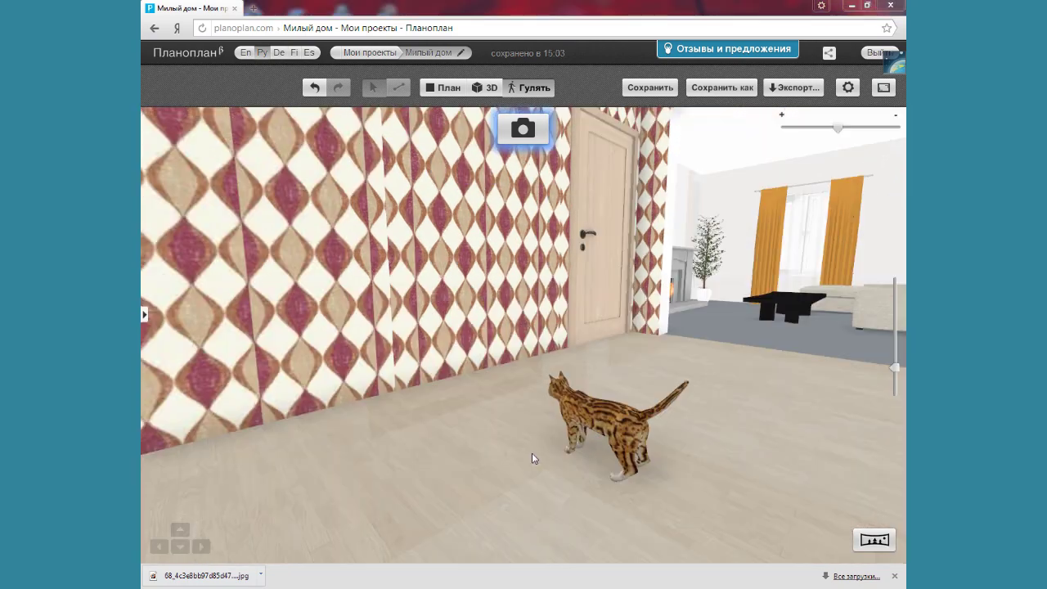
Raise the walk-through camera back to mid-height and turn it towards the windows of кухня-столовая.
key(Left)
key(Up)
drag(757, 357, 790, 314)
drag(897, 369, 897, 325)
drag(695, 358, 352, 385)
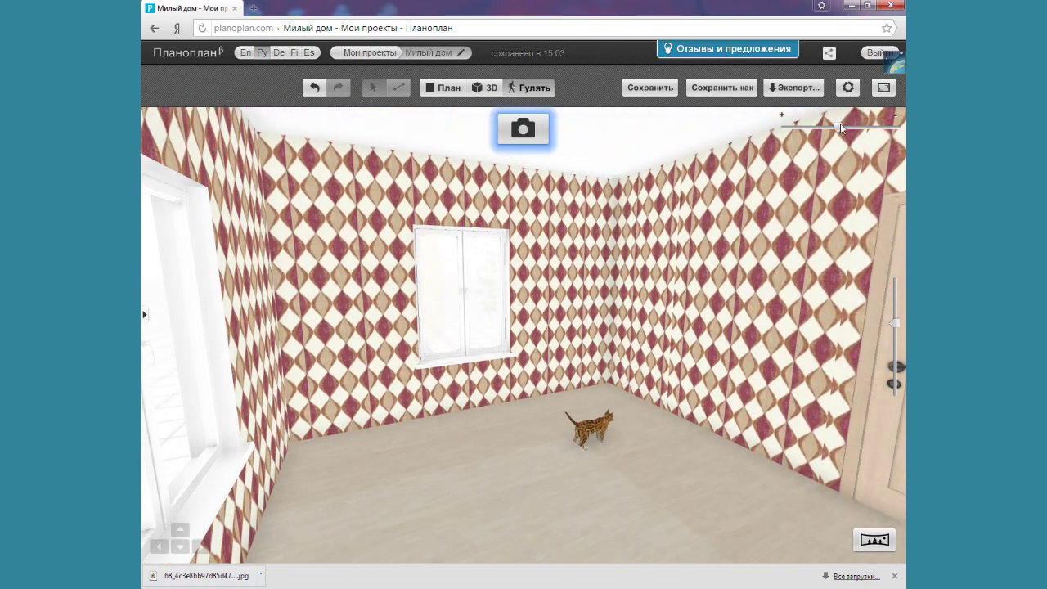
Change the wall beside the door to the cream swirl-patterned wallpaper and apply it to all identical surfaces.
drag(840, 124, 853, 125)
click(712, 266)
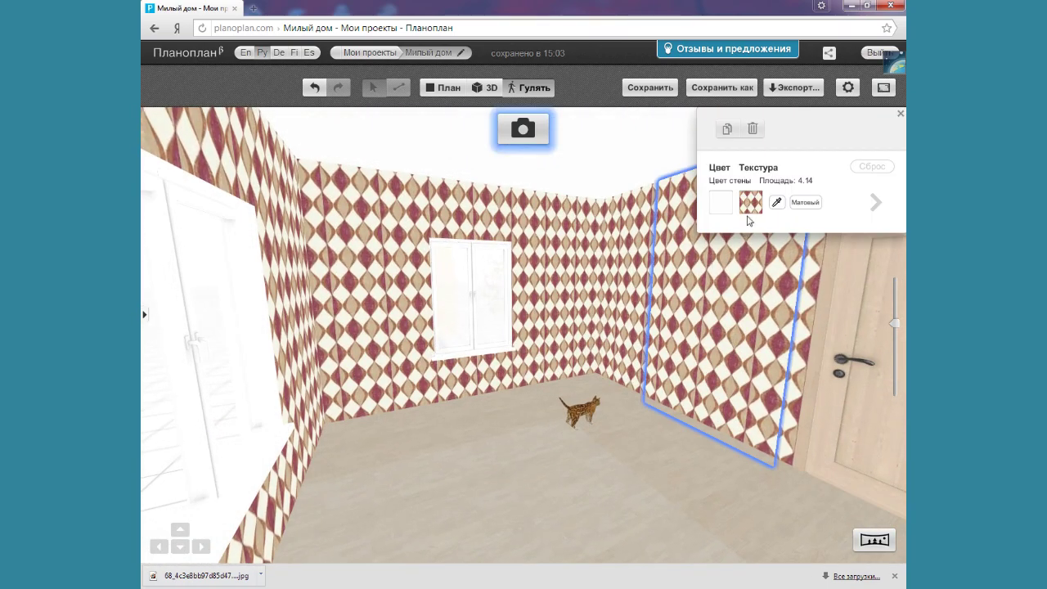
click(751, 206)
scroll(715, 342, down, 4)
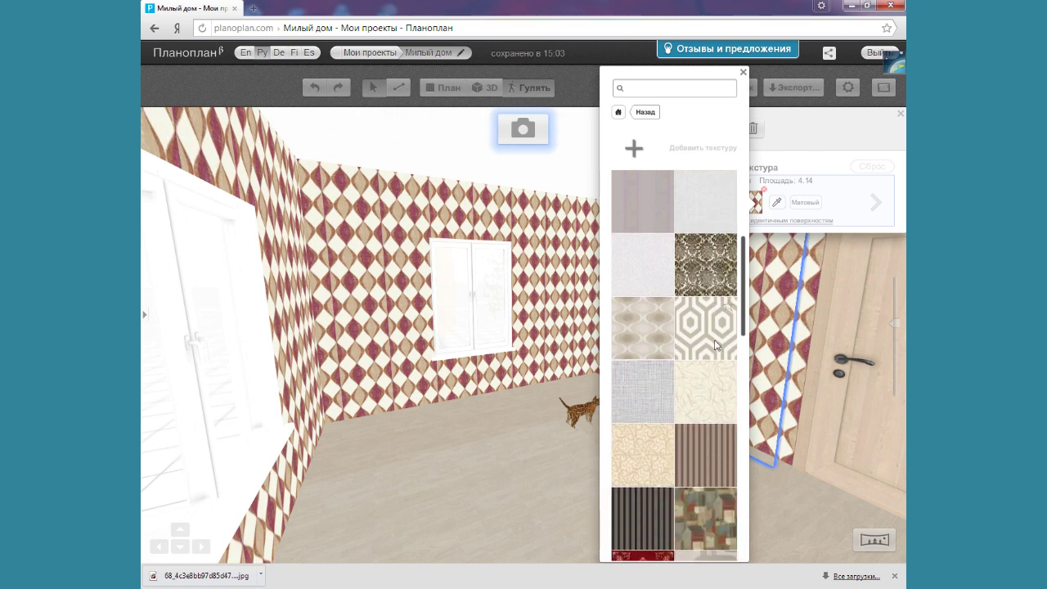
click(700, 334)
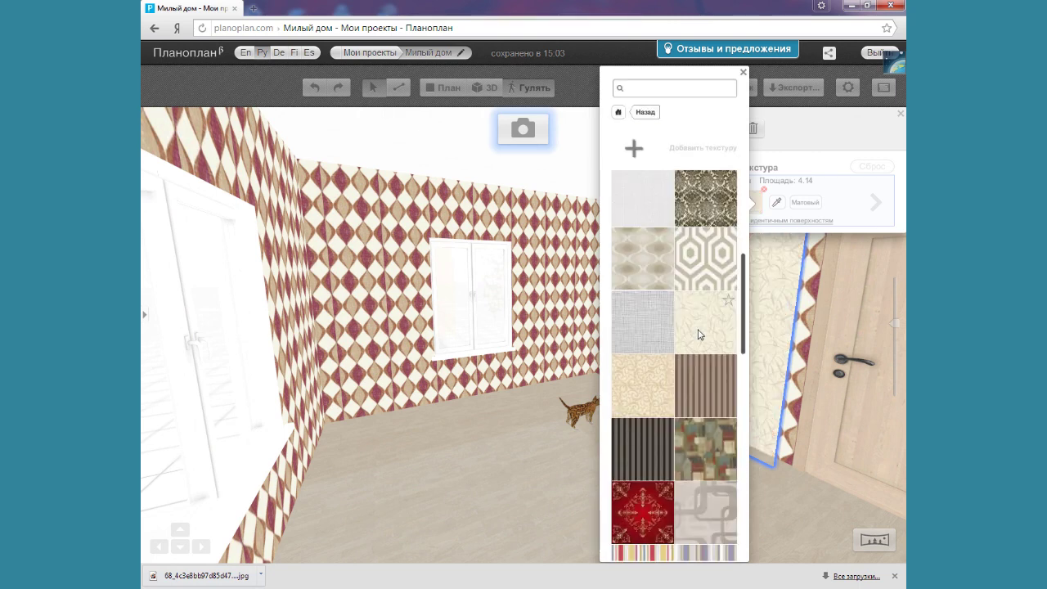
click(774, 221)
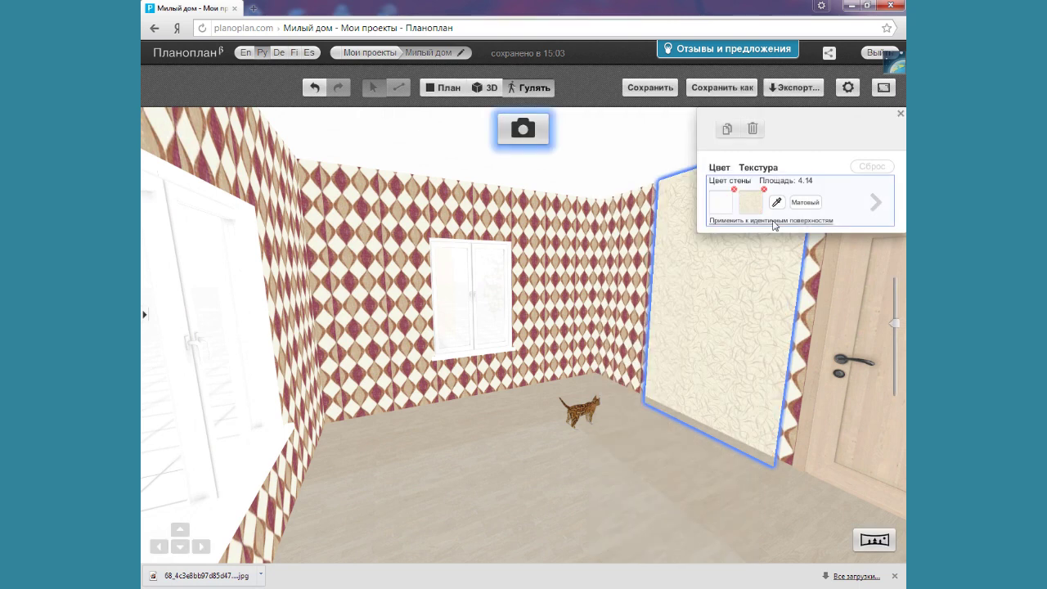
click(775, 221)
Look around the repapered кухня-столовая in walk-through mode, from the floor up to the ceiling.
click(475, 326)
key(Left)
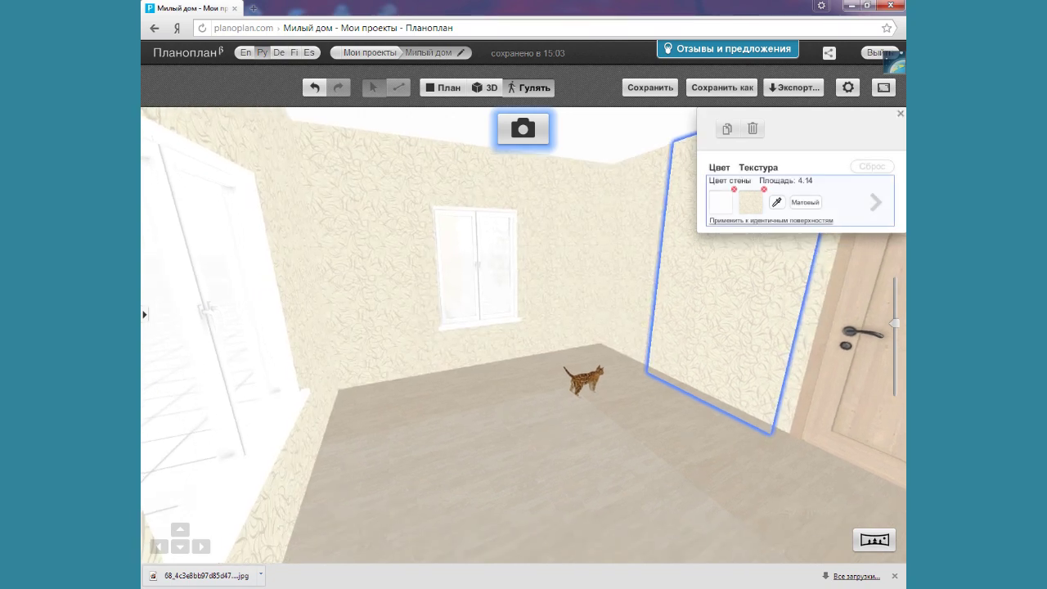
drag(462, 327, 565, 247)
click(524, 316)
key(Up)
key(Down)
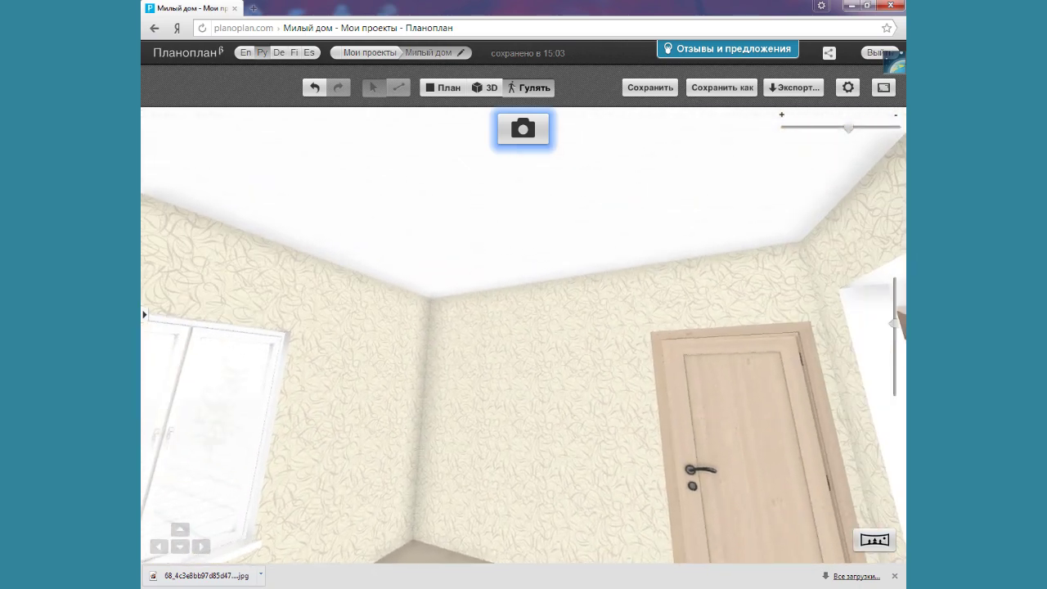
Change the ceiling colour of кухня-столовая to a pale yellow and turn the walk-through view down to the floor.
click(575, 219)
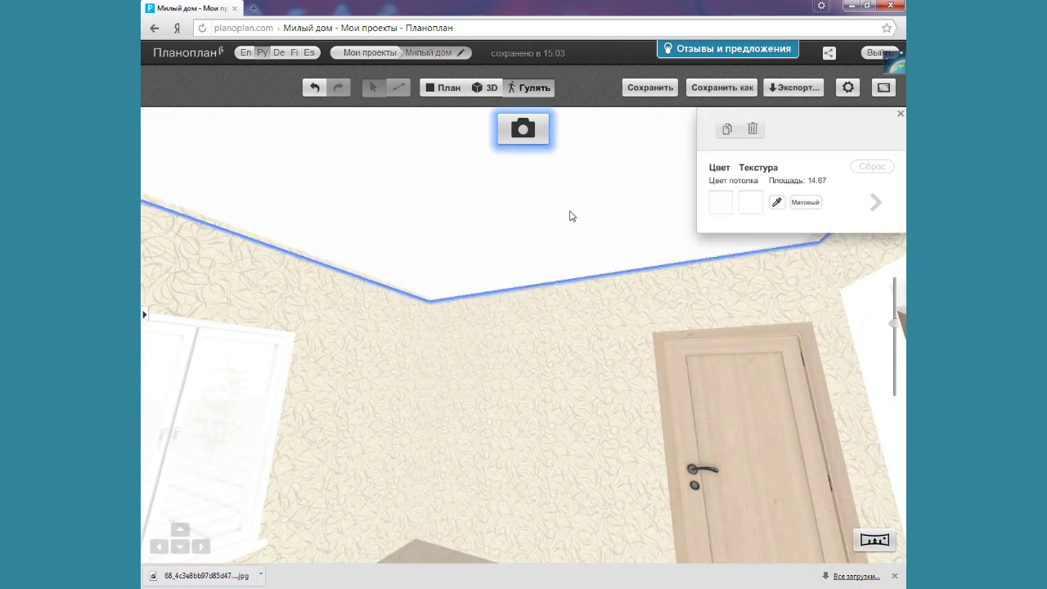
click(725, 205)
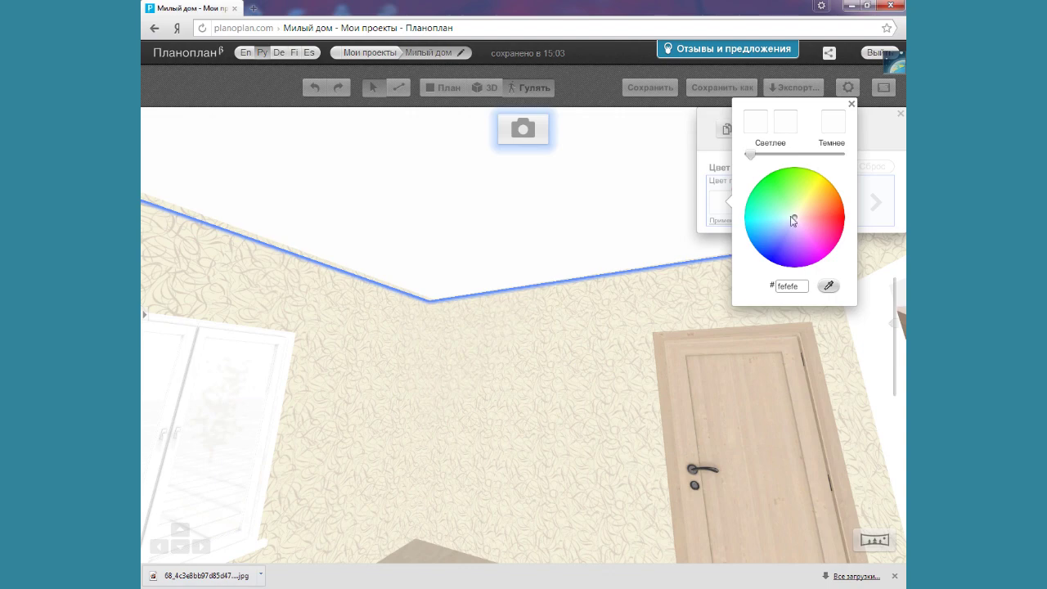
drag(794, 220, 799, 215)
click(653, 240)
drag(643, 274, 629, 393)
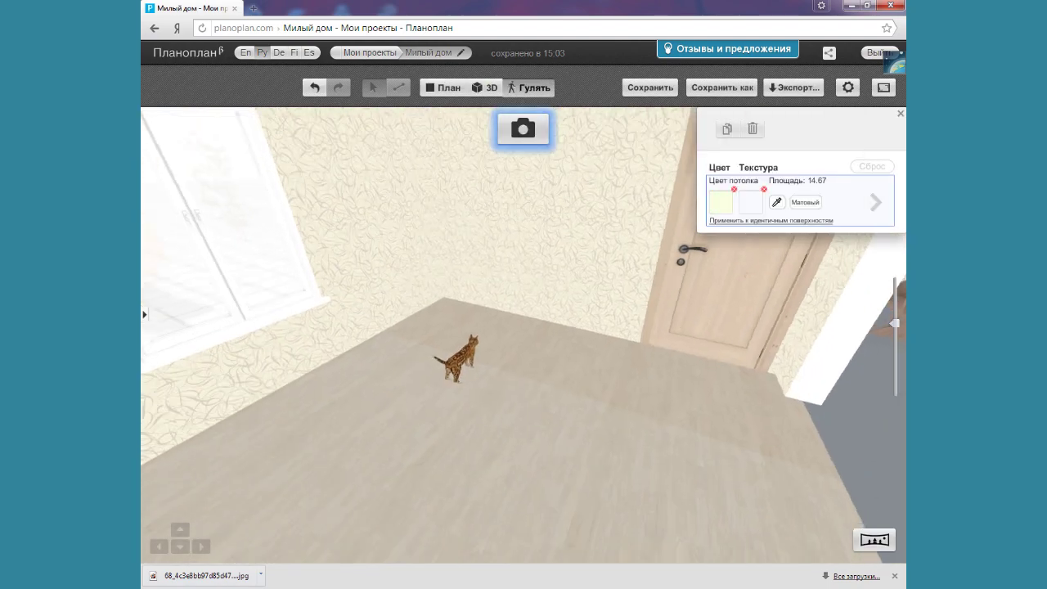
Change the floor colour of кухня-столовая from grey to white, keeping its wood texture, and deselect the floor.
click(516, 427)
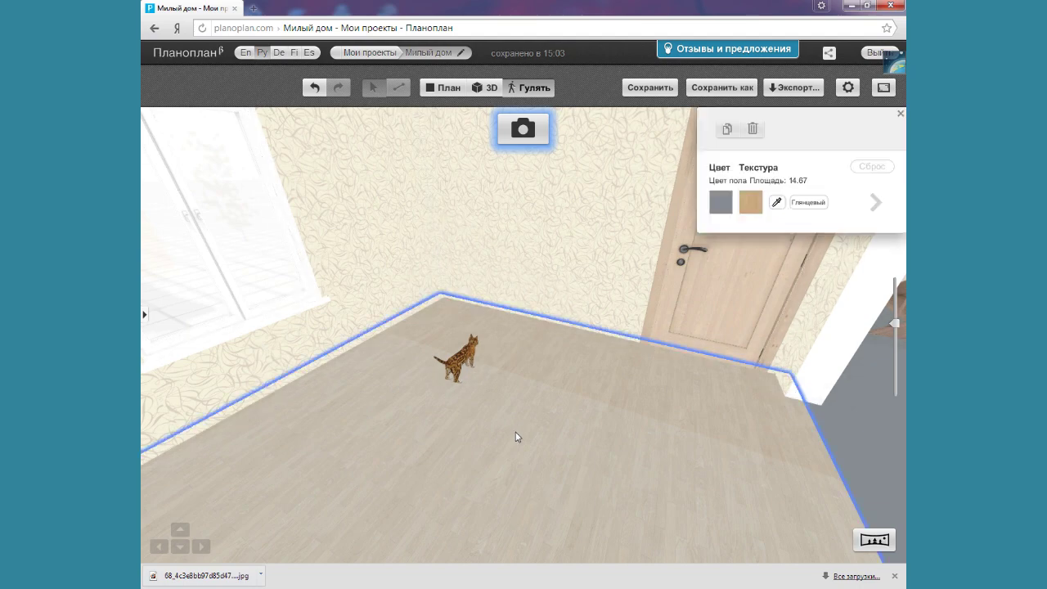
click(734, 190)
drag(647, 380, 491, 409)
key(Right)
key(Up)
drag(550, 307, 560, 293)
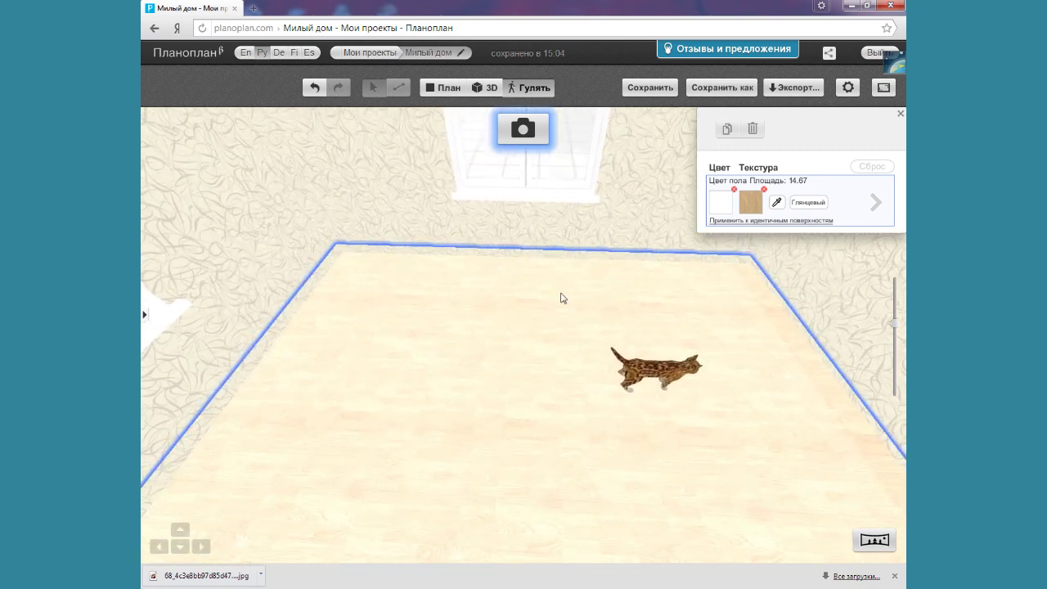
click(601, 200)
Look around кухня-столовая in walk-through mode, viewing the lightened floor, the windows and the door.
drag(654, 214, 519, 320)
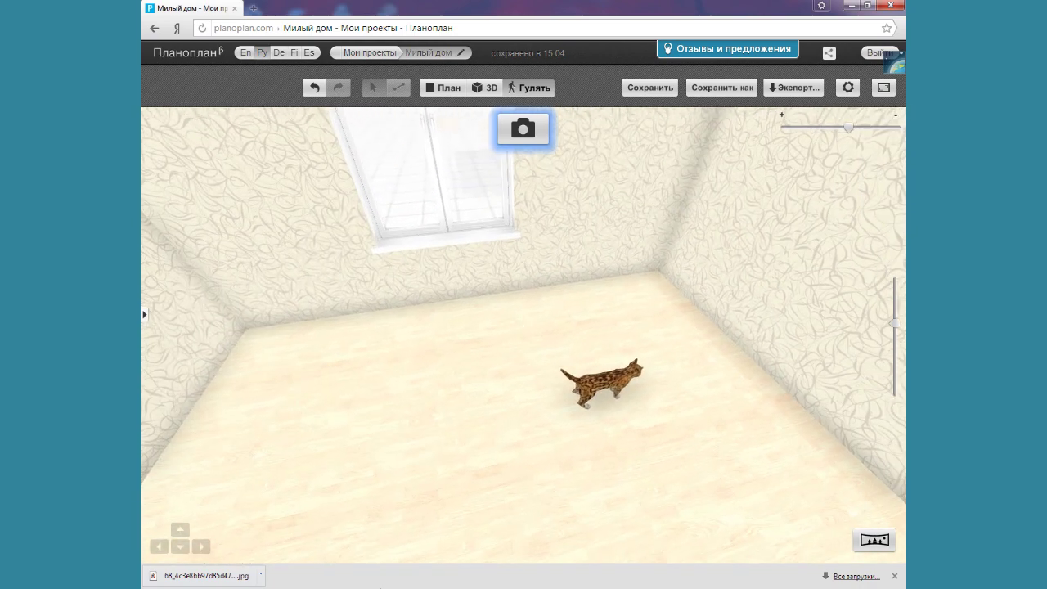
drag(769, 176, 503, 316)
key(Left)
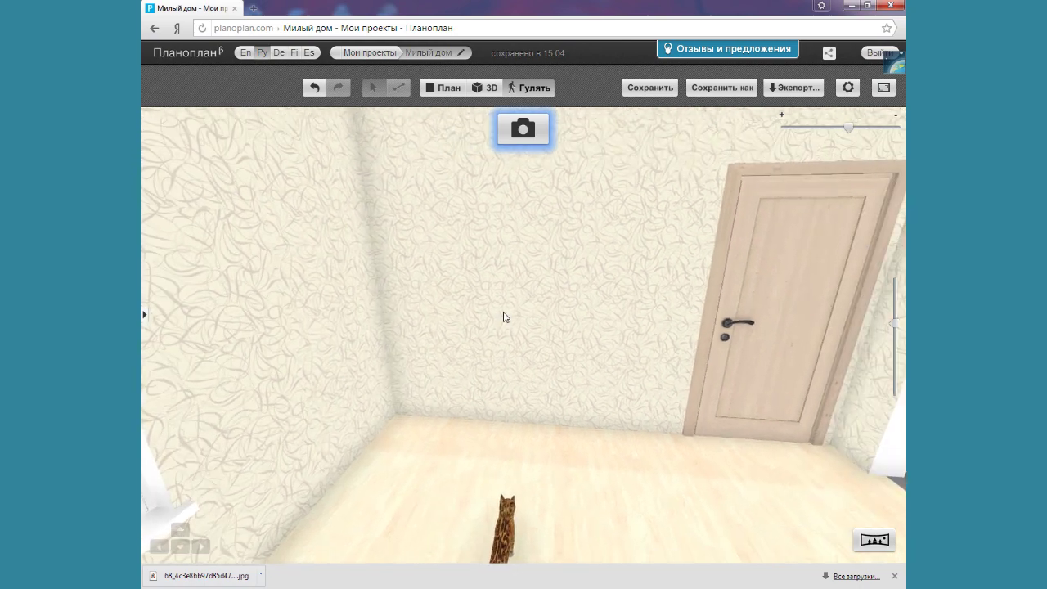
drag(679, 242, 736, 274)
key(Up)
key(Right)
drag(491, 303, 749, 303)
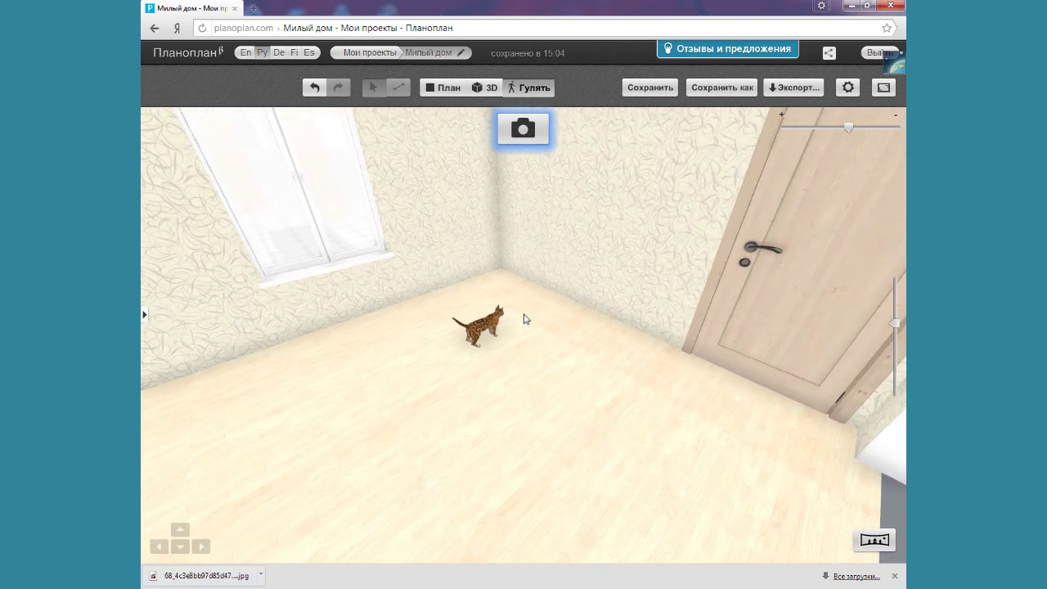
drag(525, 319, 480, 308)
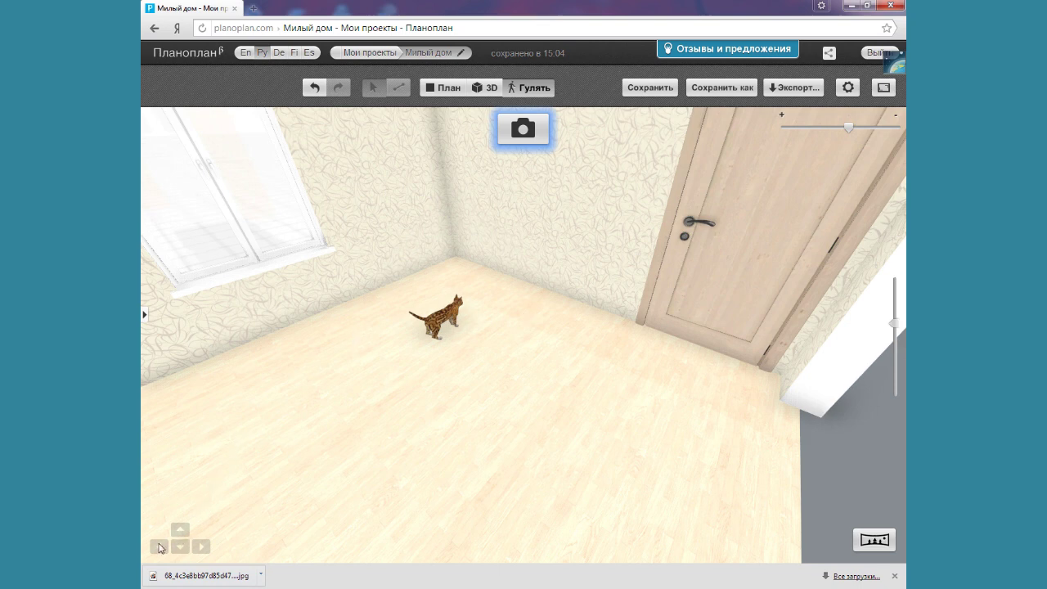
Walk around кухня-столовая in different directions, viewing the door and the opening to the neighbouring rooms.
click(185, 535)
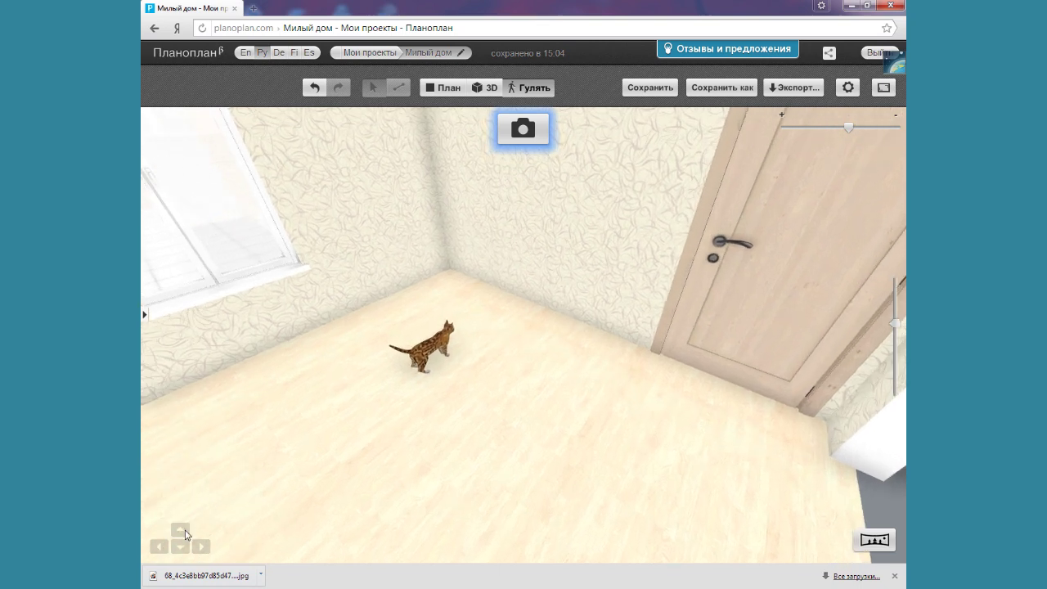
click(167, 550)
click(204, 547)
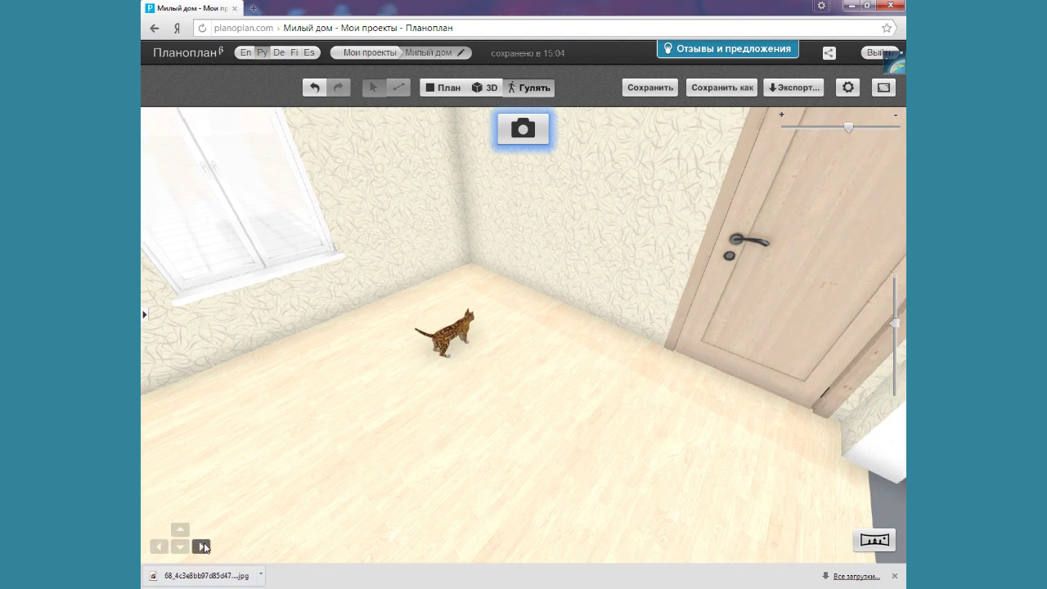
drag(322, 480, 524, 316)
key(Down)
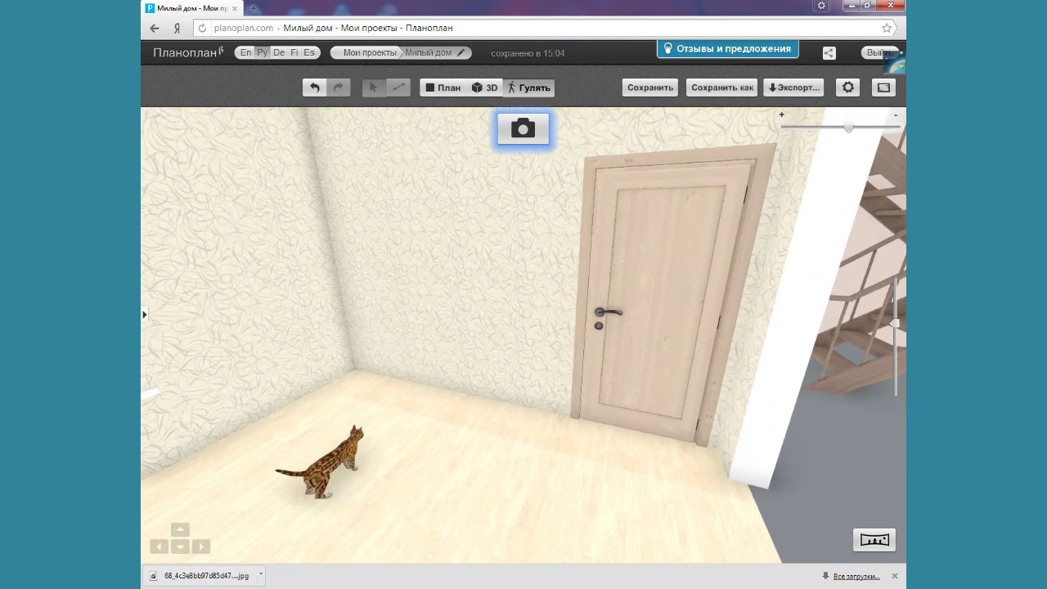
key(Left)
key(Up)
key(Right)
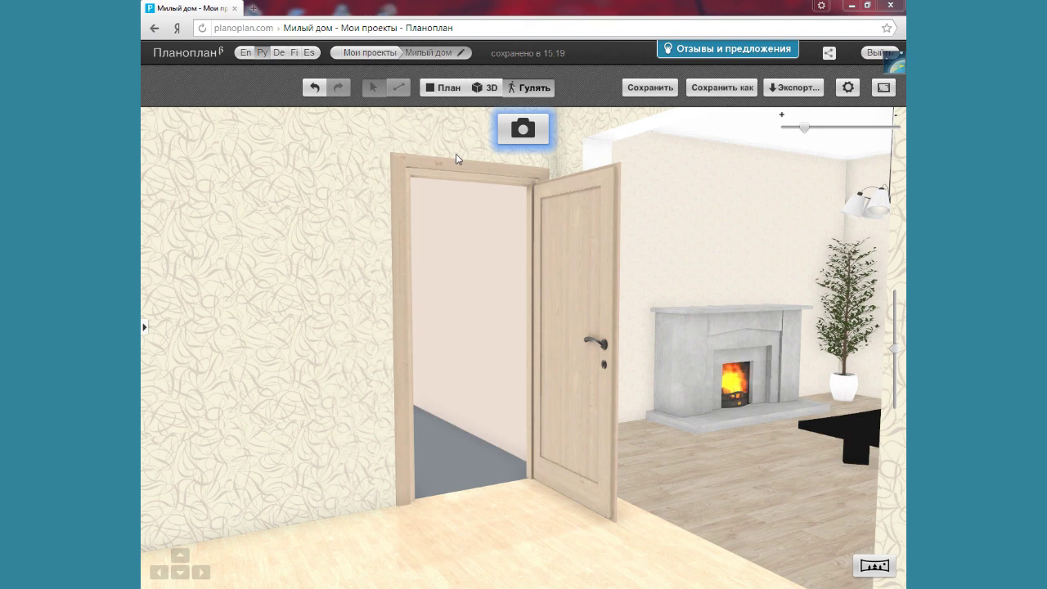
Return to plan view, export the dimensioned plan, top view, three-quarter view and widget, and request realistic images of the top and three-quarter views.
click(444, 85)
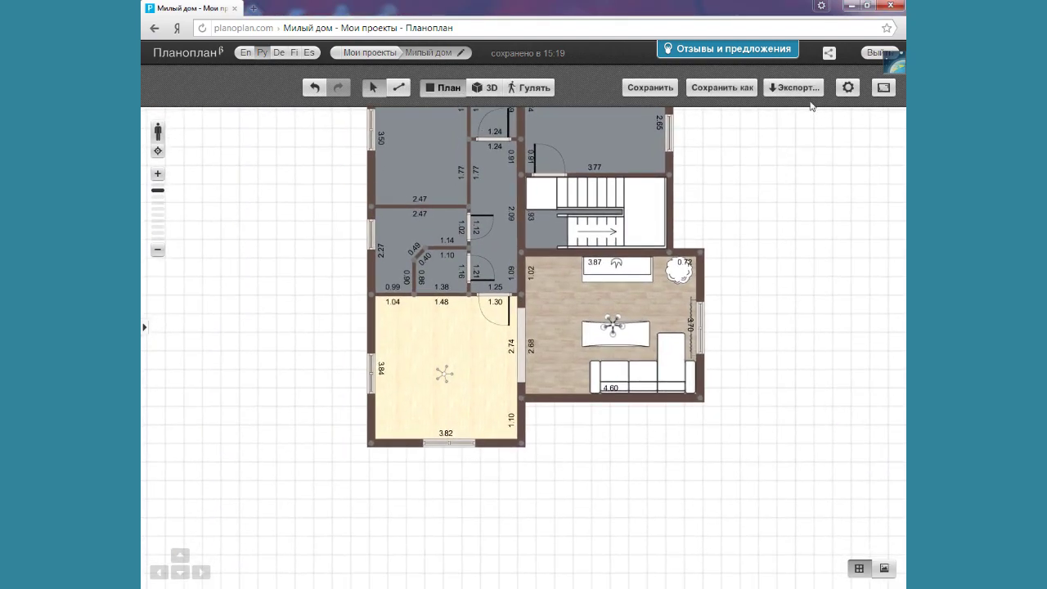
click(797, 88)
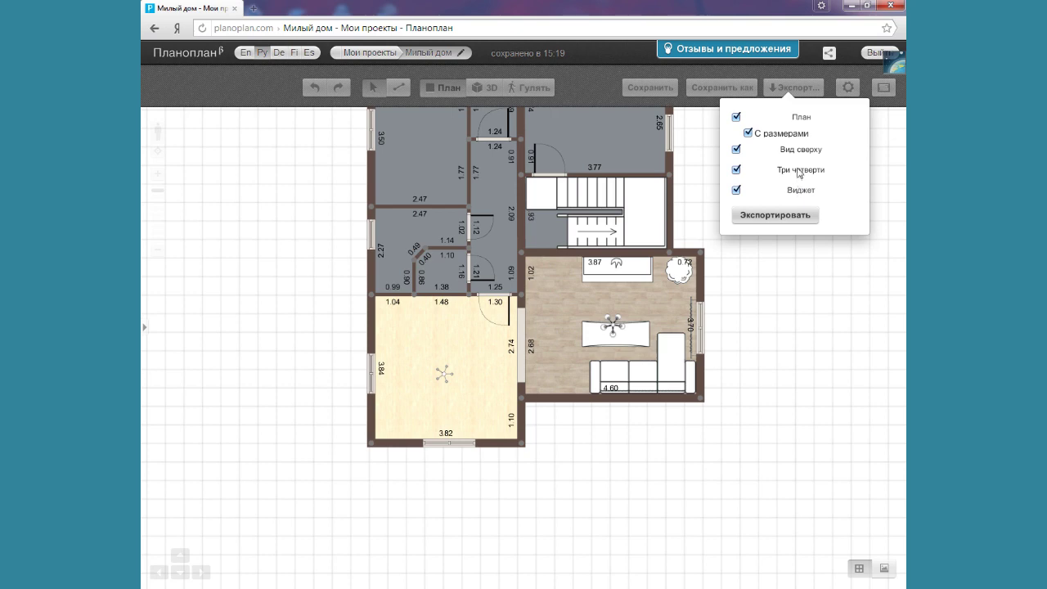
click(789, 217)
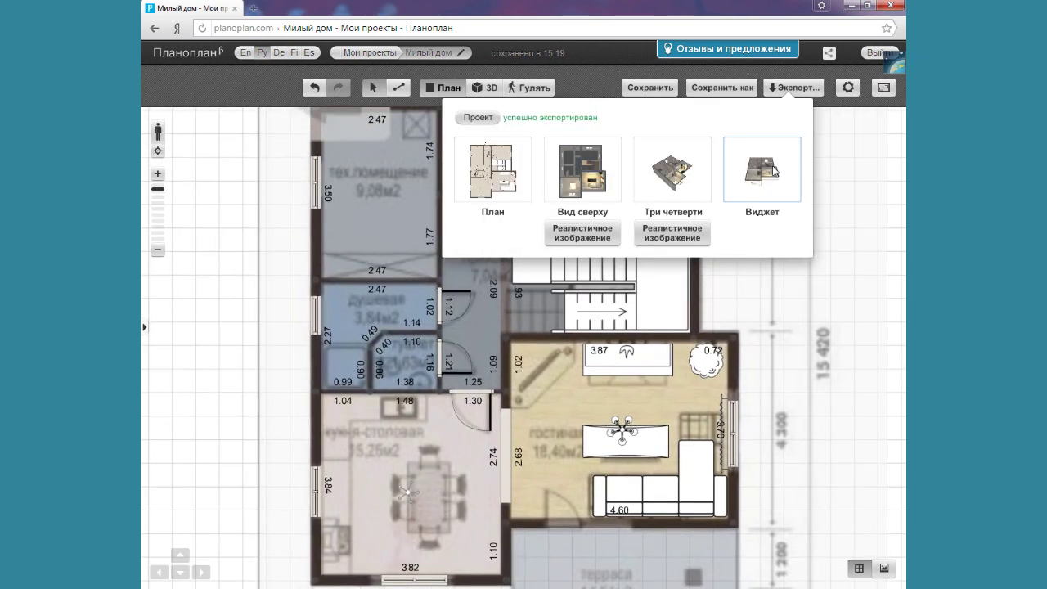
click(586, 237)
click(671, 235)
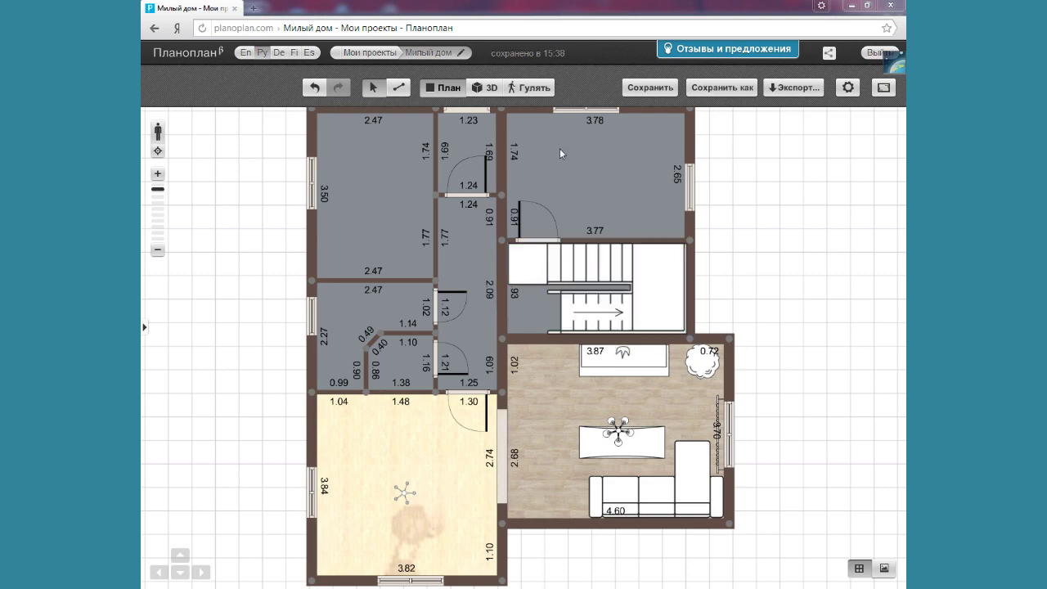
Examine the whole house in 3D from several angles and view гостиная with its fireplace, plant and curtains up close.
click(485, 88)
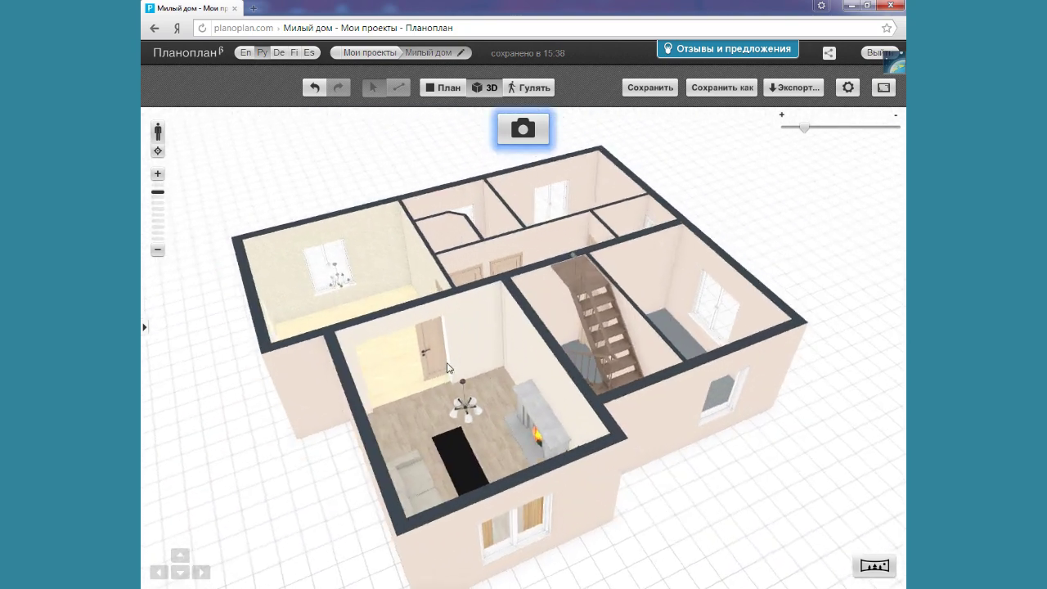
scroll(464, 393, up, 2)
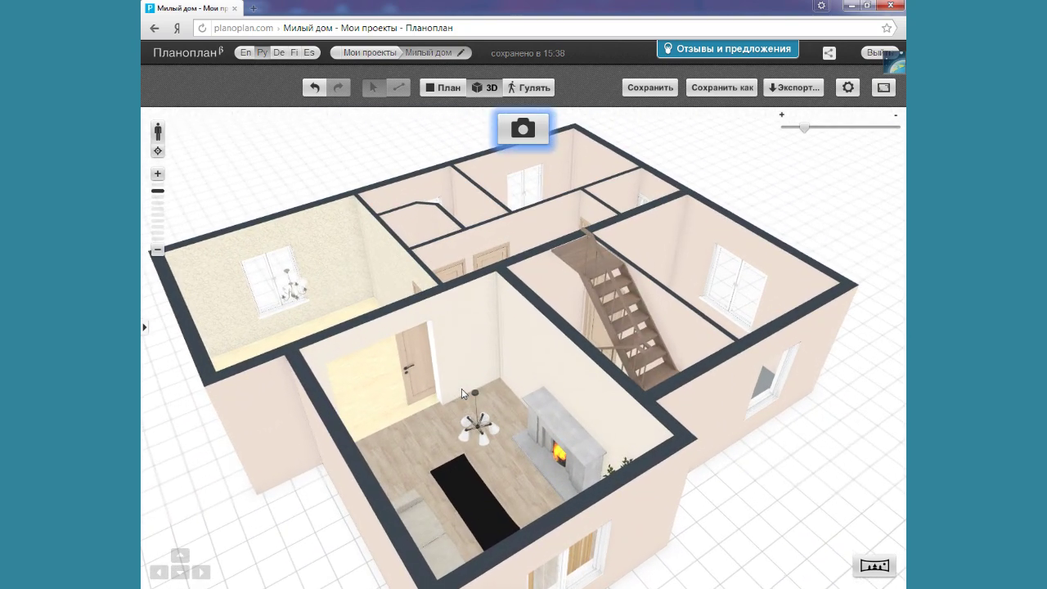
double_click(463, 395)
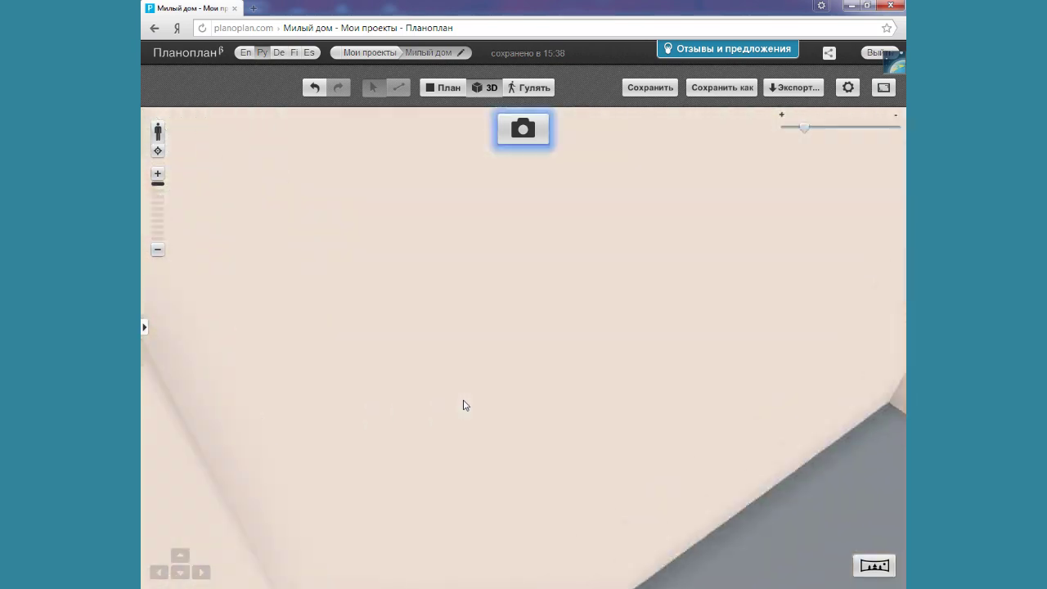
drag(463, 394, 493, 186)
click(484, 88)
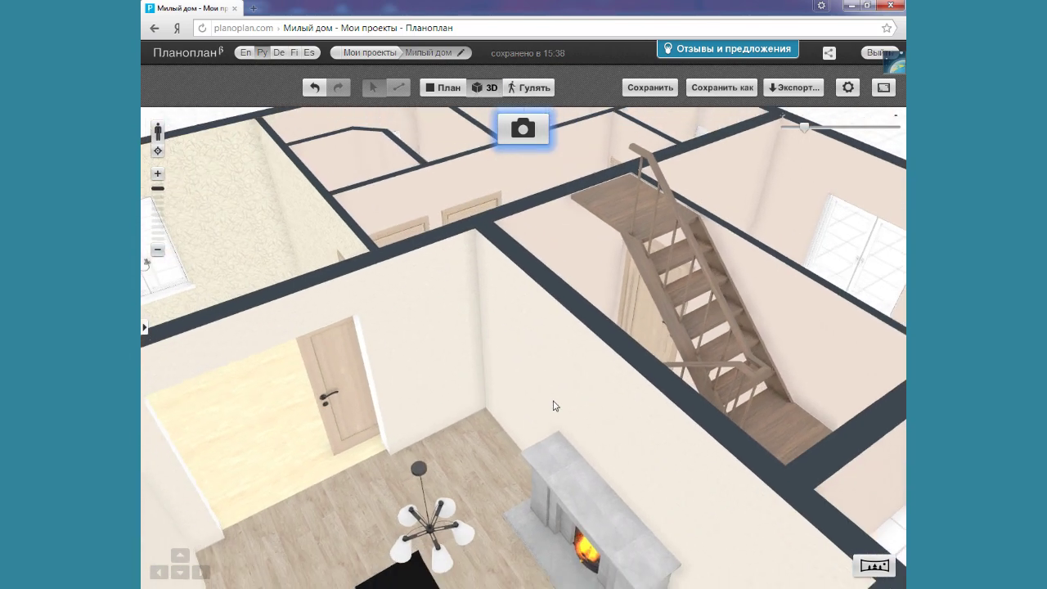
scroll(557, 406, down, 3)
drag(563, 424, 594, 415)
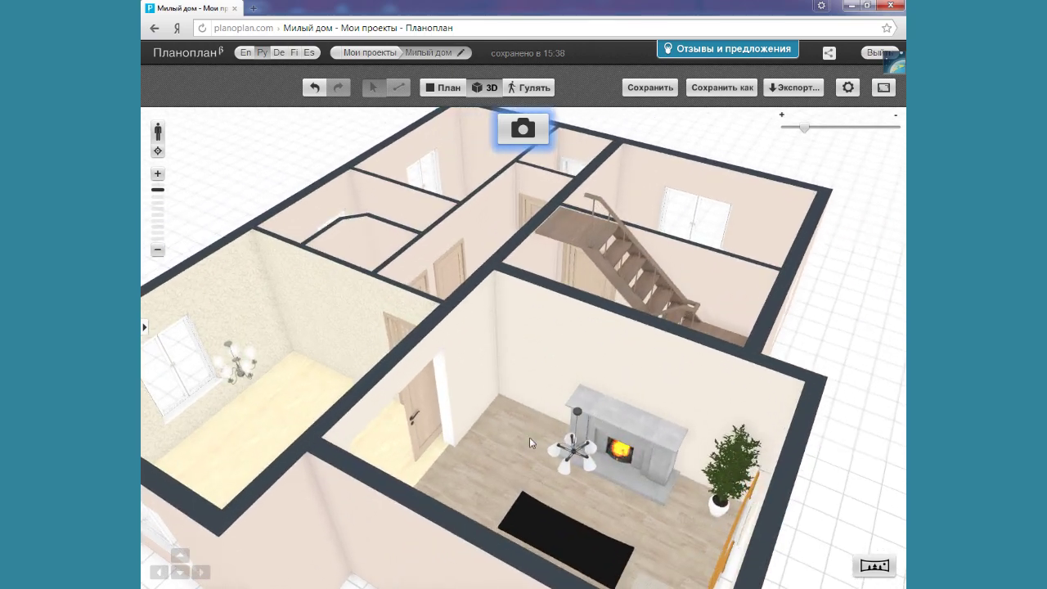
drag(530, 438, 598, 439)
scroll(556, 477, up, 6)
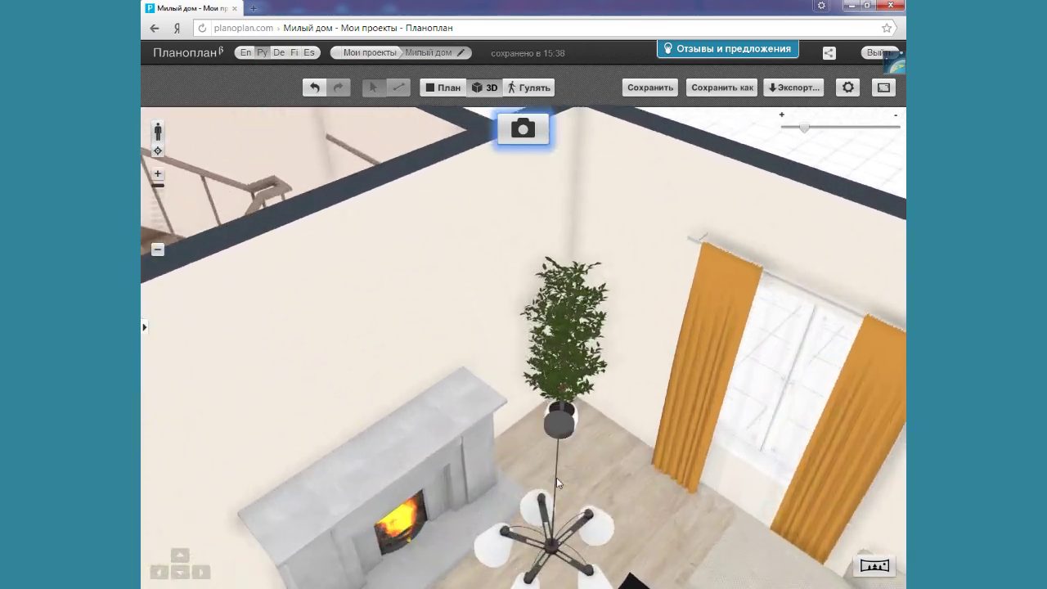
Walk through гостиная and position the camera to frame the fireplace, plant, window, coffee table and sofa together.
key(Down)
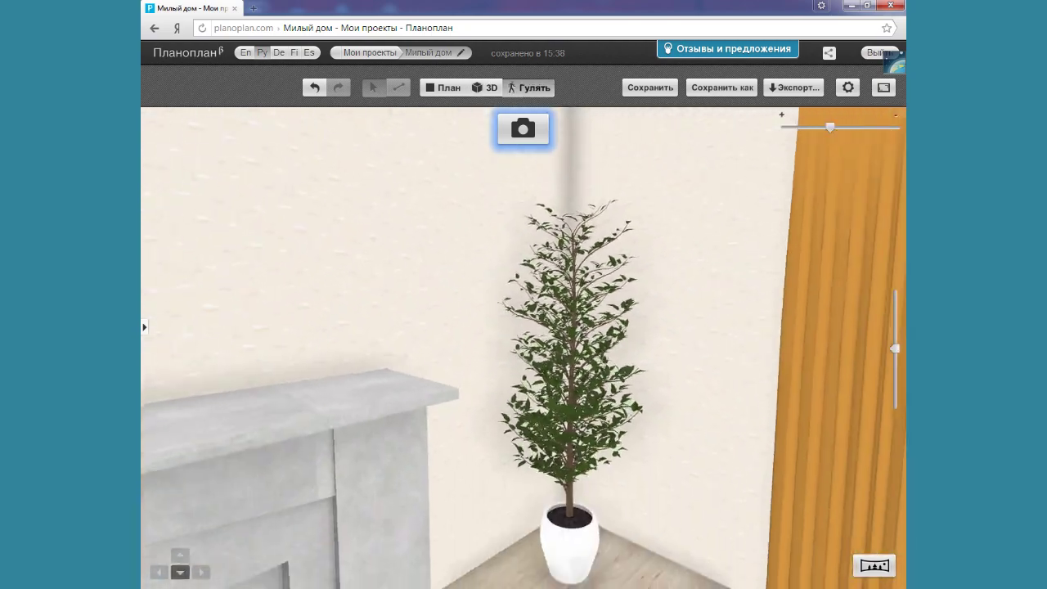
key(Right)
key(Up)
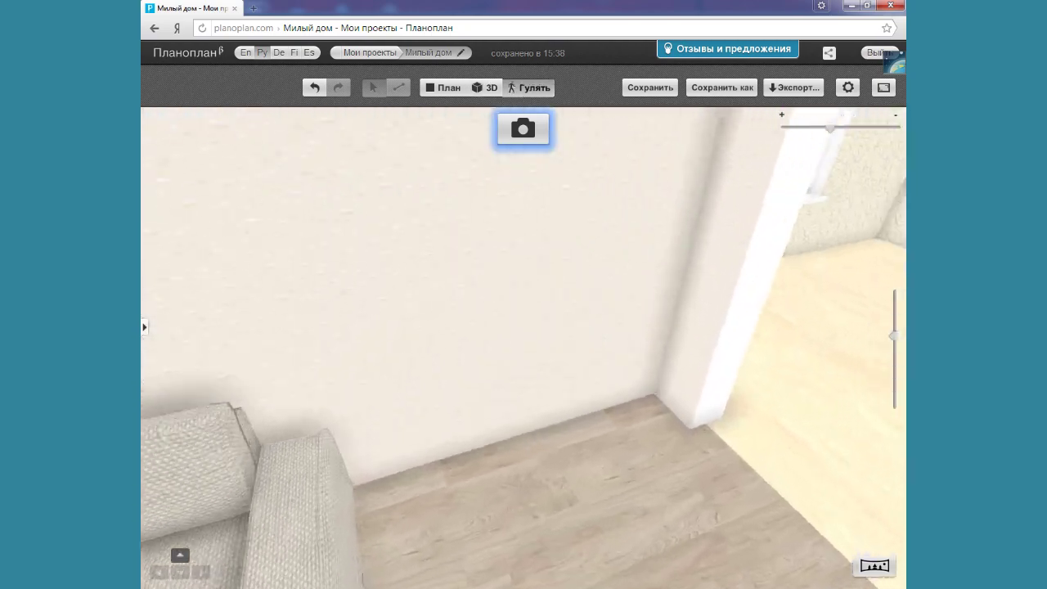
key(Down)
key(Left)
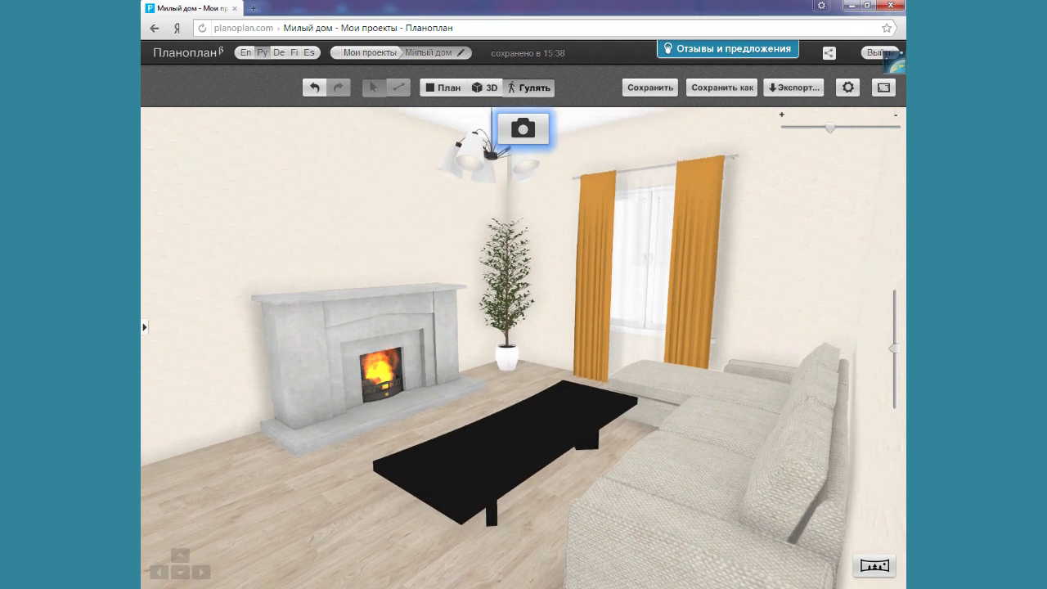
Slightly widen the walk-through camera's field of view, raise it to maximum height and aim it down at the furniture in гостиная.
mouse_move(898, 354)
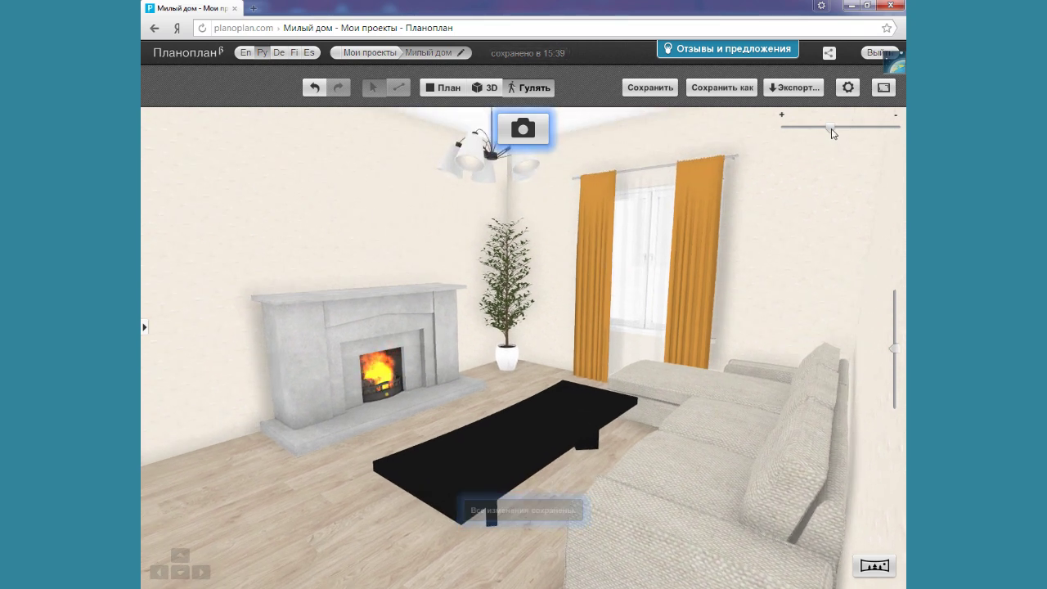
mouse_move(832, 129)
mouse_down()
mouse_move(860, 131)
mouse_move(838, 129)
mouse_up()
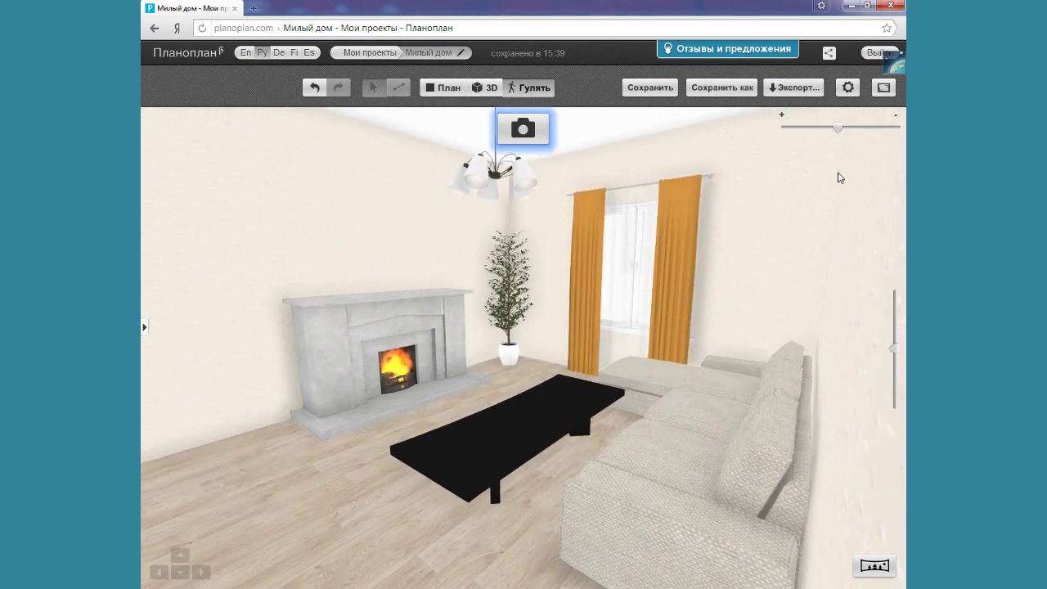
drag(895, 350, 896, 292)
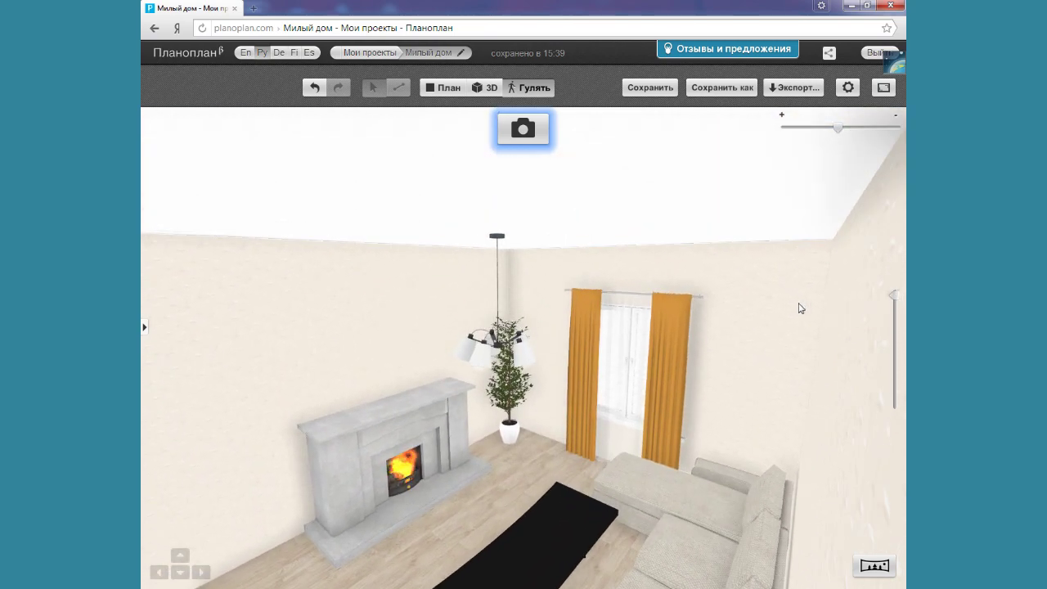
drag(799, 307, 736, 414)
drag(540, 367, 523, 329)
key(Left)
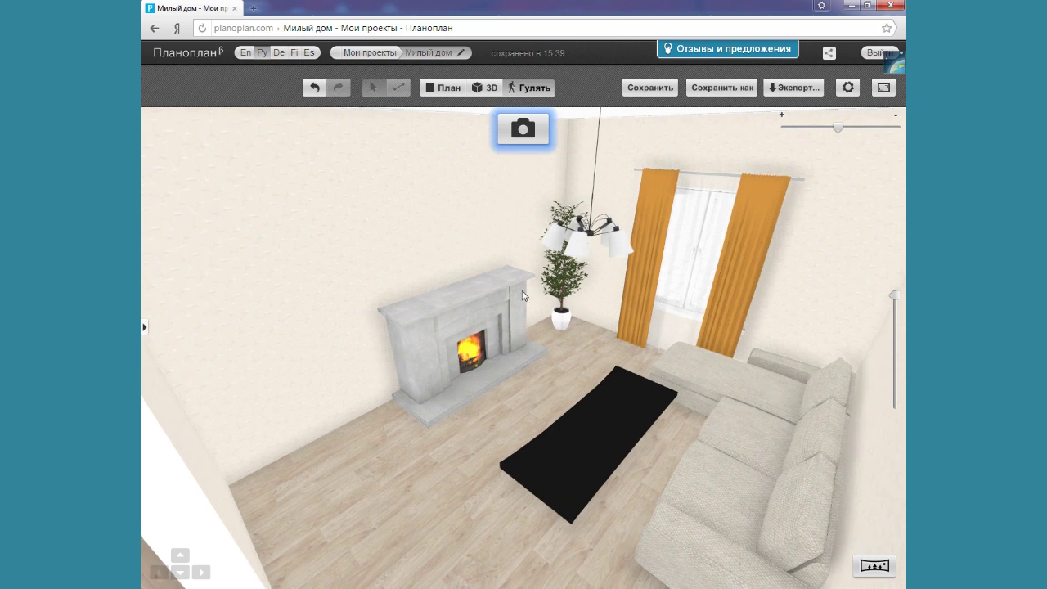
Capture the гостиная view and request a realistic image at size Большой (1280x720), approving the payment of 600 планобаксов.
click(528, 136)
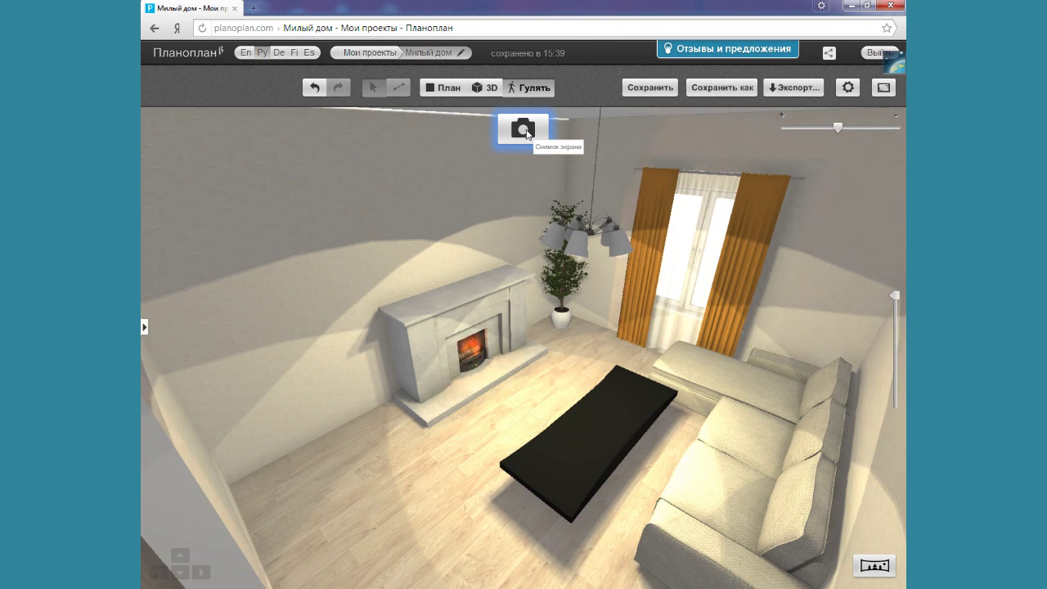
click(524, 131)
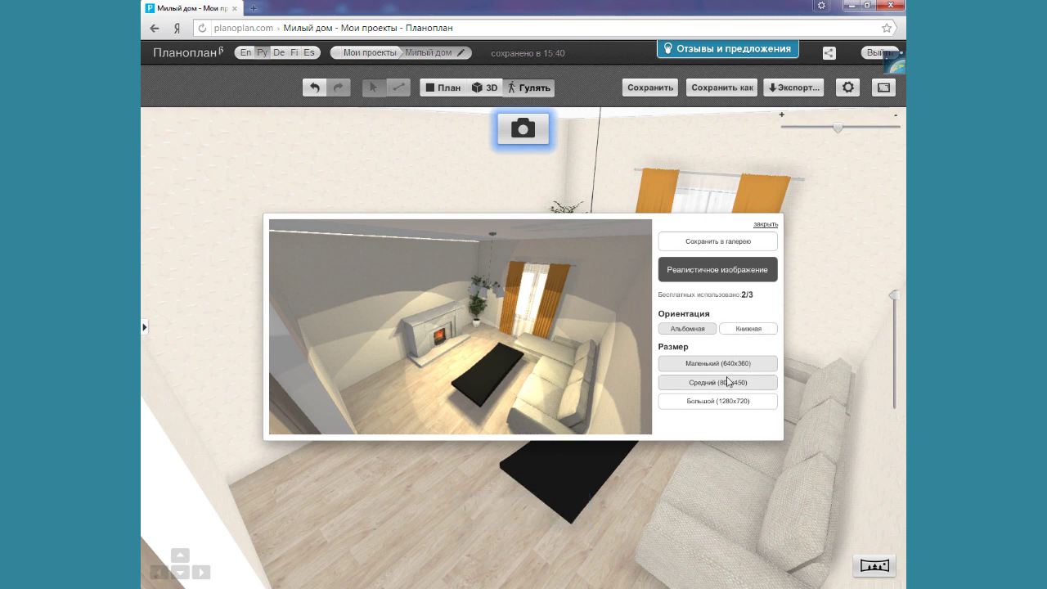
click(728, 383)
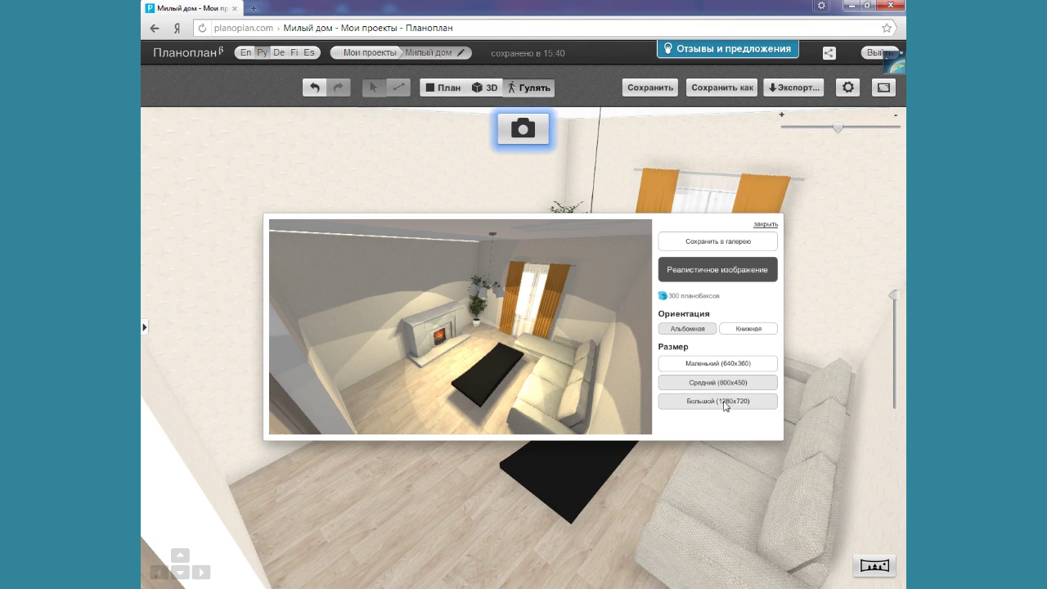
click(725, 402)
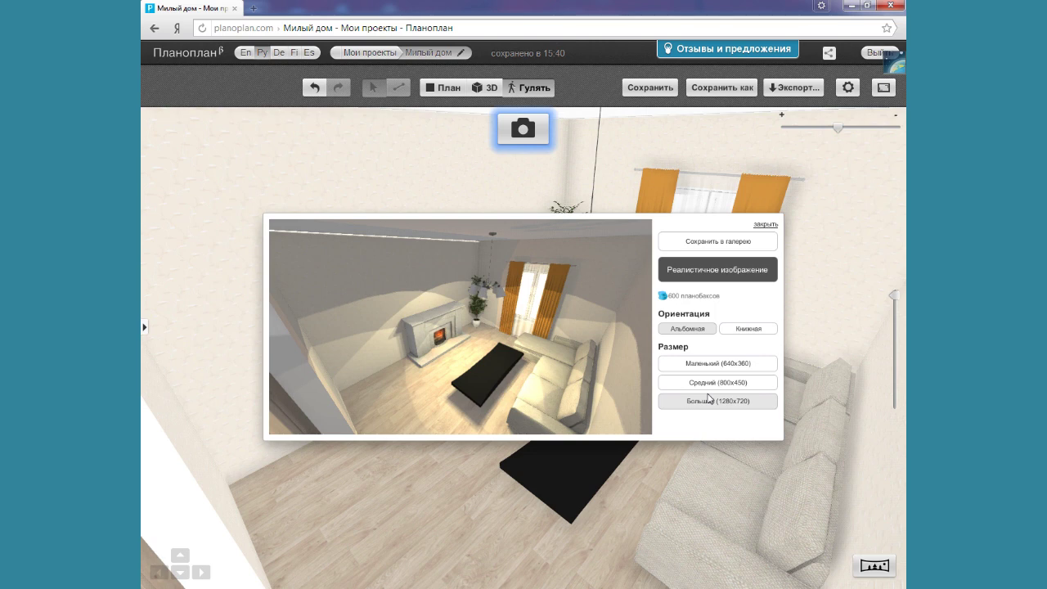
click(712, 278)
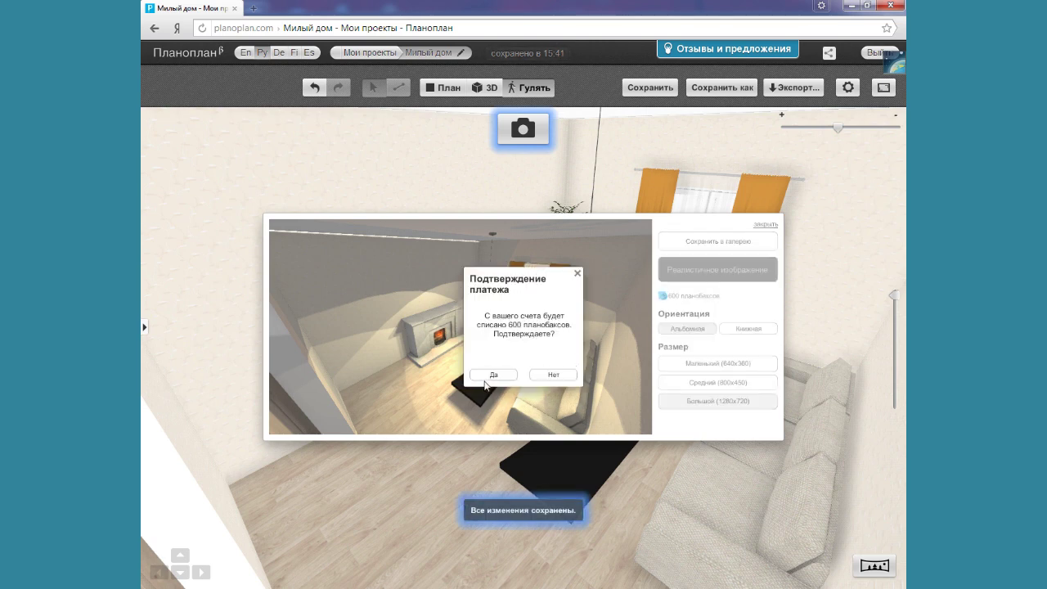
click(488, 376)
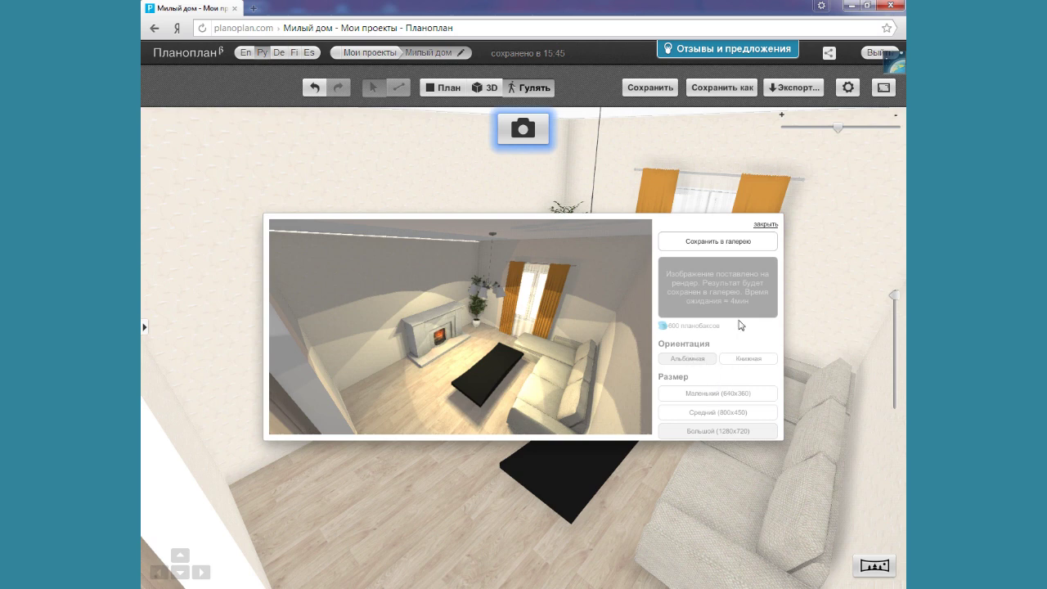
click(768, 225)
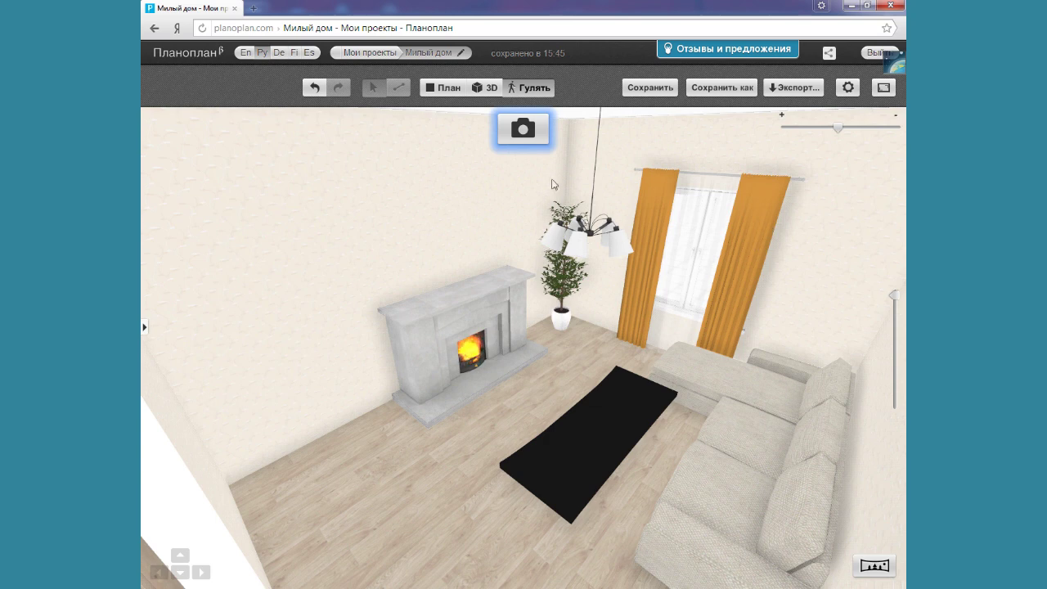
Capture the same гостиная view in Книжная orientation and order a realistic image at Большой (1280x720), approving the 600 планобаксов payment.
click(524, 134)
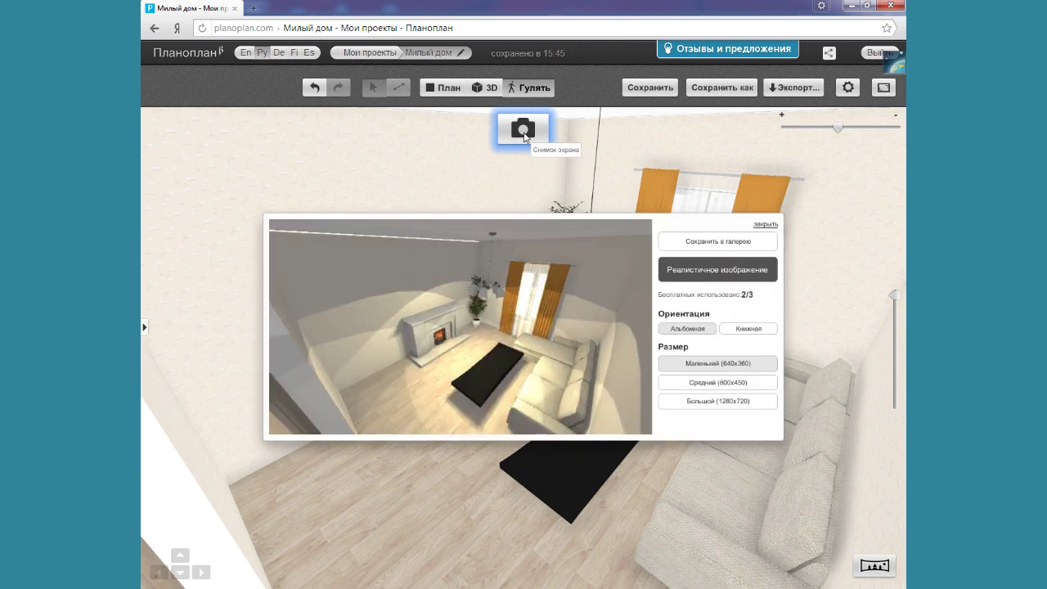
click(740, 329)
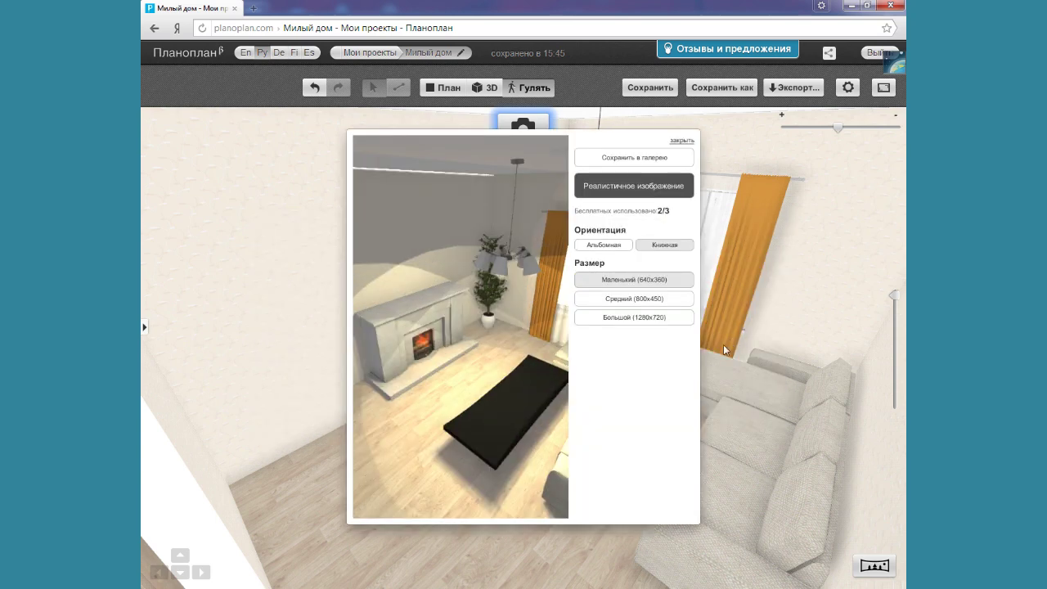
click(628, 320)
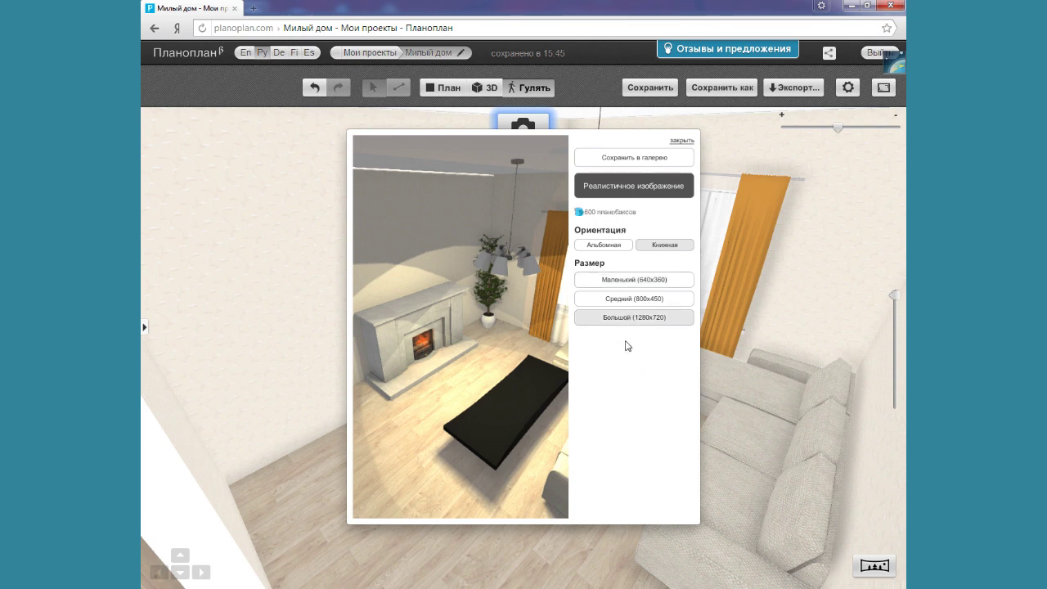
click(621, 192)
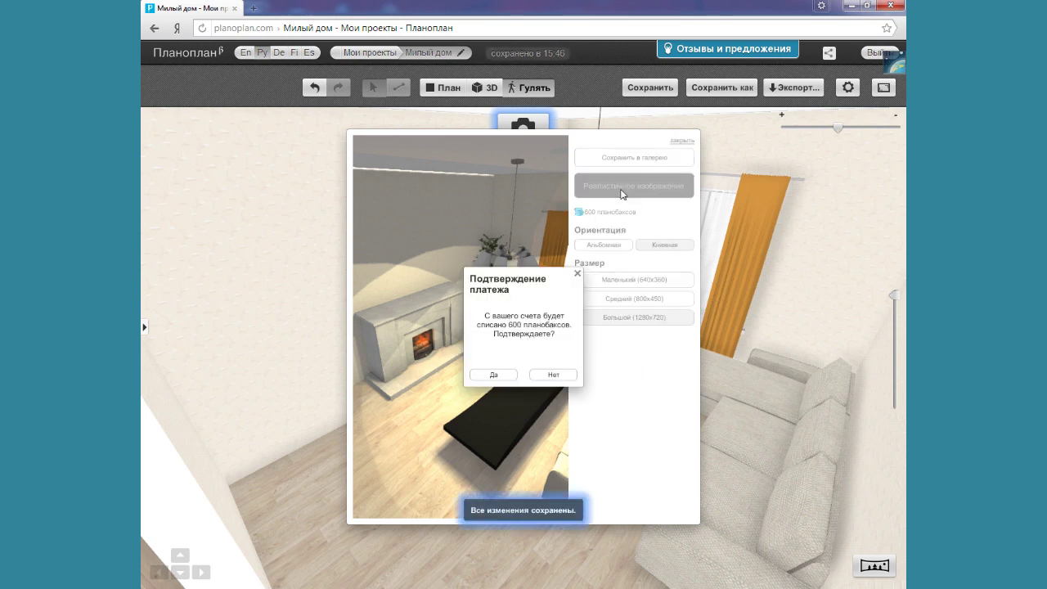
click(492, 373)
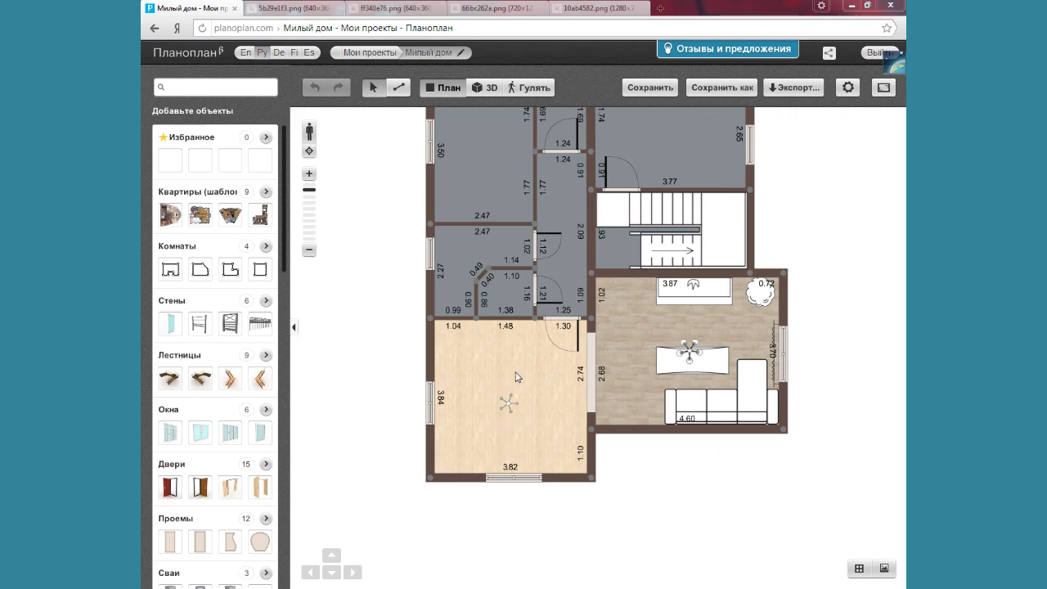
Return to Мои проекты and look through the image gallery of Милый дом, from the dimensioned plan to the гостиная renders.
click(381, 59)
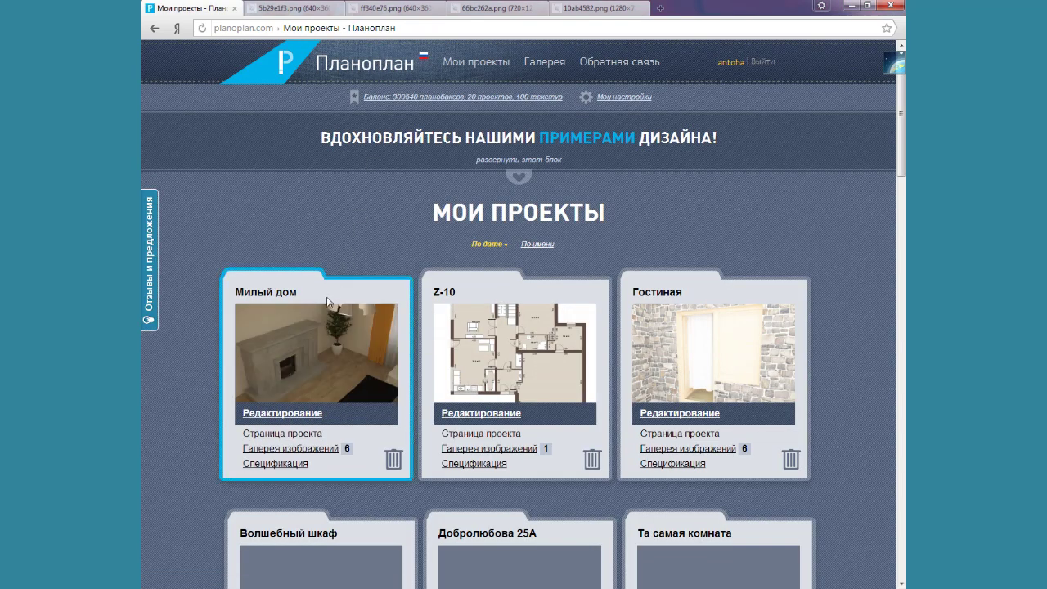
click(292, 450)
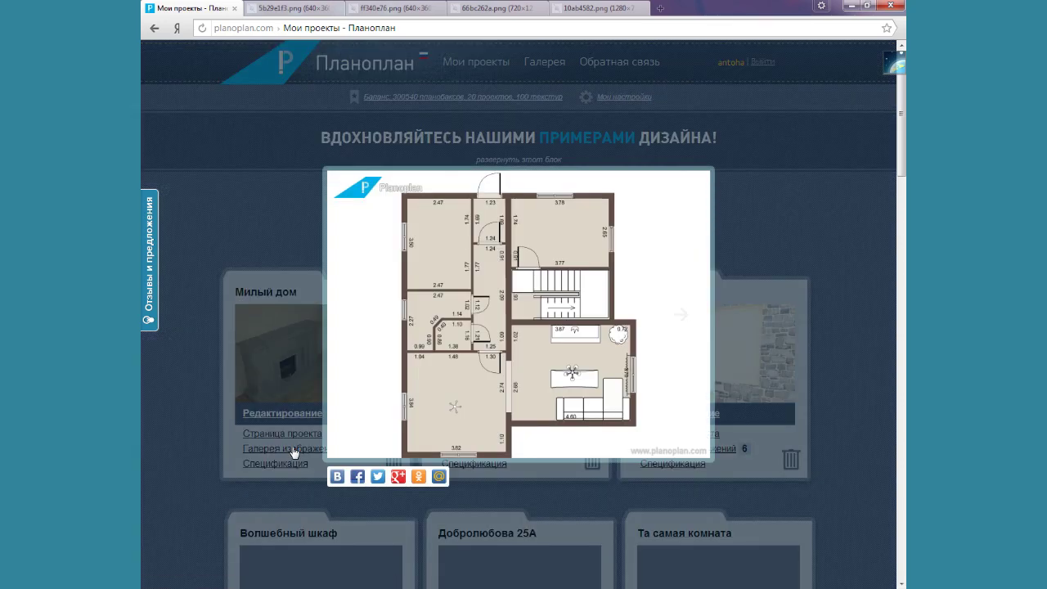
click(682, 315)
click(358, 316)
click(683, 316)
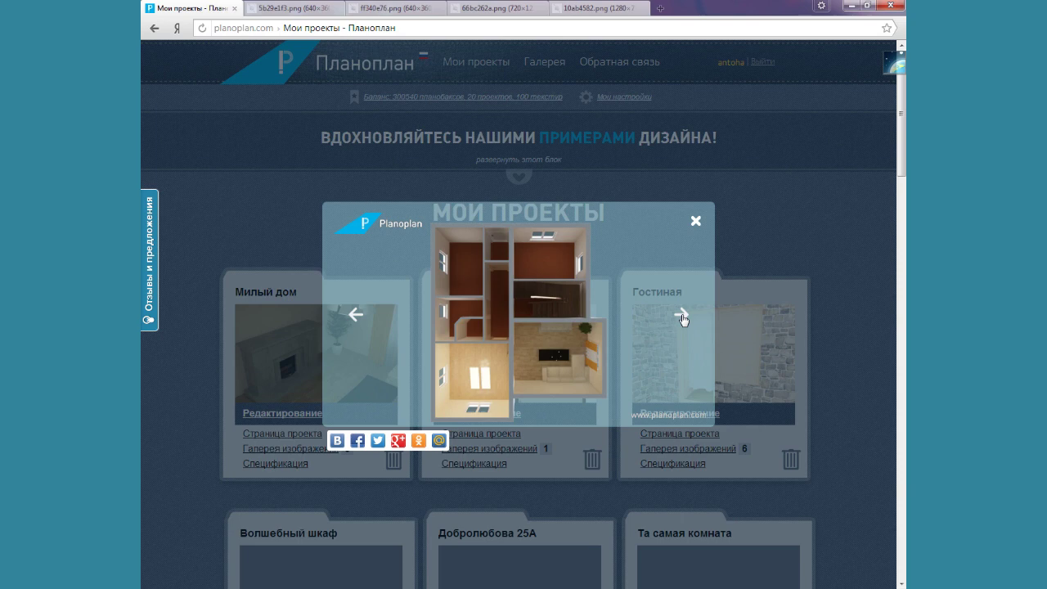
click(682, 316)
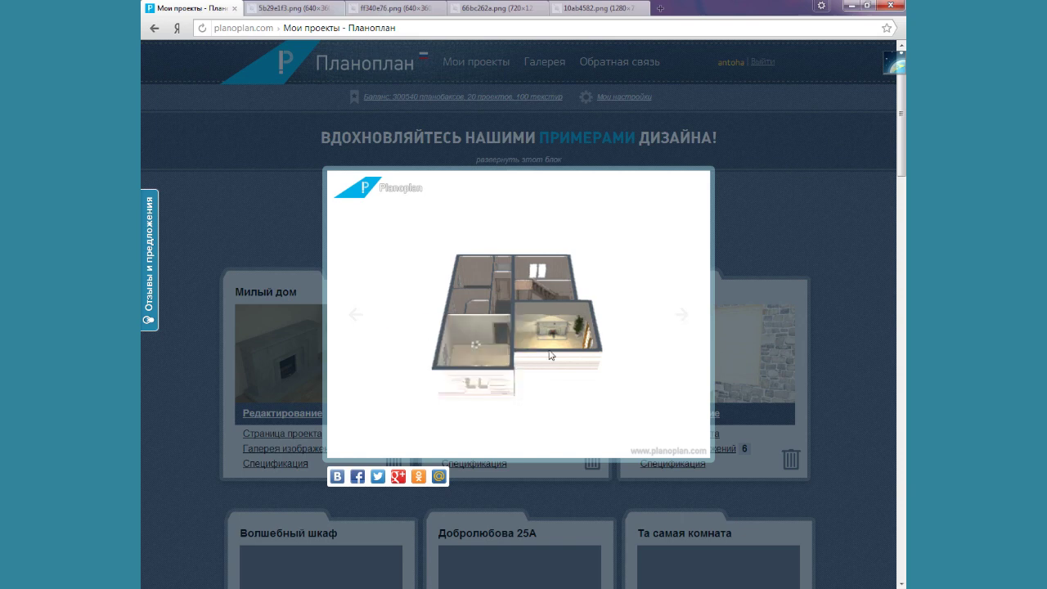
click(682, 324)
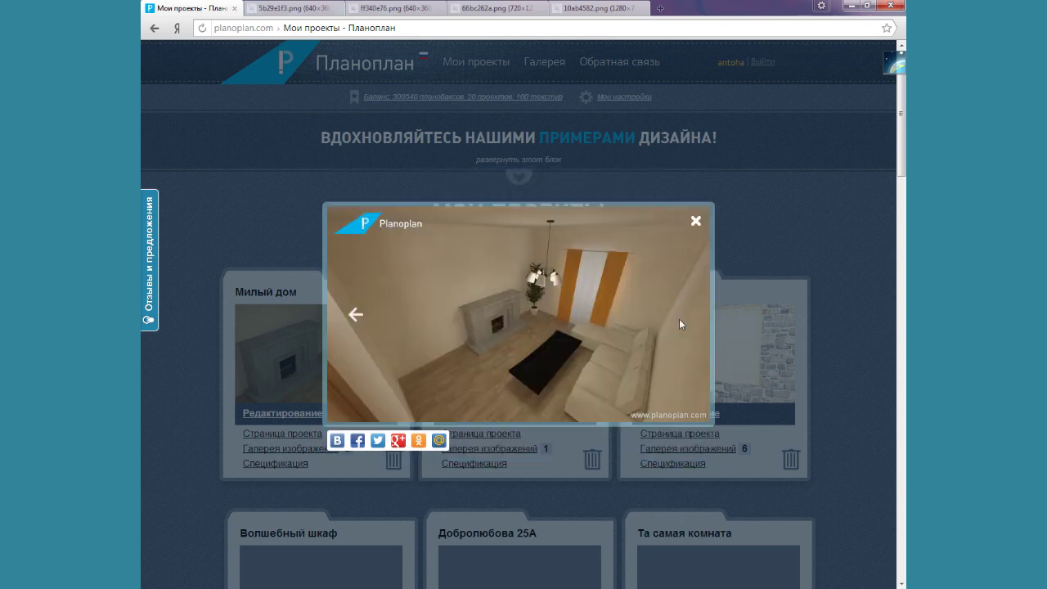
click(696, 222)
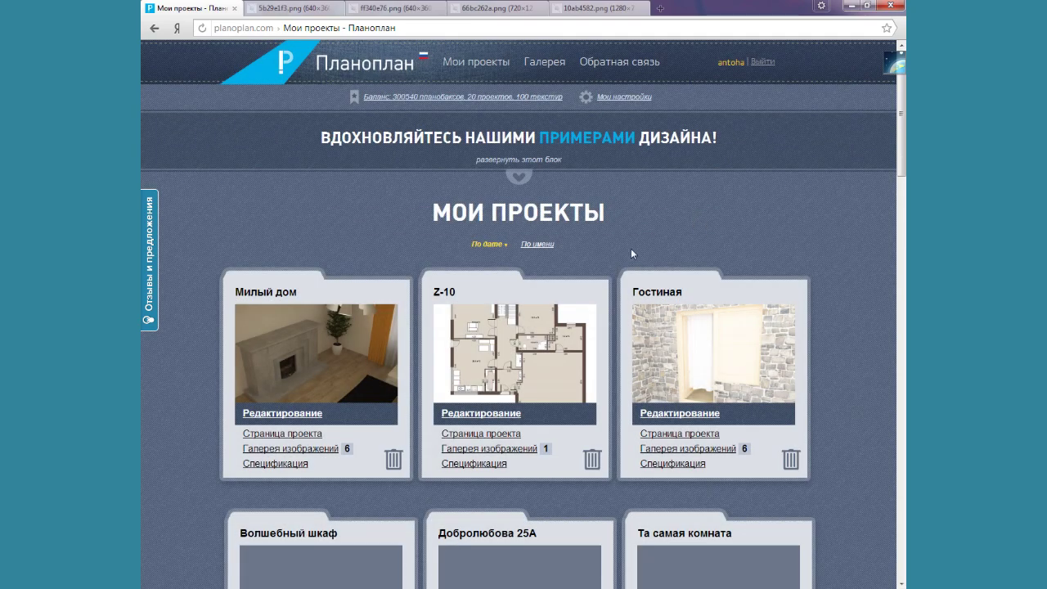
Examine the realistic images at full size in the other browser tabs: the two house overviews, the portrait гостиная render and 10ab4582.png.
click(297, 10)
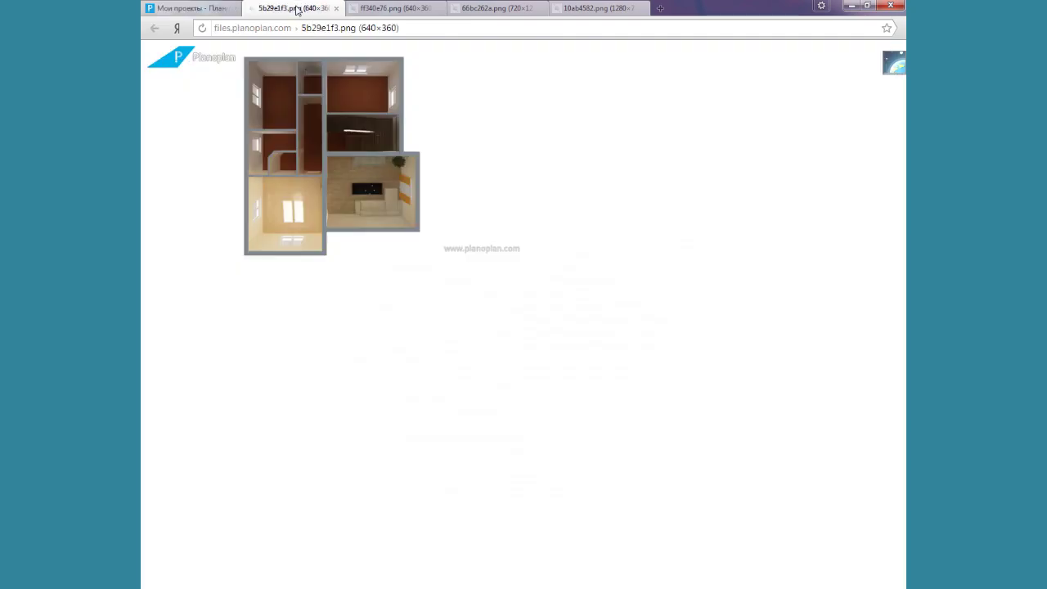
click(366, 9)
click(499, 8)
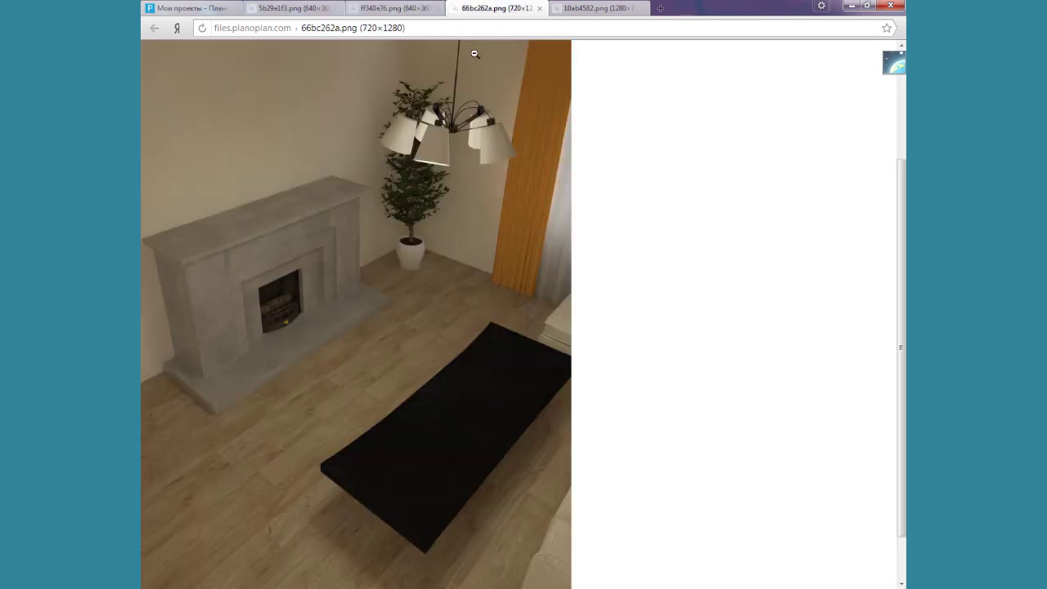
scroll(403, 274, down, 1)
scroll(403, 274, up, 3)
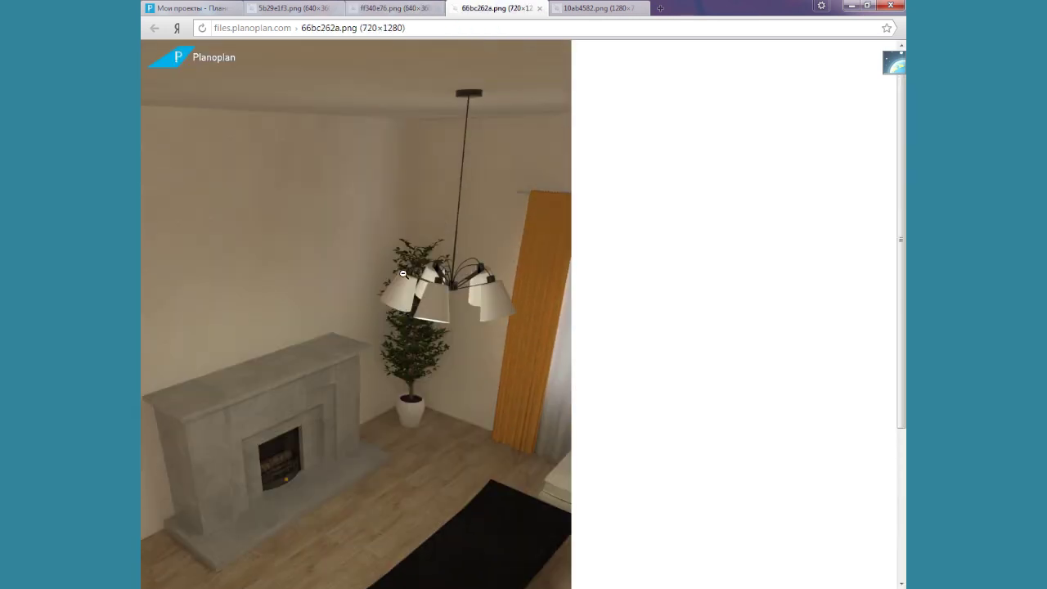
scroll(403, 273, down, 1)
click(577, 10)
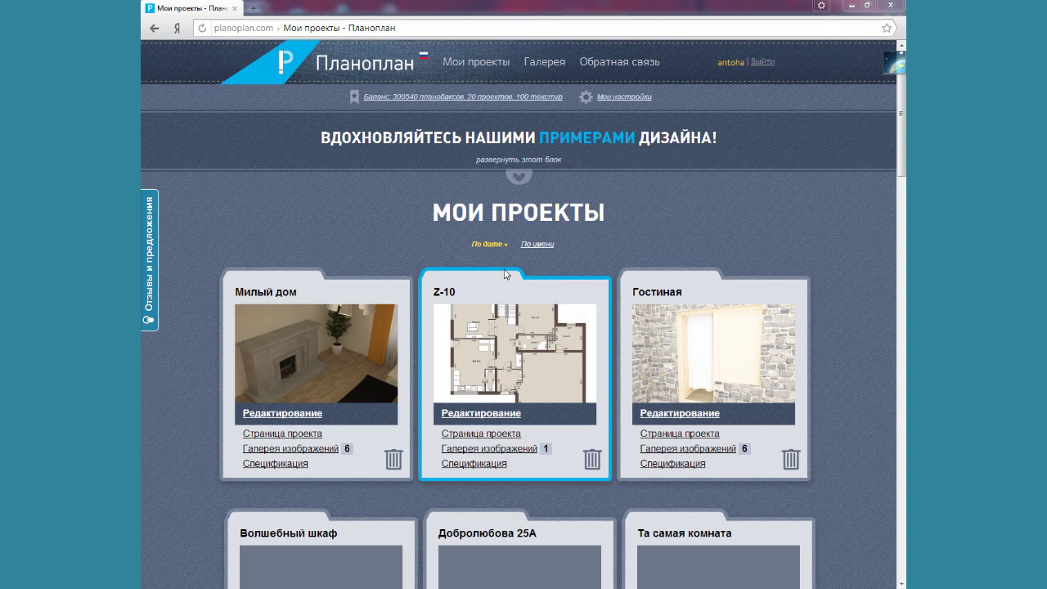
Open the Касса page from the account balance.
click(467, 98)
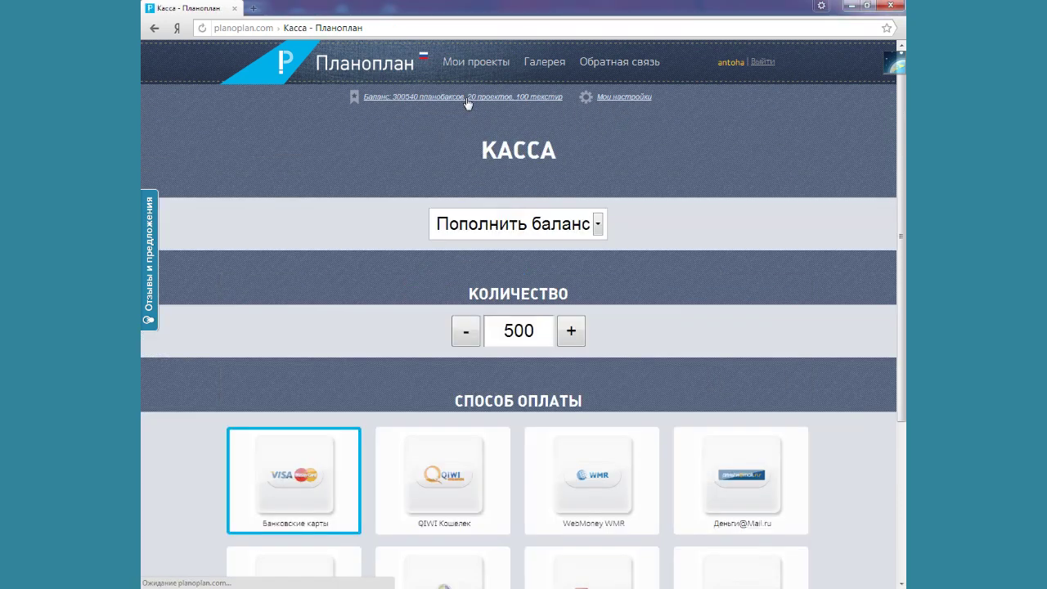